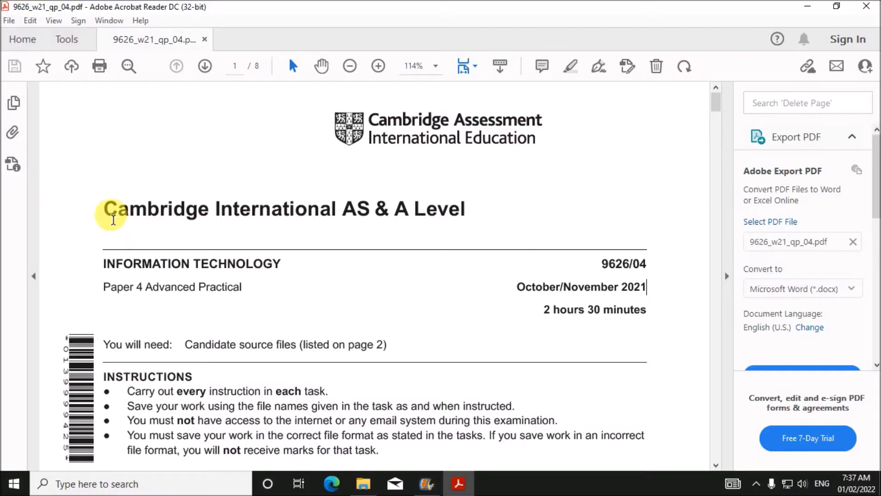
# - Read the exam paper's title details and the page 2 instructions on the supplied source files and the required folder
pyautogui.moveTo(114, 220); pyautogui.dragTo(464, 213)
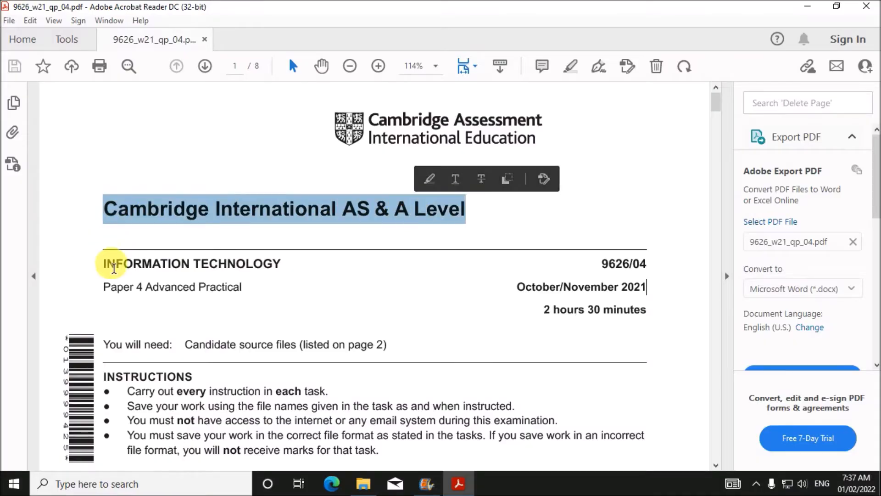
pyautogui.moveTo(111, 266); pyautogui.dragTo(235, 288)
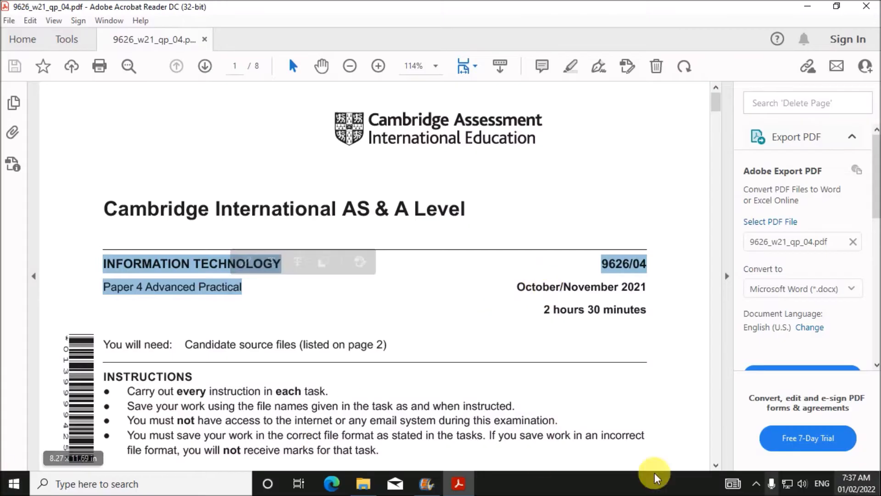
pyautogui.scroll(-15, 382, 398)
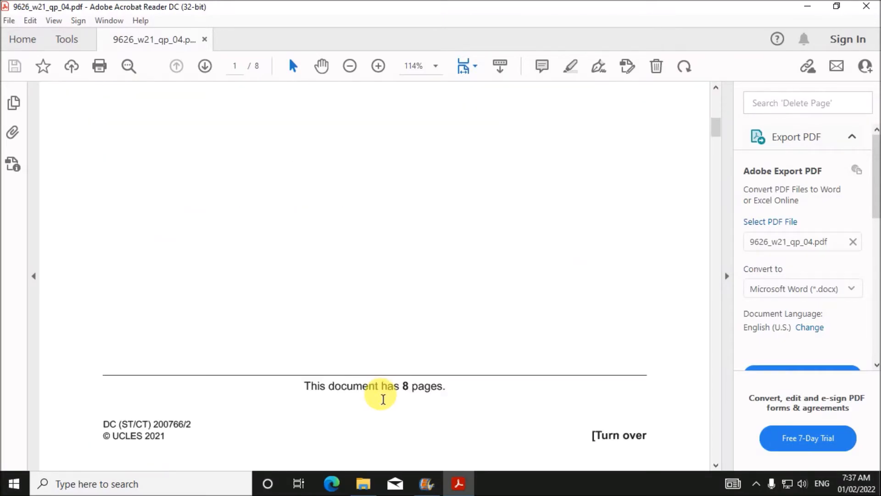
pyautogui.scroll(-4, 380, 394)
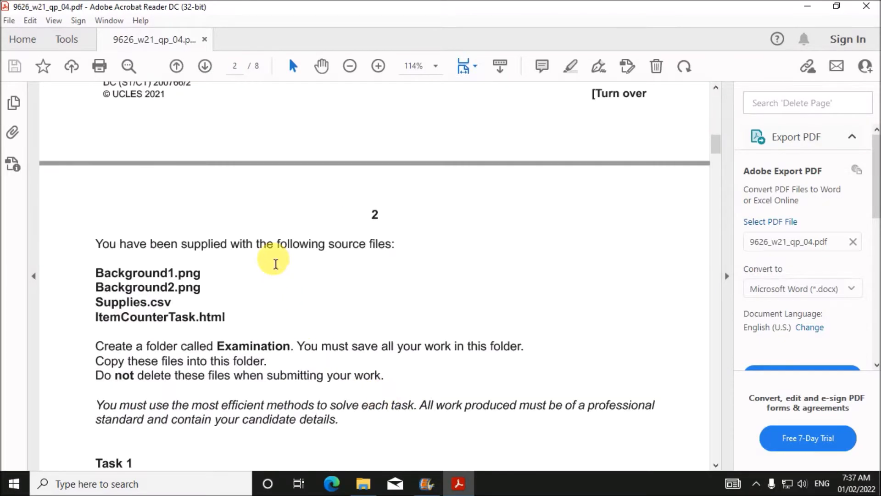
pyautogui.moveTo(95, 270); pyautogui.dragTo(205, 317)
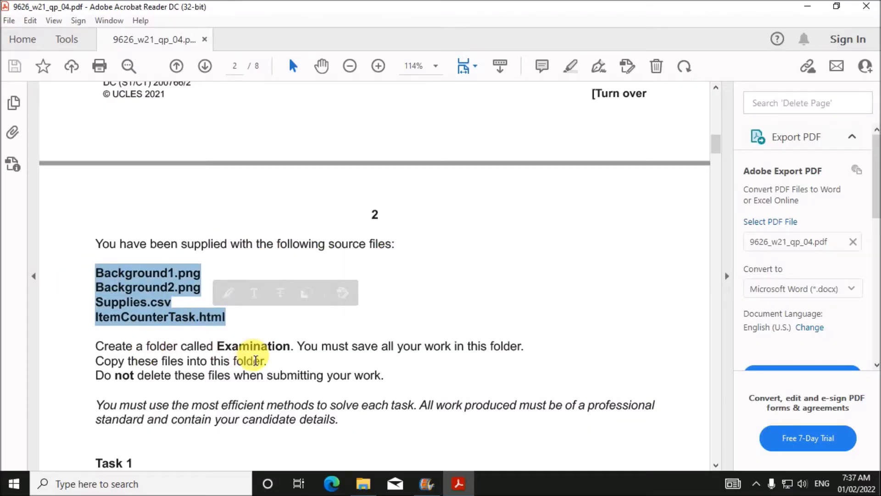
pyautogui.moveTo(96, 363); pyautogui.dragTo(323, 375)
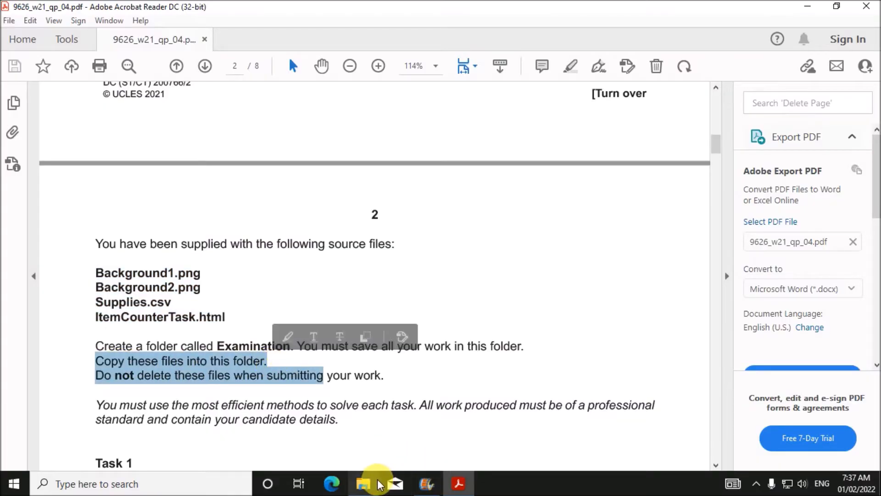
# - Switch to File Explorer and create a folder named Examination inside Nov 2021-P4
pyautogui.click(364, 483)
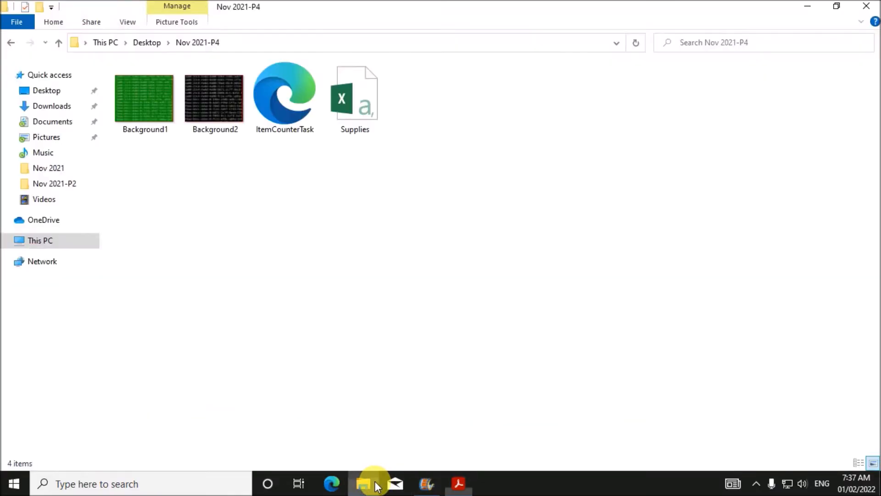
pyautogui.rightClick(510, 168)
pyautogui.moveTo(544, 326)
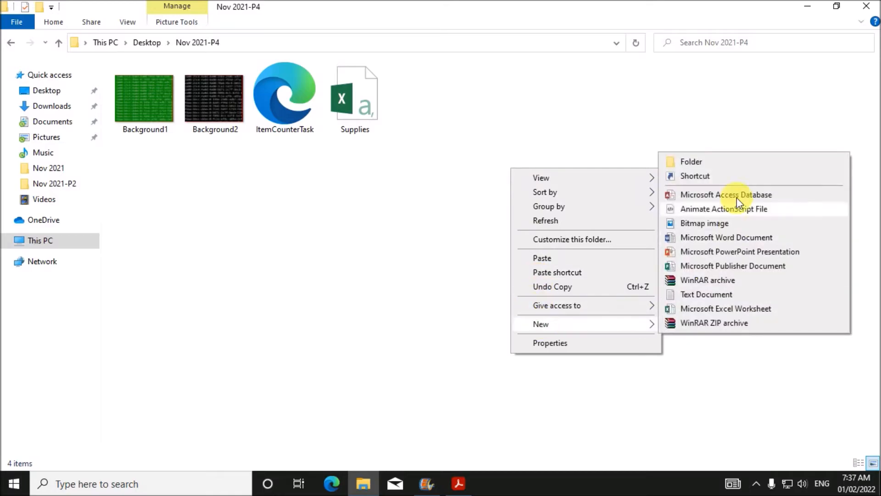
pyautogui.click(732, 159)
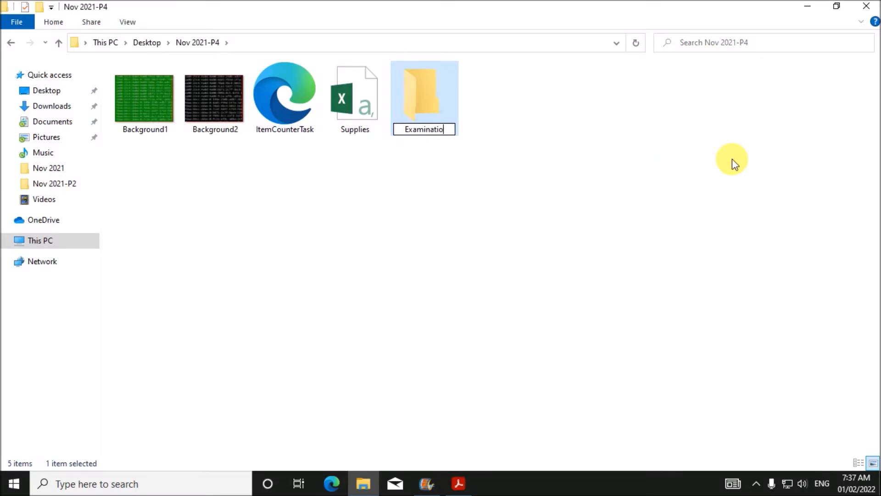
pyautogui.click(688, 212)
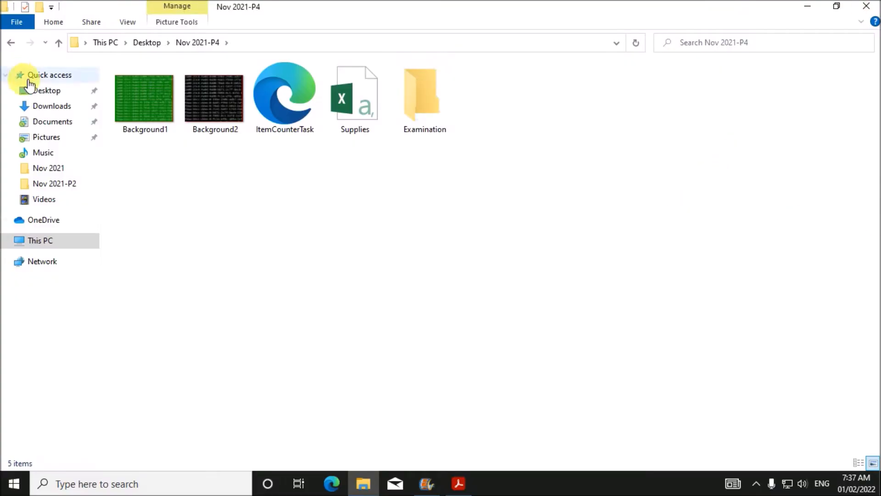
# - Move Background1, Background2, ItemCounterTask and Supplies into the Examination folder, and open that folder
pyautogui.moveTo(137, 159); pyautogui.dragTo(349, 83)
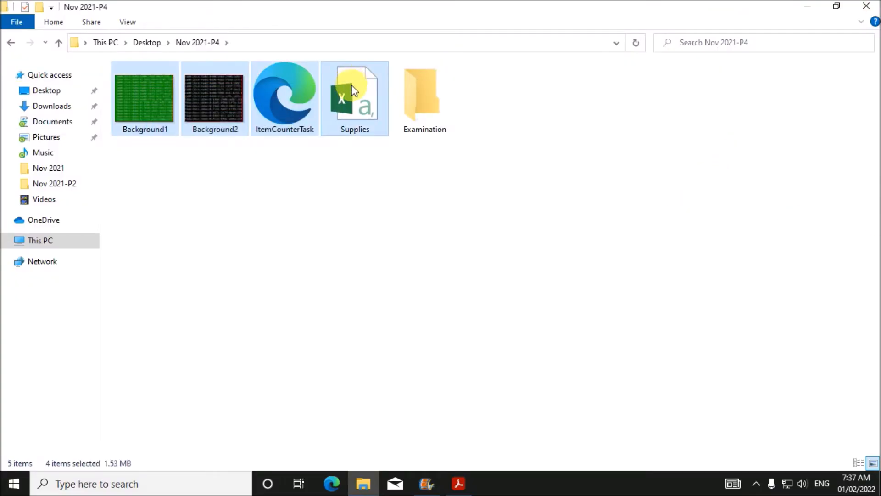
pyautogui.moveTo(288, 111); pyautogui.dragTo(436, 123)
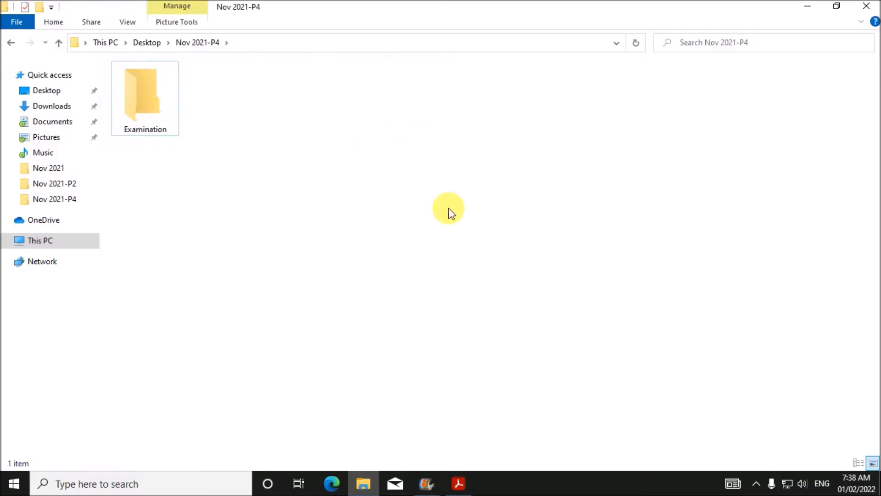
pyautogui.doubleClick(131, 80)
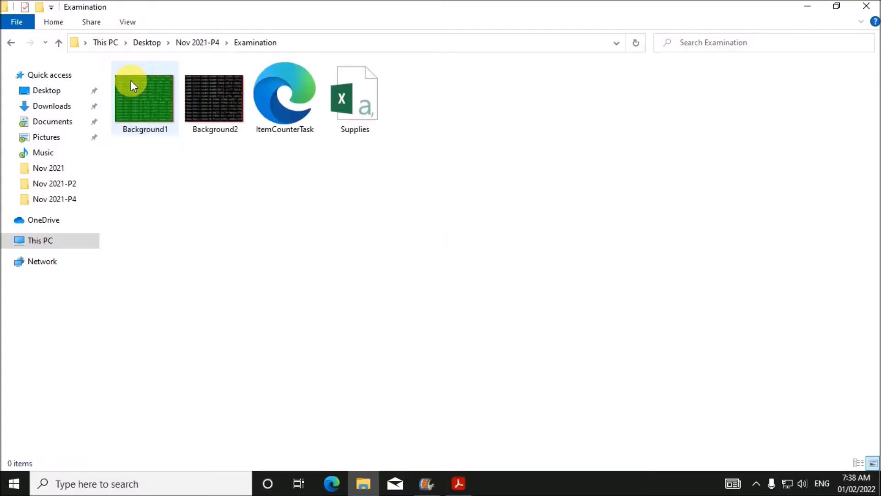
# - Return to the exam paper in Acrobat Reader and examine Task 1's reference image, notes, required image height and file naming
pyautogui.click(469, 490)
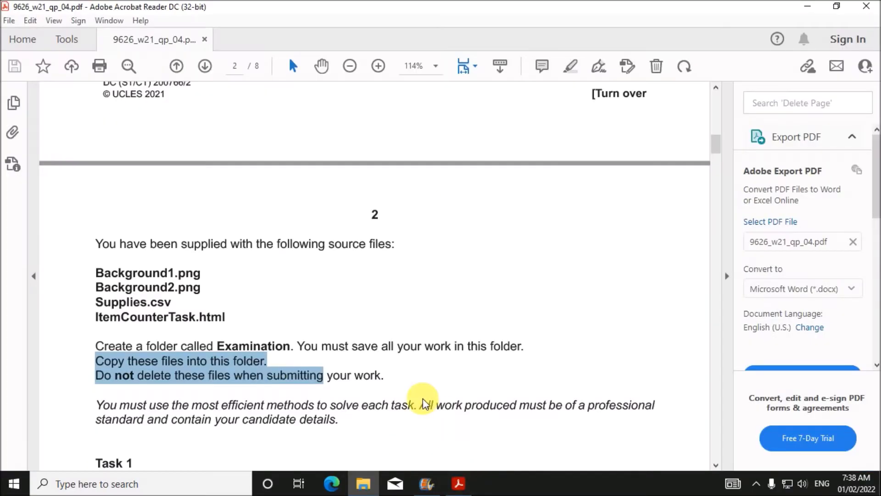
pyautogui.scroll(-5, 404, 386)
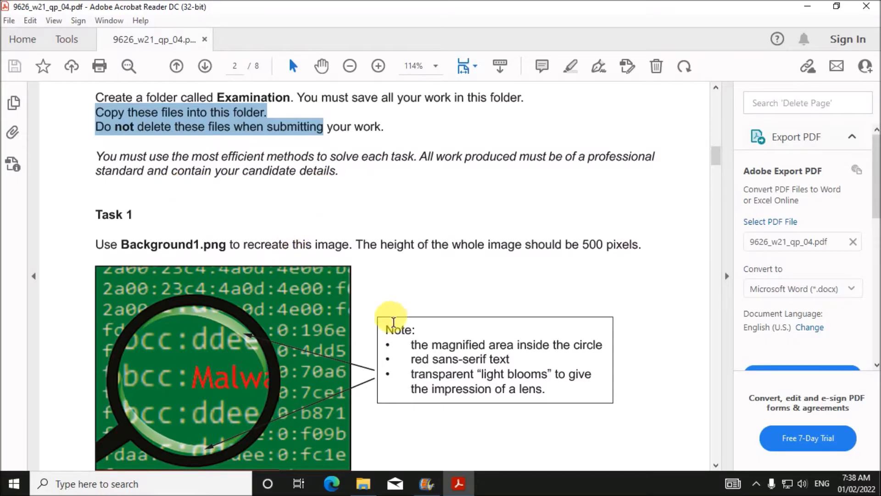
pyautogui.scroll(-3, 390, 314)
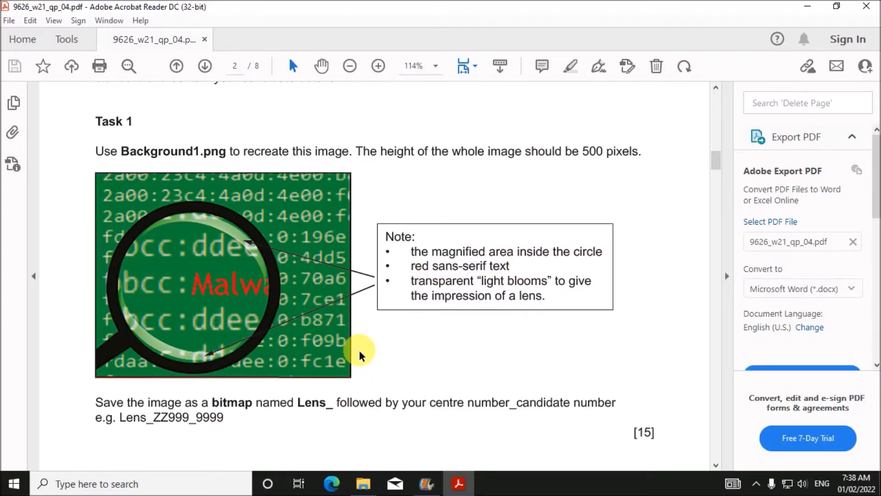
pyautogui.scroll(3, 386, 339)
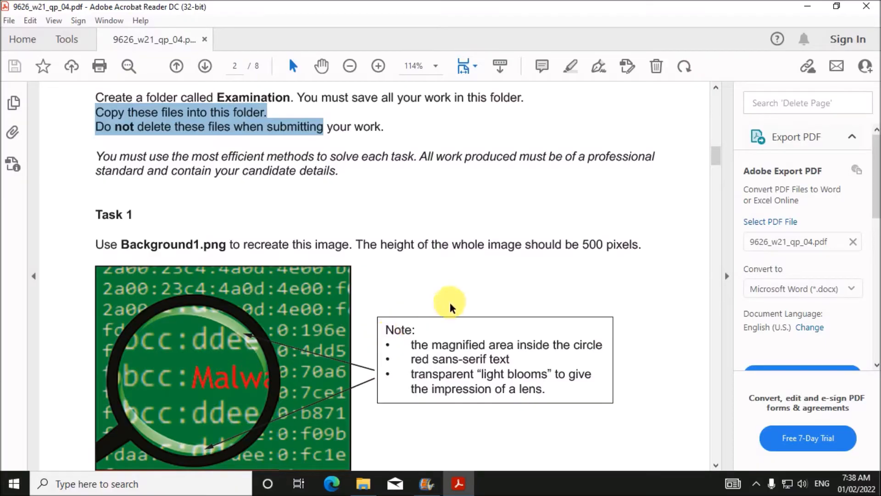
pyautogui.press('F9')
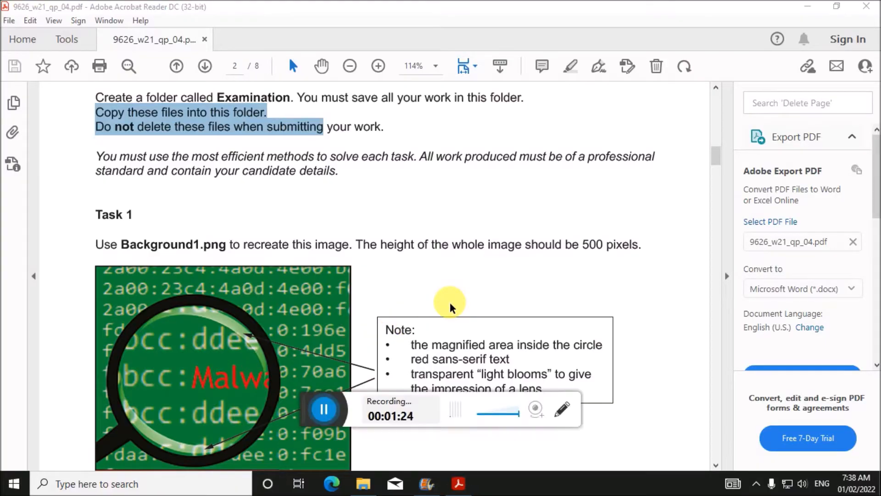
pyautogui.click(324, 409)
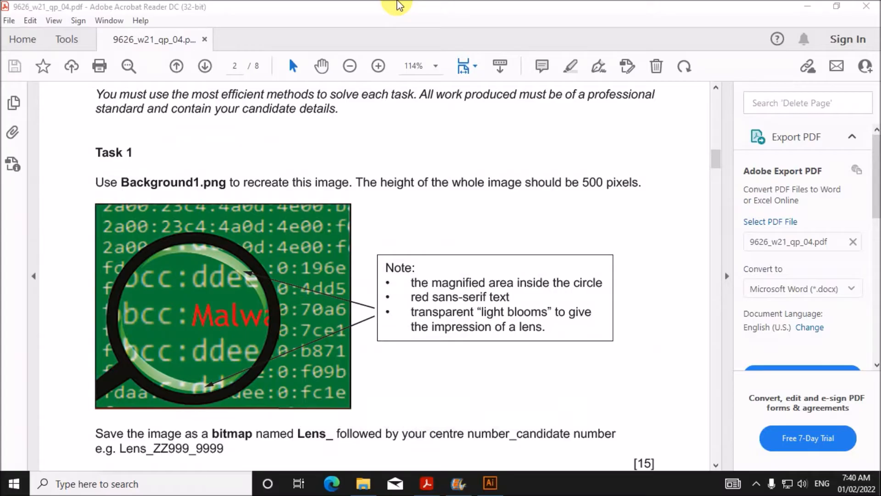
pyautogui.click(397, 6)
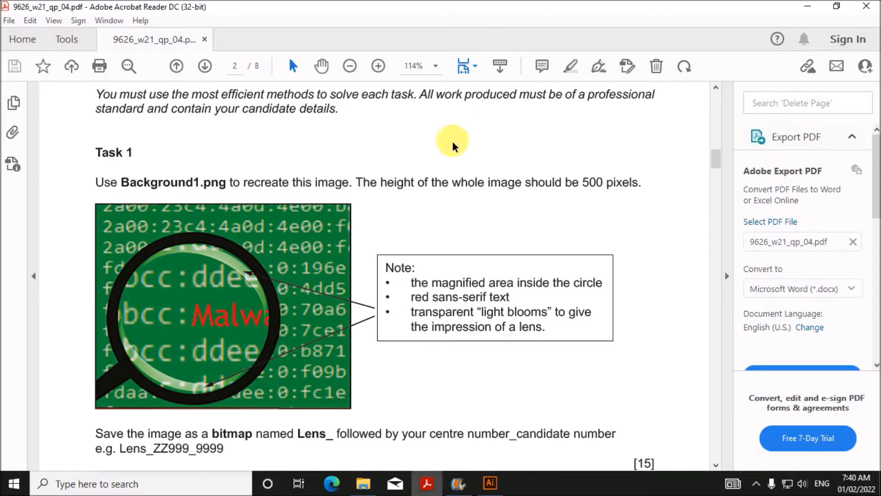
pyautogui.moveTo(355, 183); pyautogui.dragTo(652, 202)
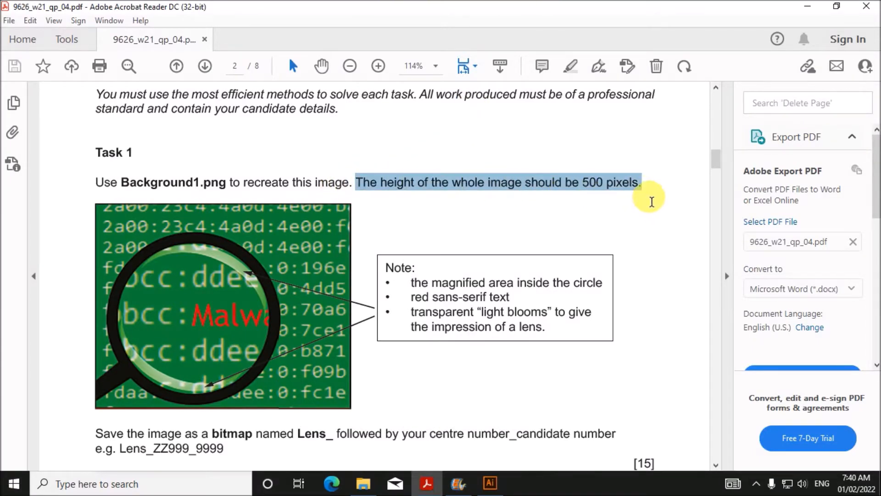
# - Switch to Illustrator, create a new web document 600 px wide and 500 px high, and dismiss the welcome tour
pyautogui.click(490, 482)
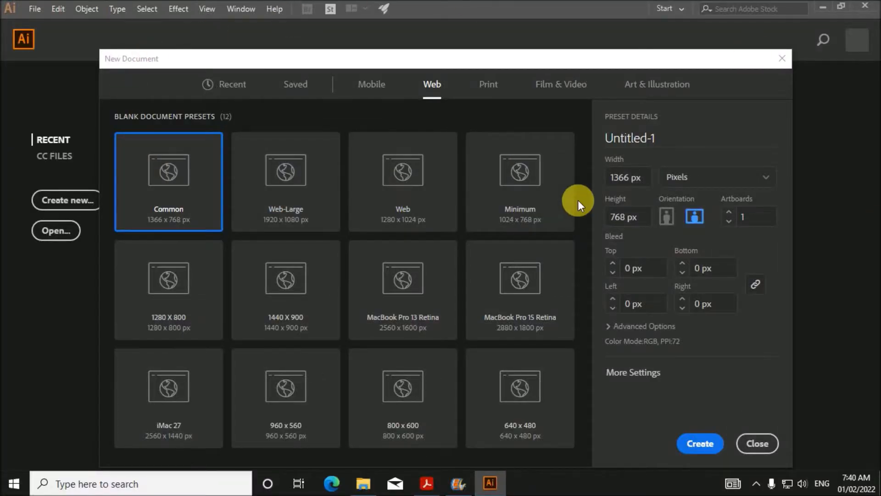
pyautogui.click(631, 219)
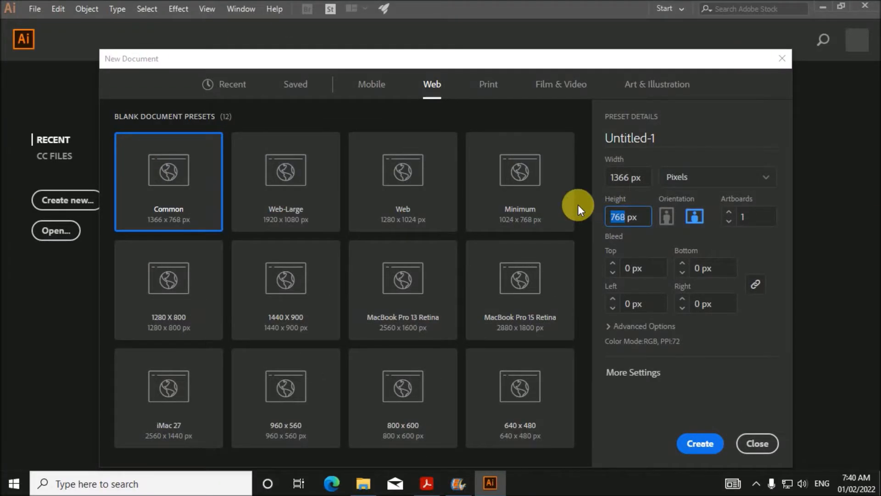
pyautogui.write('500')
pyautogui.click(636, 185)
pyautogui.write('600')
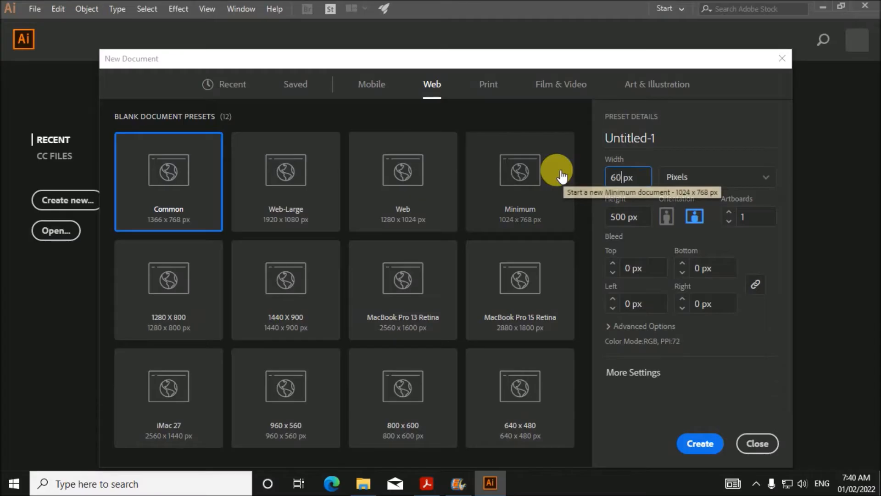
pyautogui.click(701, 442)
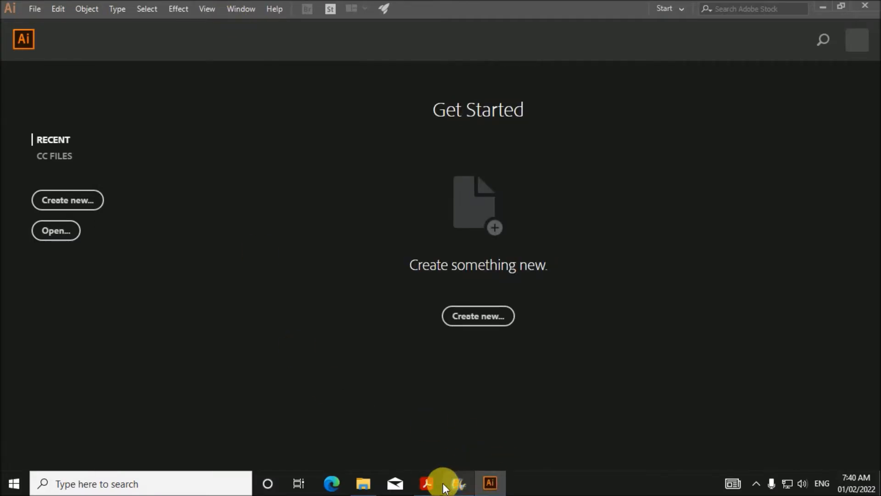
pyautogui.moveTo(437, 486)
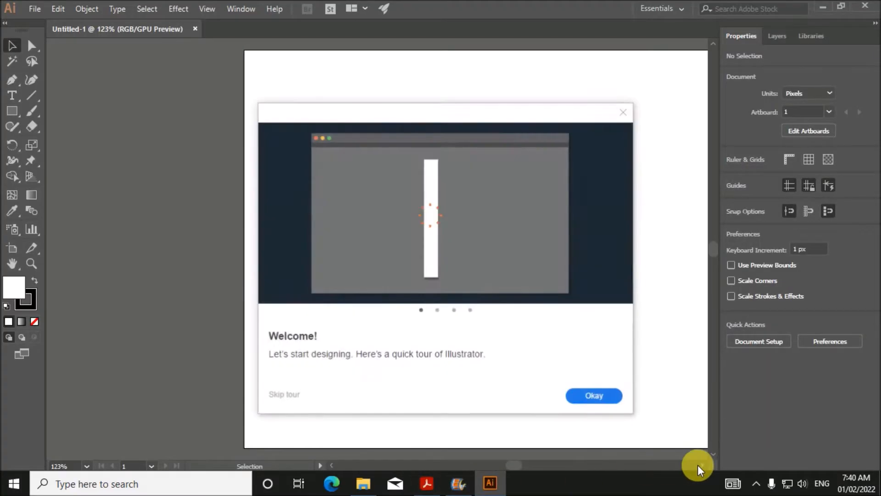
pyautogui.click(614, 397)
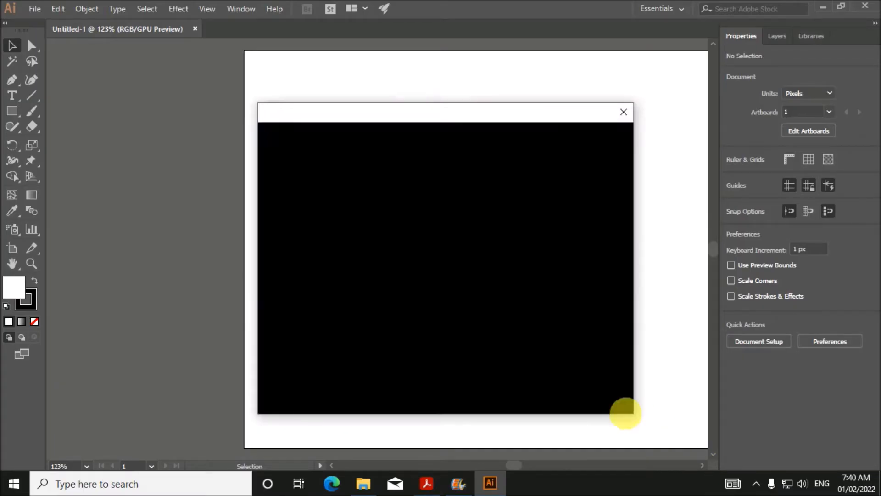
pyautogui.hscroll(5, 701, 467)
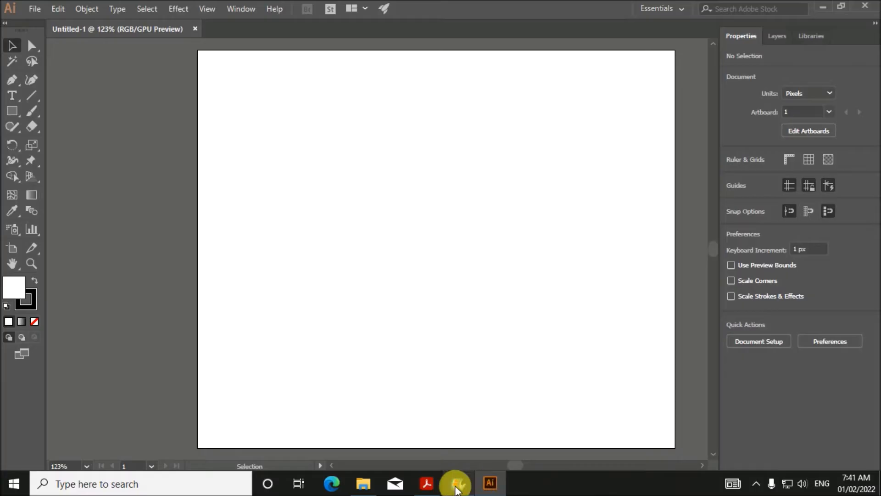
# - Check the magnifying lens in the exam paper's reference image, and create a 350 × 350 px circle on the Illustrator artboard
pyautogui.click(429, 483)
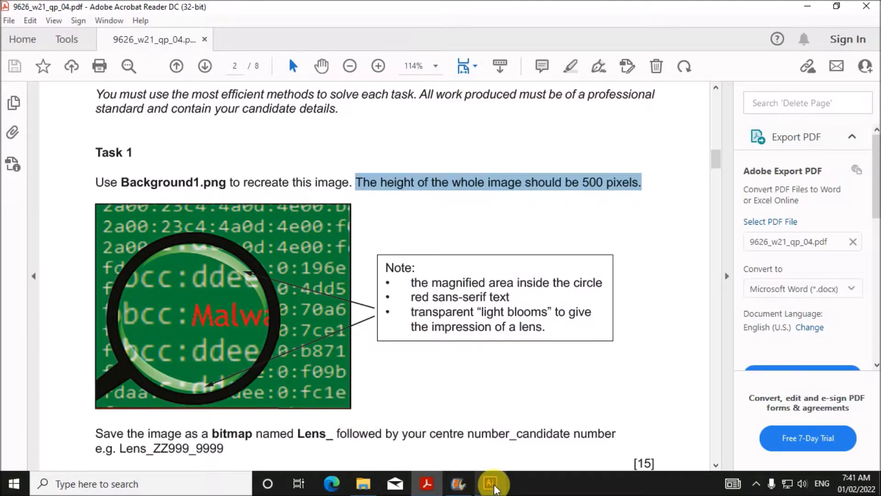
pyautogui.click(490, 483)
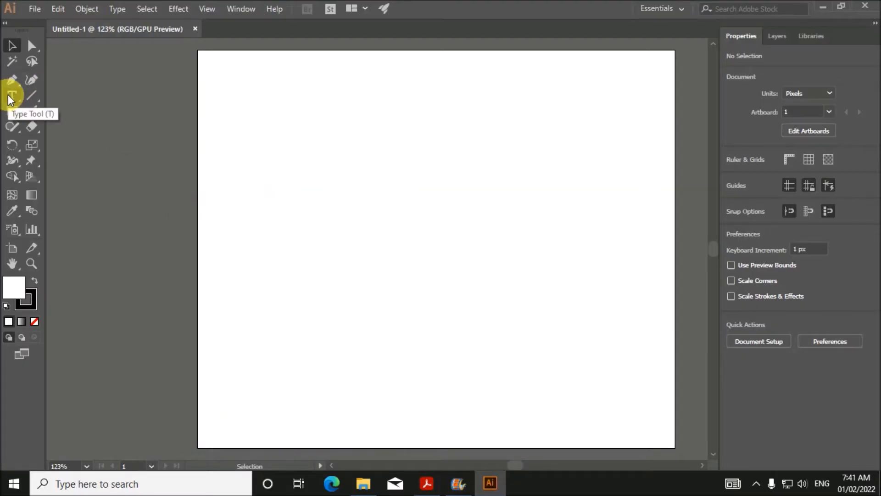
pyautogui.moveTo(18, 113); pyautogui.dragTo(66, 146)
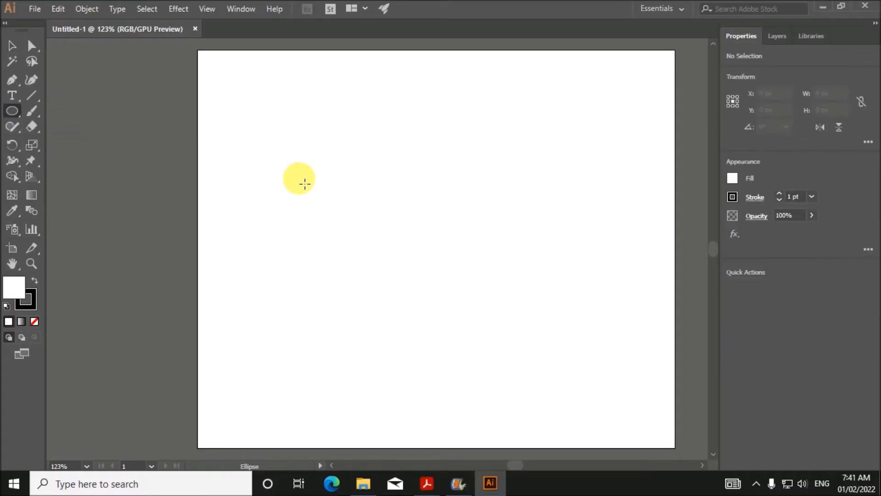
pyautogui.click(304, 184)
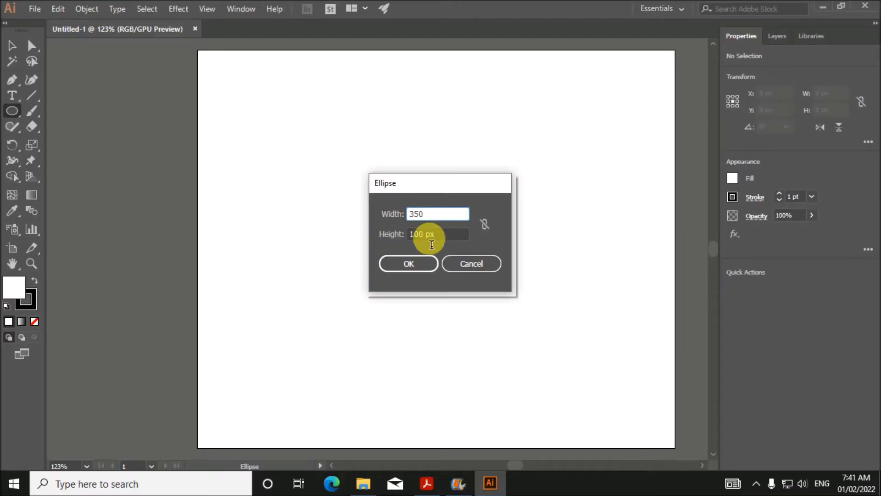
pyautogui.press('Tab')
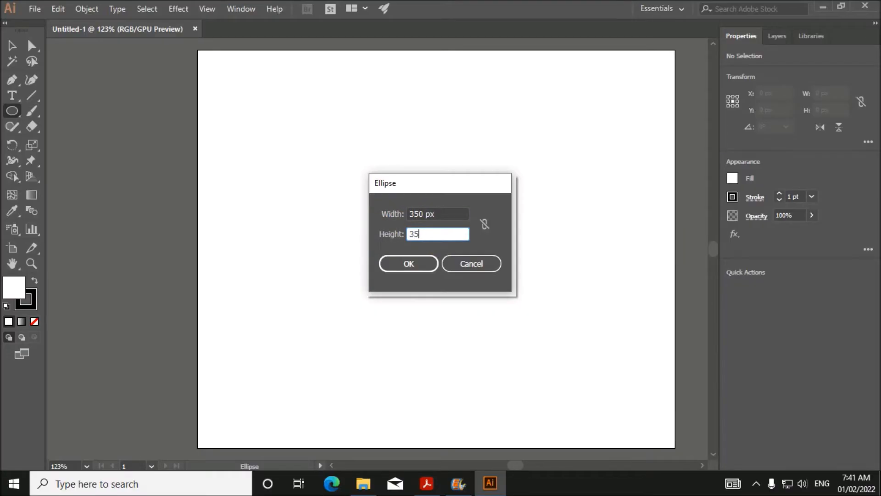
pyautogui.click(394, 265)
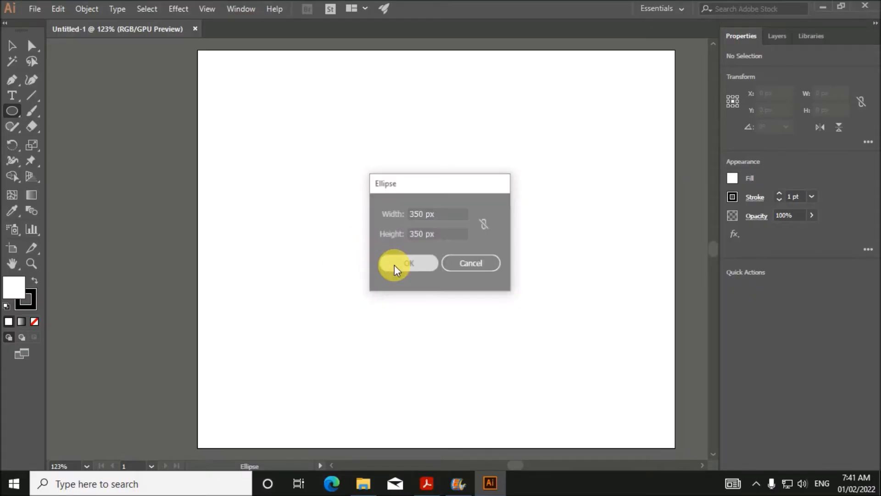
# - Create a second circle on the artboard, 300 × 300 px
pyautogui.click(505, 346)
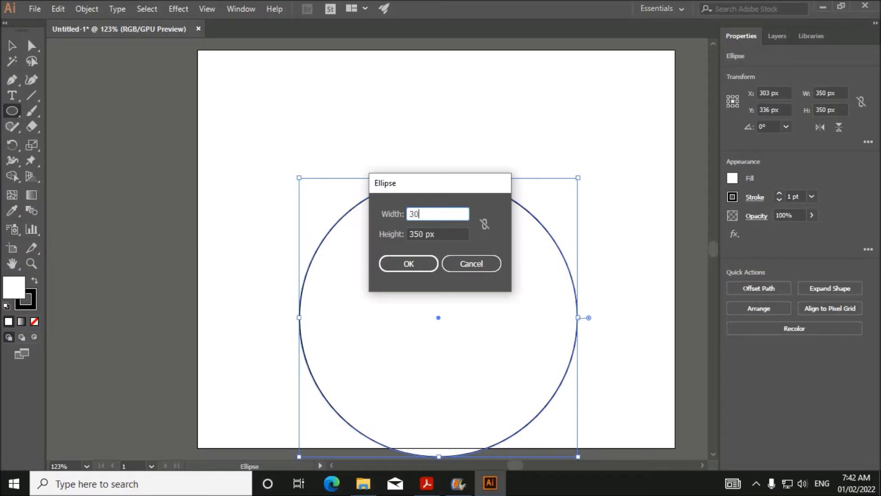
pyautogui.write('300')
pyautogui.click(423, 241)
pyautogui.click(439, 235)
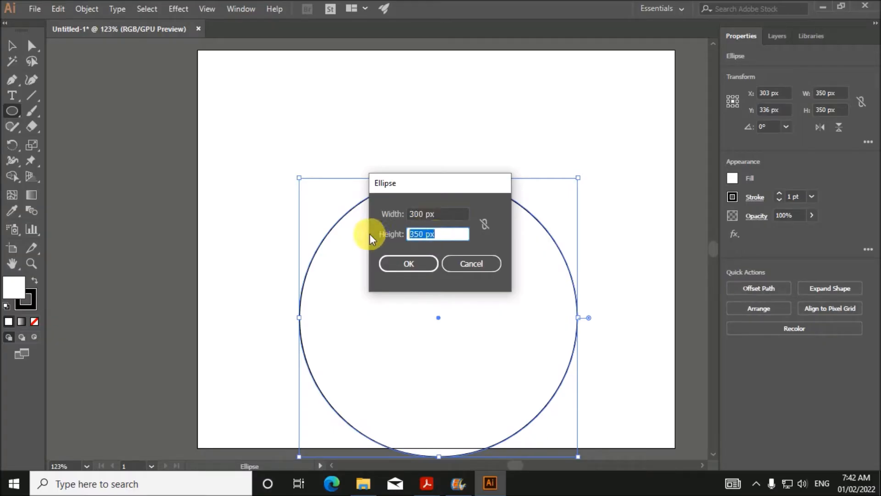
pyautogui.click(390, 264)
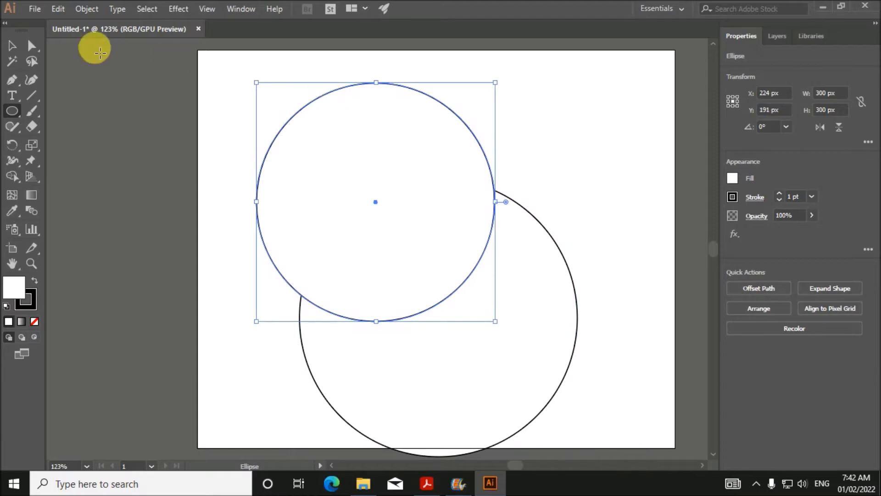
# - Move the 300 px circle so its center coincides with the center of the 350 px circle
pyautogui.click(13, 46)
pyautogui.moveTo(287, 130); pyautogui.dragTo(350, 247)
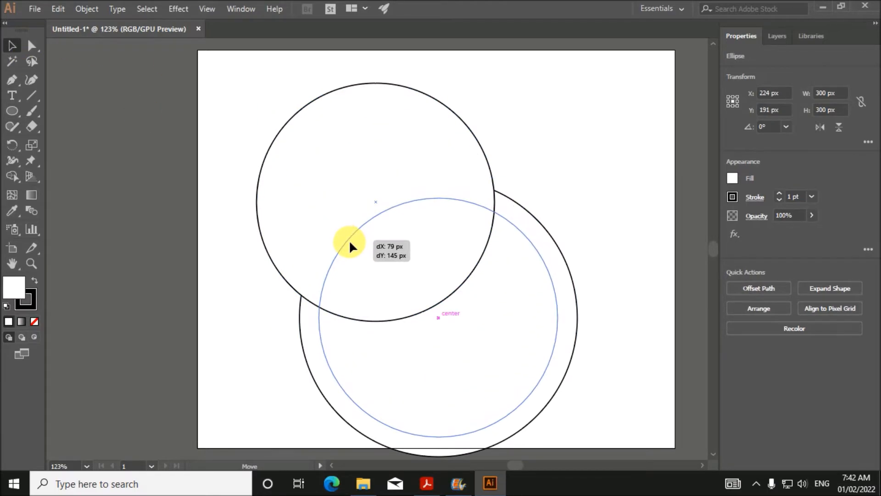
pyautogui.moveTo(350, 247); pyautogui.dragTo(349, 247)
# - Subtract the inner circle from the outer one with Minus Front, and move the resulting ring to the artboard's upper-left area
pyautogui.moveTo(330, 108); pyautogui.dragTo(504, 320)
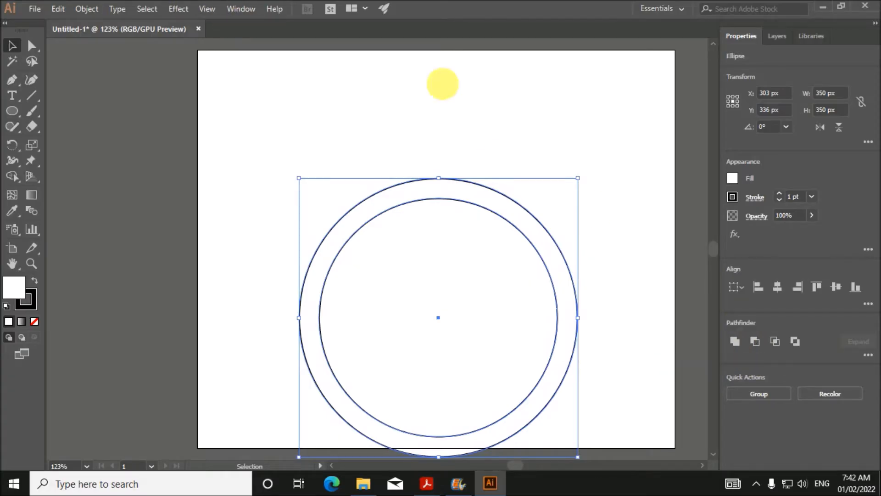
pyautogui.click(246, 14)
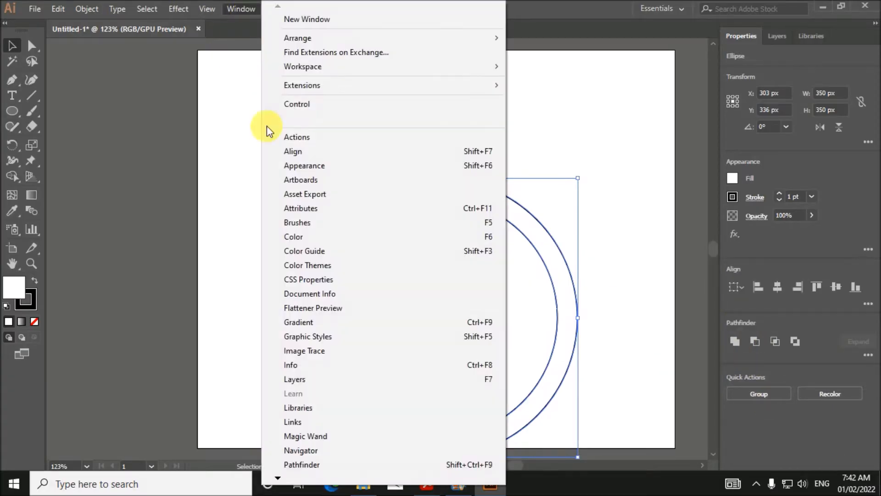
pyautogui.click(677, 330)
pyautogui.moveTo(344, 127); pyautogui.dragTo(503, 346)
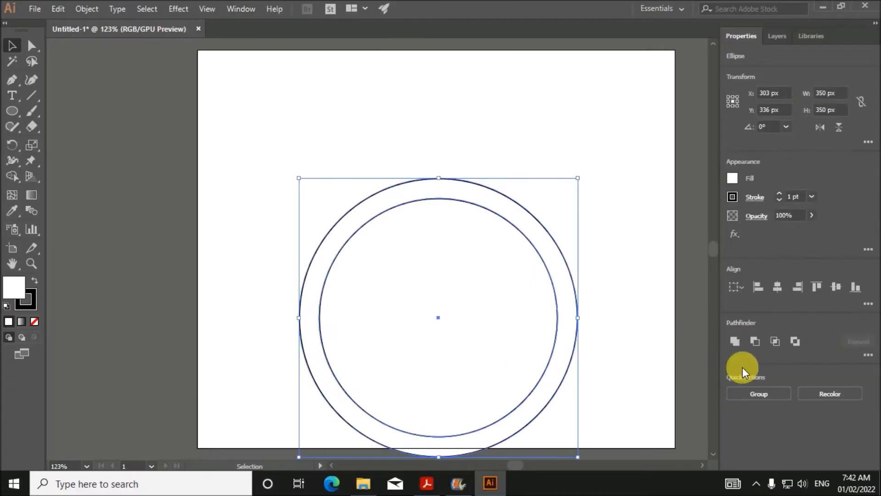
pyautogui.click(755, 341)
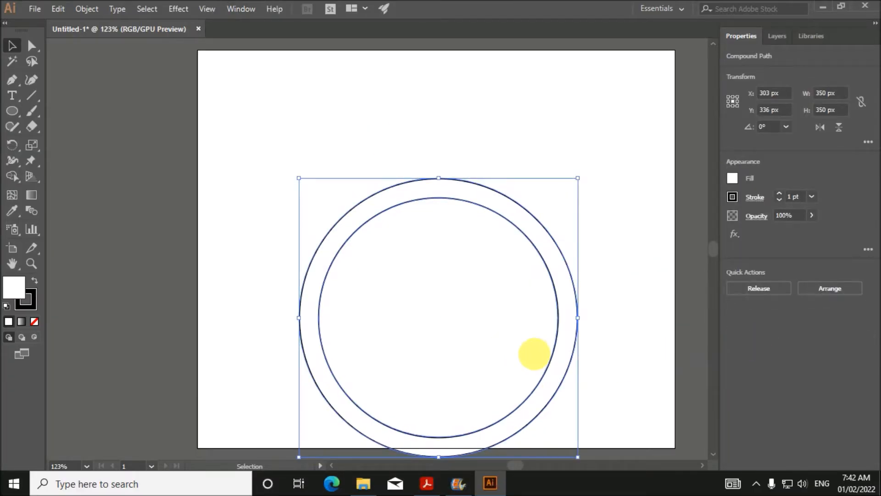
pyautogui.moveTo(551, 379); pyautogui.dragTo(461, 259)
pyautogui.click(565, 286)
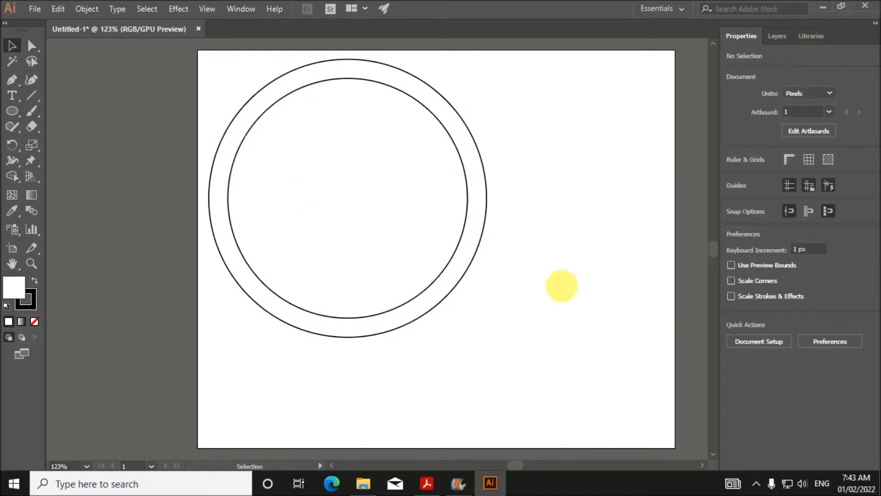
# - Fill the ring with the Black color swatch
pyautogui.click(458, 289)
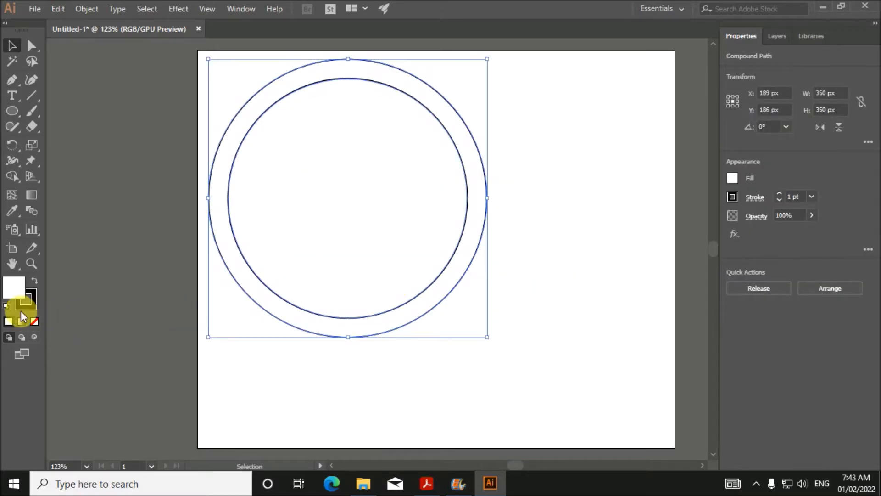
pyautogui.doubleClick(12, 292)
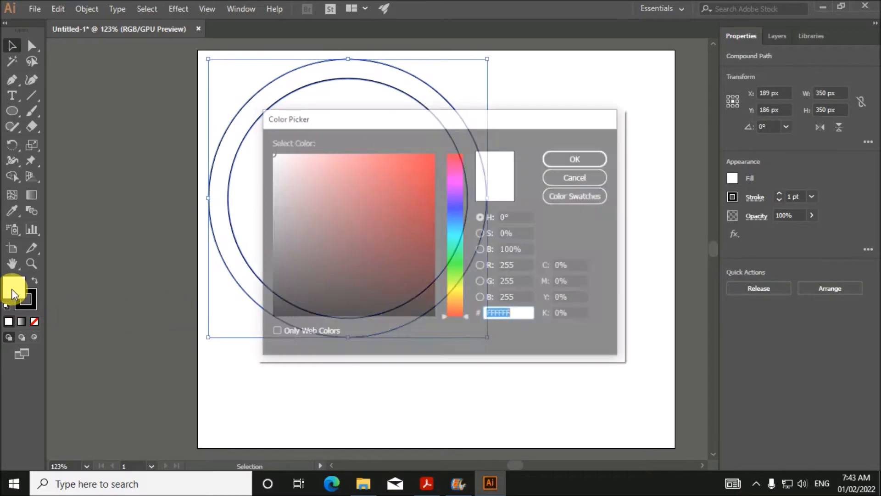
pyautogui.click(564, 197)
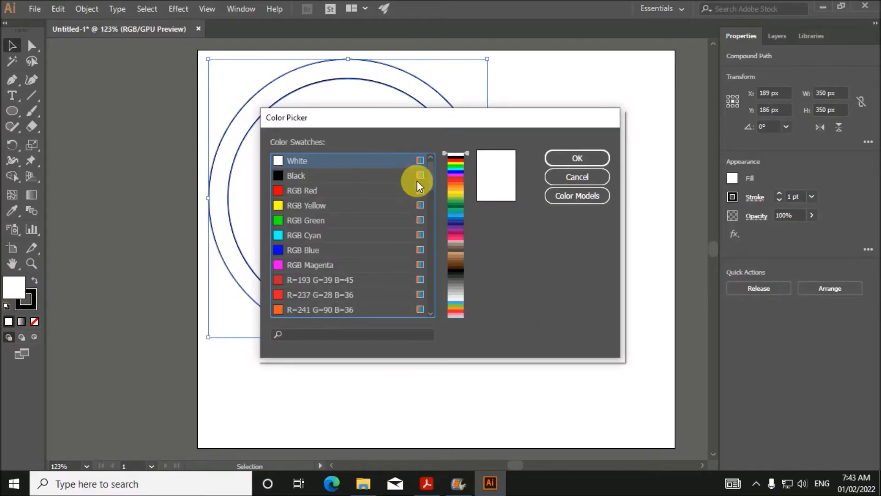
pyautogui.click(342, 175)
pyautogui.click(554, 161)
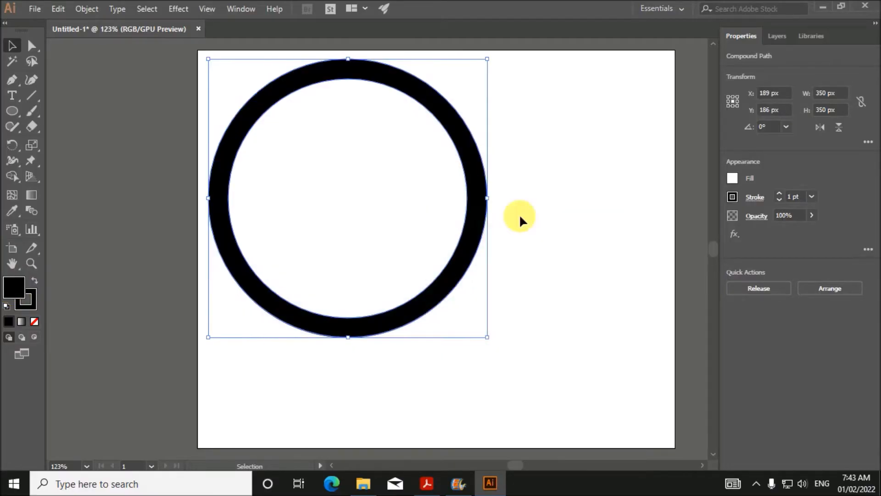
pyautogui.click(547, 262)
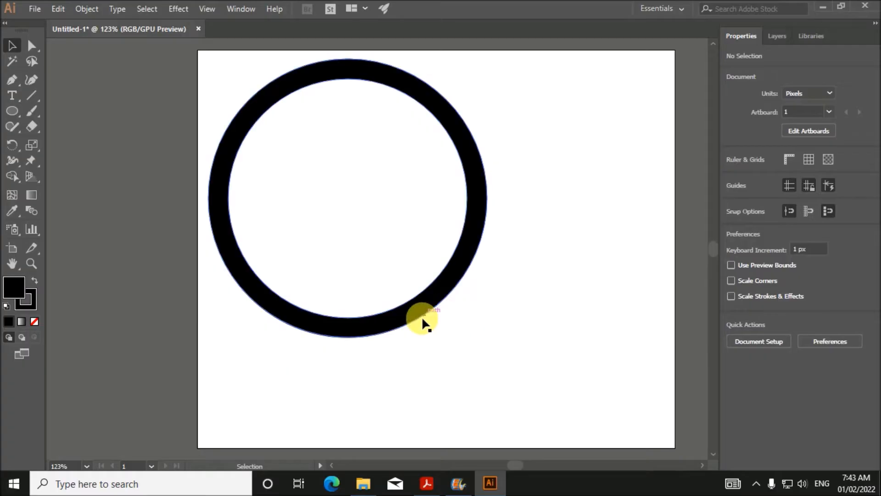
# - Draw a rectangle about 36 × 59 px below the ring, and place it at the artboard's lower-left edge, rotated to about 309°
pyautogui.click(11, 109)
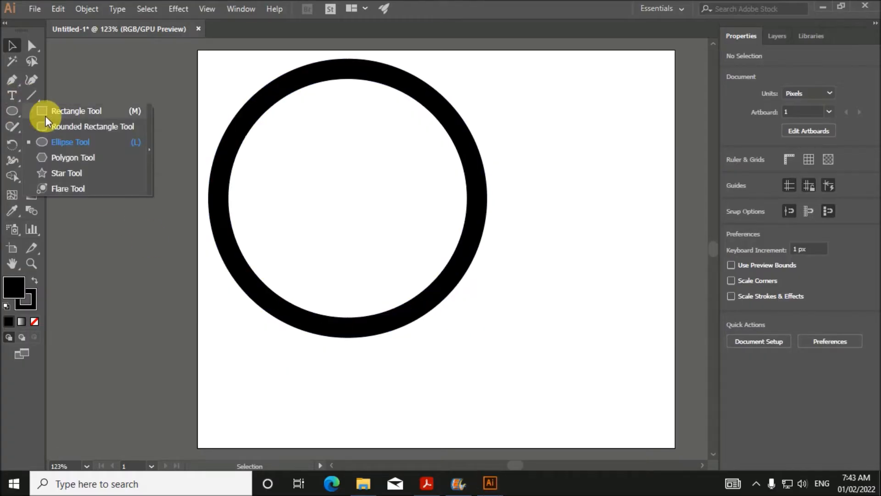
pyautogui.click(58, 111)
pyautogui.moveTo(239, 355); pyautogui.dragTo(269, 402)
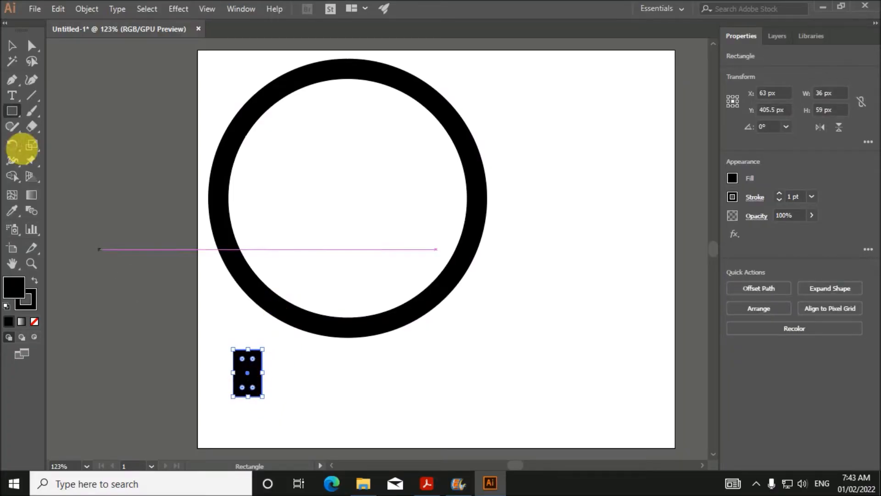
pyautogui.click(12, 46)
pyautogui.moveTo(256, 387); pyautogui.dragTo(237, 402)
pyautogui.moveTo(250, 359); pyautogui.dragTo(216, 405)
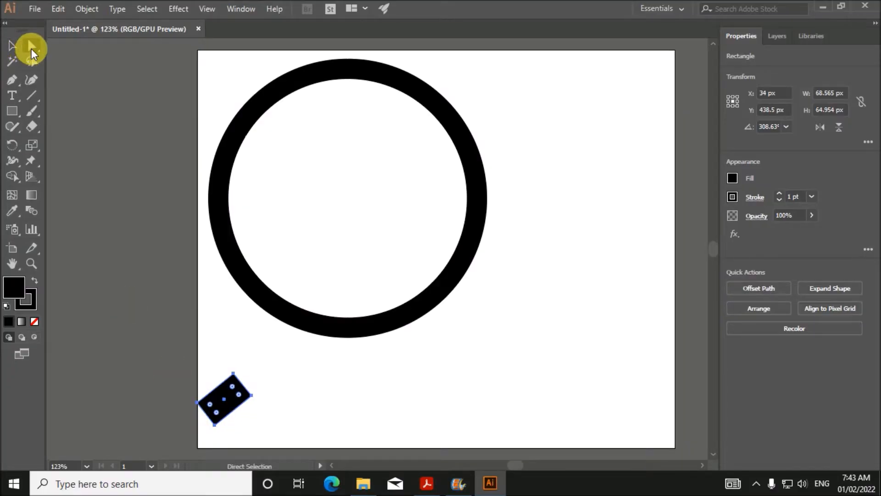
# - Pull the handle's lowest corner onto the artboard's left edge at Y 489 px, and move the ring down to overlap the handle's inner end
pyautogui.click(215, 425)
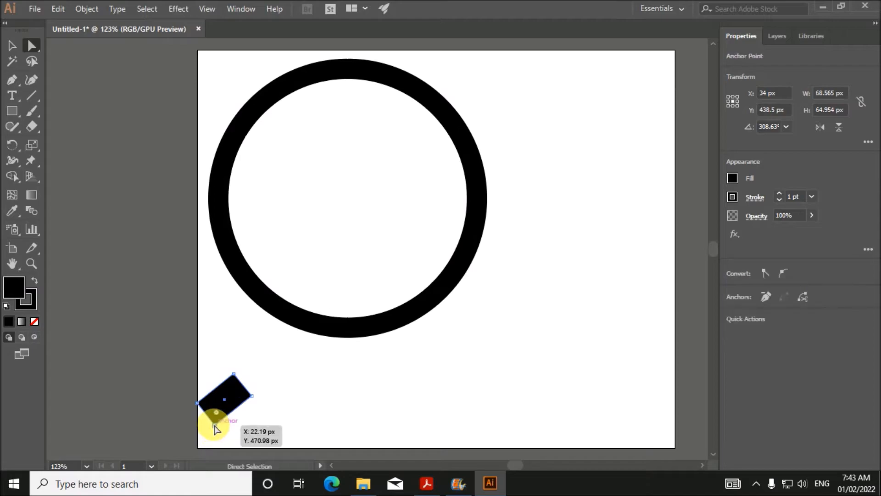
pyautogui.moveTo(214, 427); pyautogui.dragTo(197, 439)
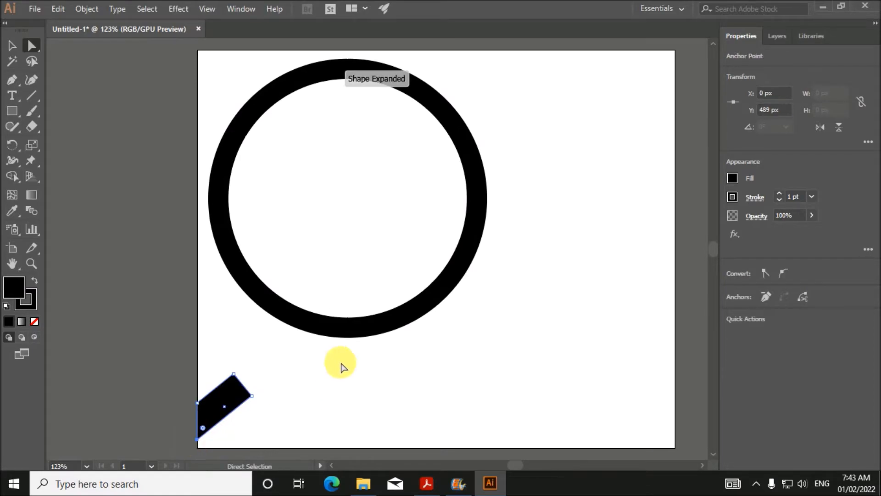
pyautogui.moveTo(351, 329); pyautogui.dragTo(347, 423)
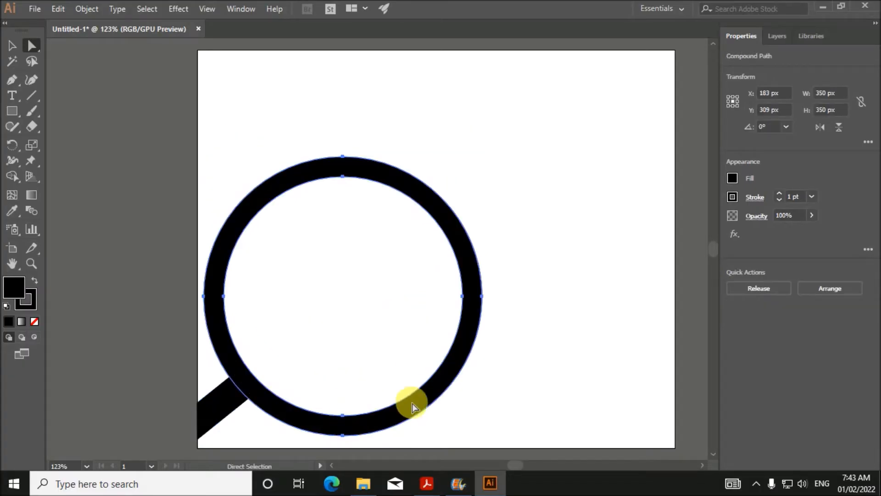
pyautogui.click(552, 345)
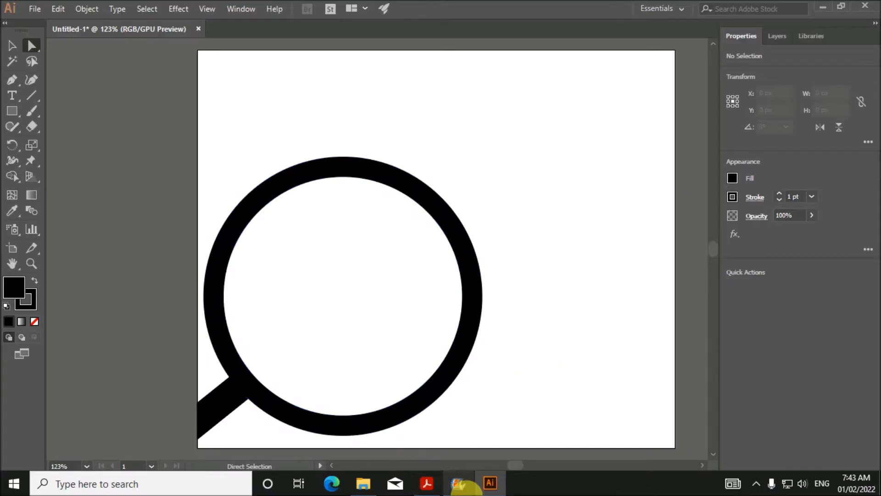
# - Compare the handle with the exam paper's reference image, and raise its upper-left corner along the artboard edge to Y 438 px
pyautogui.click(427, 483)
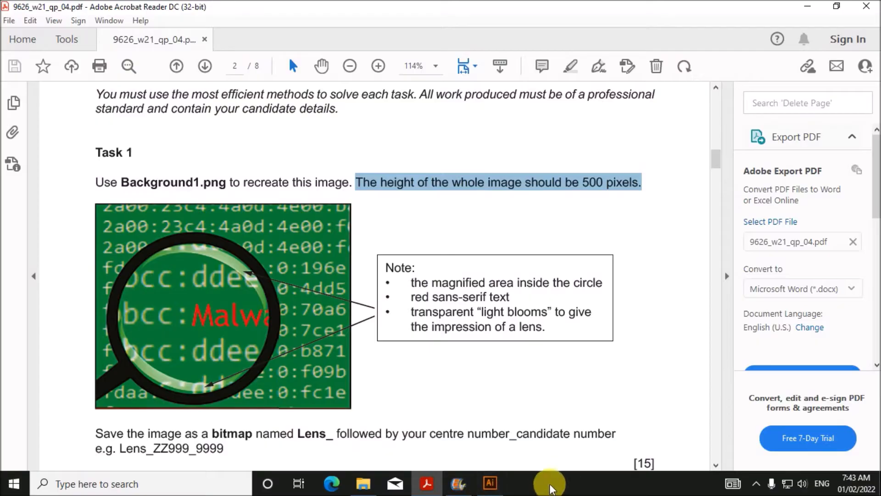
pyautogui.click(490, 483)
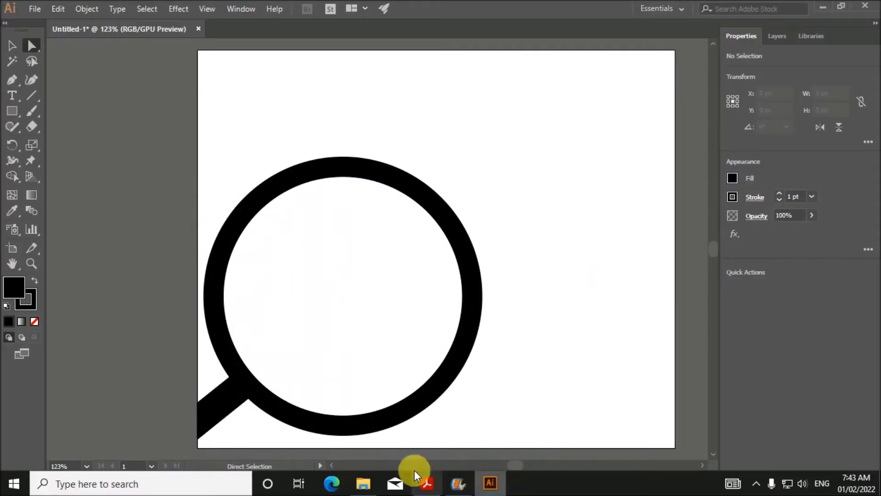
pyautogui.click(219, 407)
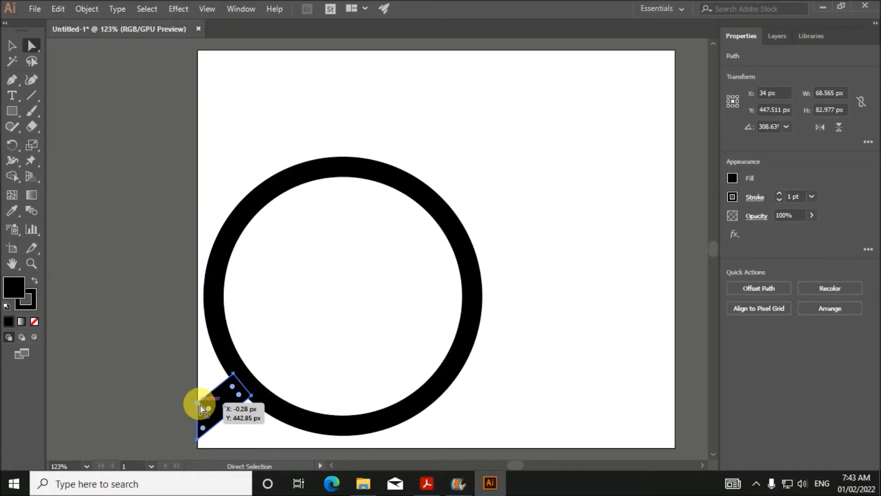
pyautogui.moveTo(199, 403); pyautogui.dragTo(199, 401)
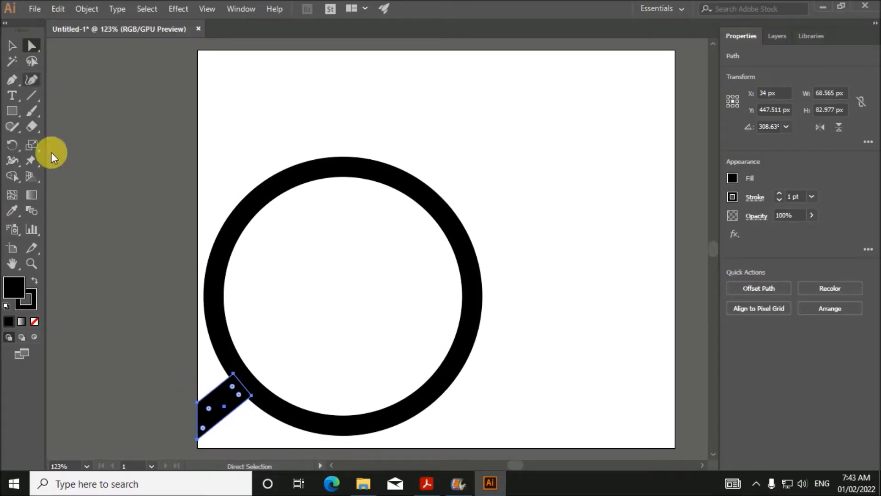
pyautogui.moveTo(197, 404); pyautogui.dragTo(197, 398)
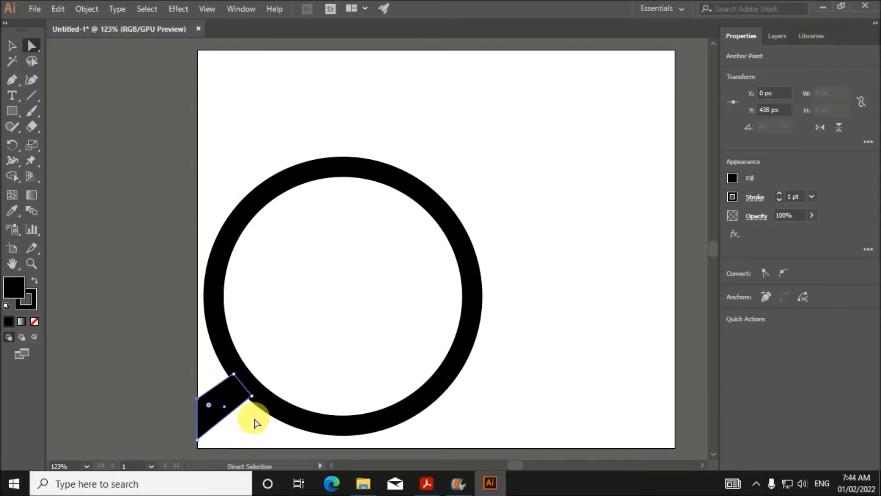
pyautogui.click(495, 411)
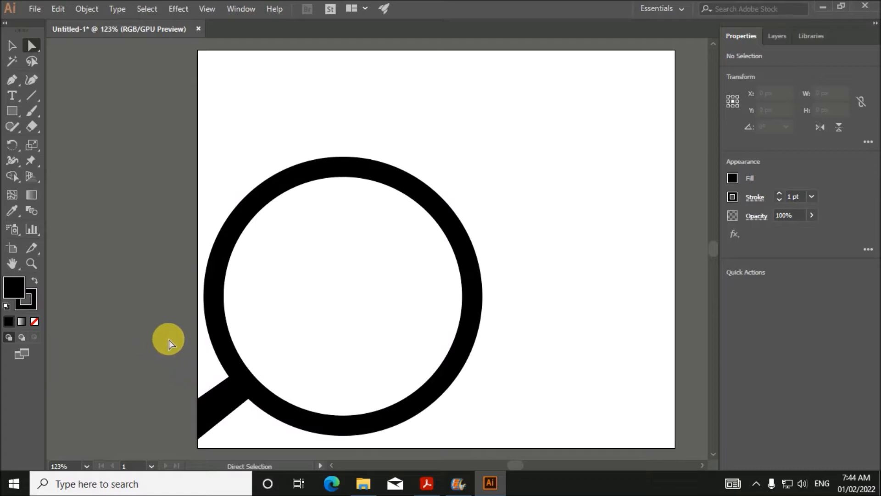
# - Group the ring and the handle into one object
pyautogui.moveTo(276, 390); pyautogui.dragTo(306, 332)
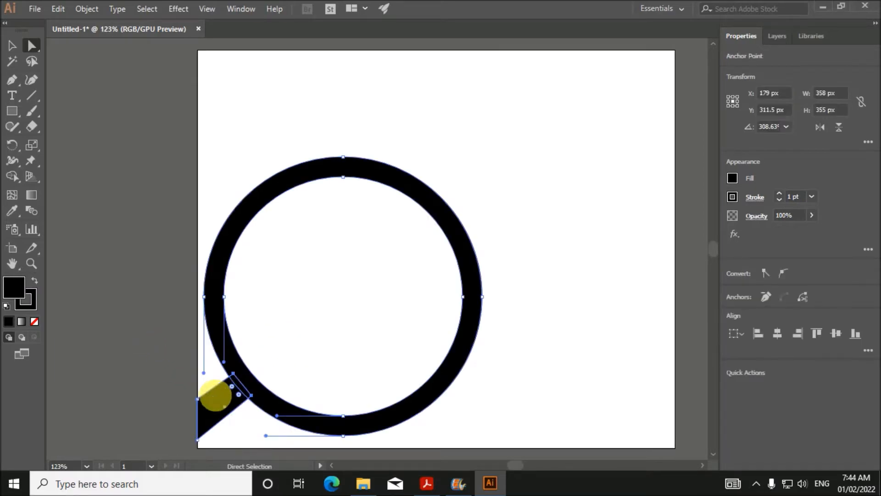
pyautogui.rightClick(216, 400)
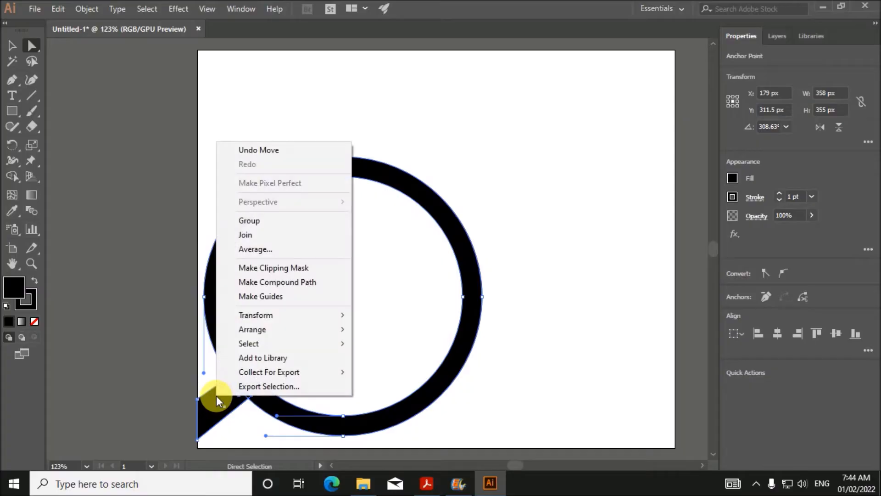
pyautogui.click(252, 221)
pyautogui.click(500, 284)
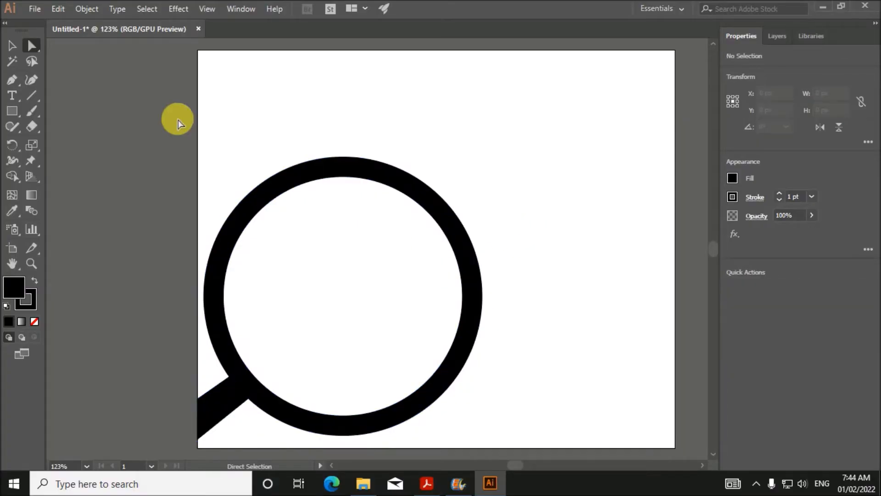
# - Move the grouped magnifying glass partly beyond the artboard's left edge, and check the reference image in the exam paper again
pyautogui.click(13, 46)
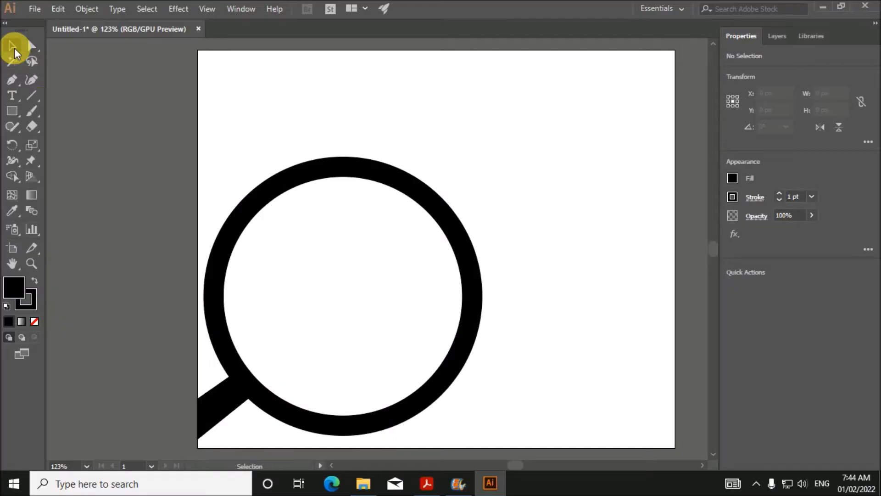
pyautogui.moveTo(324, 417); pyautogui.dragTo(264, 320)
pyautogui.click(434, 341)
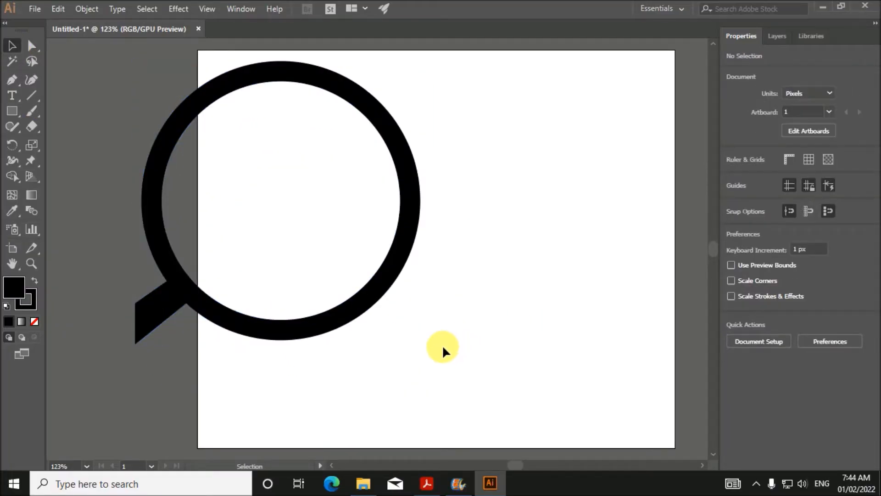
pyautogui.moveTo(365, 296); pyautogui.dragTo(331, 304)
pyautogui.click(516, 366)
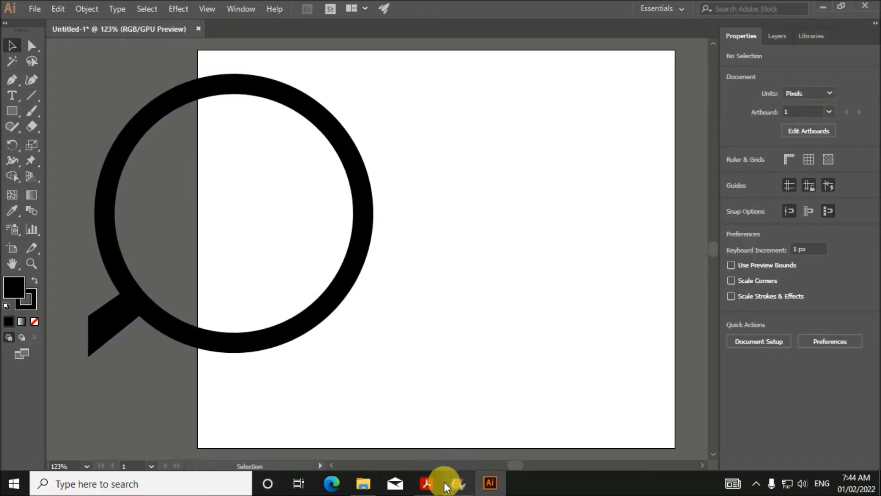
pyautogui.click(426, 483)
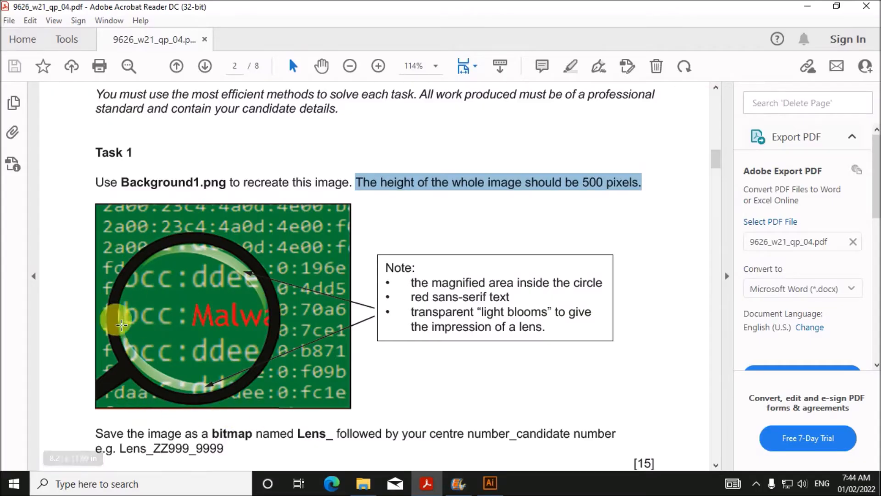
pyautogui.click(489, 482)
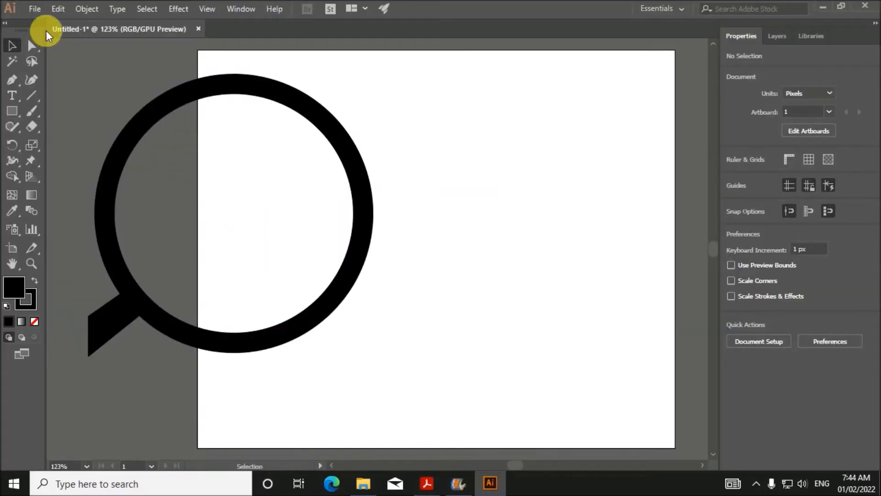
# - Open Background1.png from the Examination folder inside Nov 2021-P4
pyautogui.click(43, 9)
pyautogui.click(56, 48)
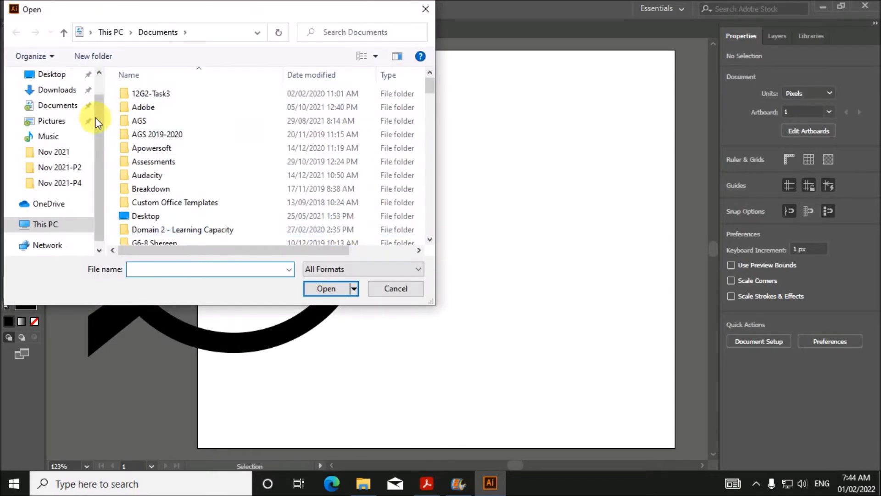
pyautogui.click(69, 183)
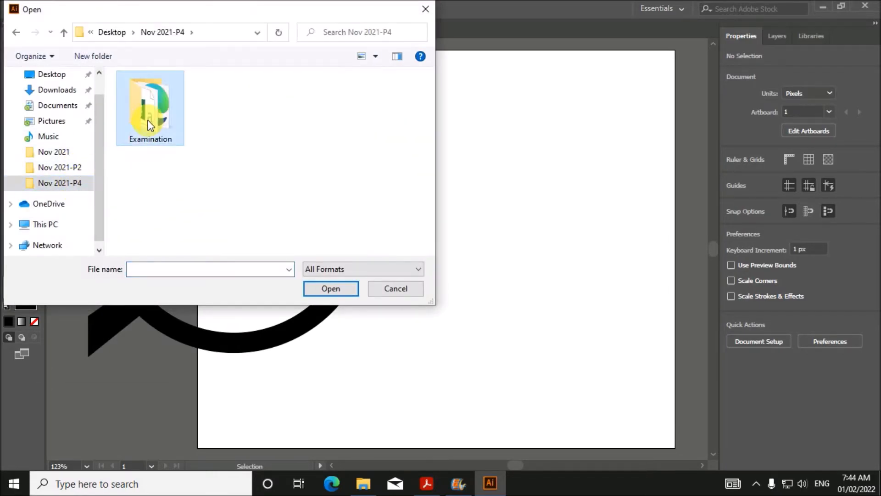
pyautogui.doubleClick(148, 120)
pyautogui.doubleClick(166, 122)
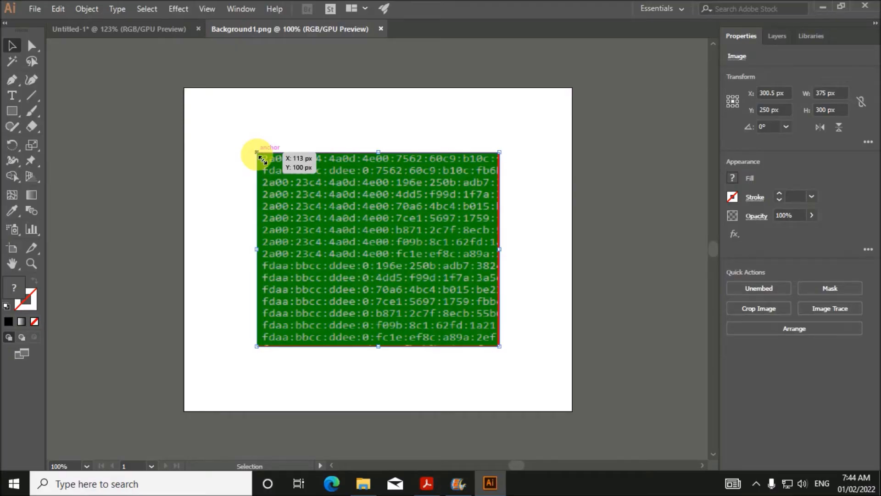
# - Crop the background image to its lower-left code lines, about 180 by 82 px, and move the cropped piece up on the artboard
pyautogui.click(767, 306)
pyautogui.moveTo(503, 254); pyautogui.dragTo(377, 250)
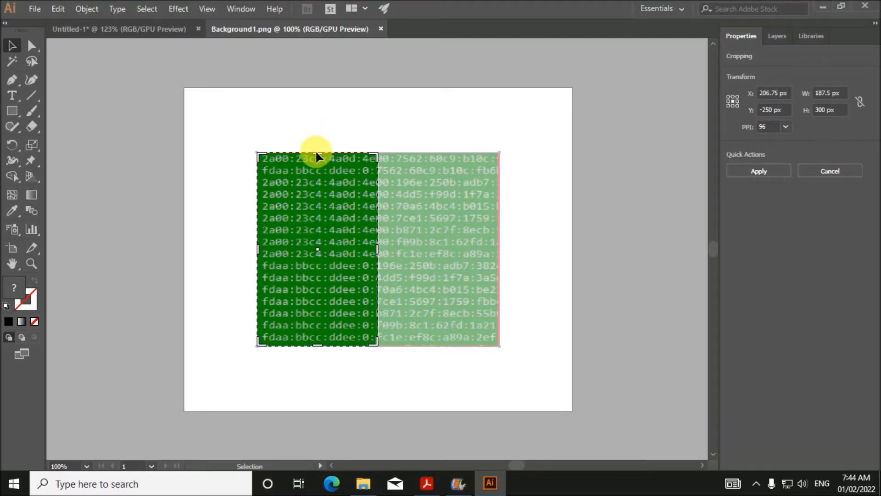
pyautogui.moveTo(322, 158); pyautogui.dragTo(332, 296)
pyautogui.moveTo(263, 325); pyautogui.dragTo(267, 323)
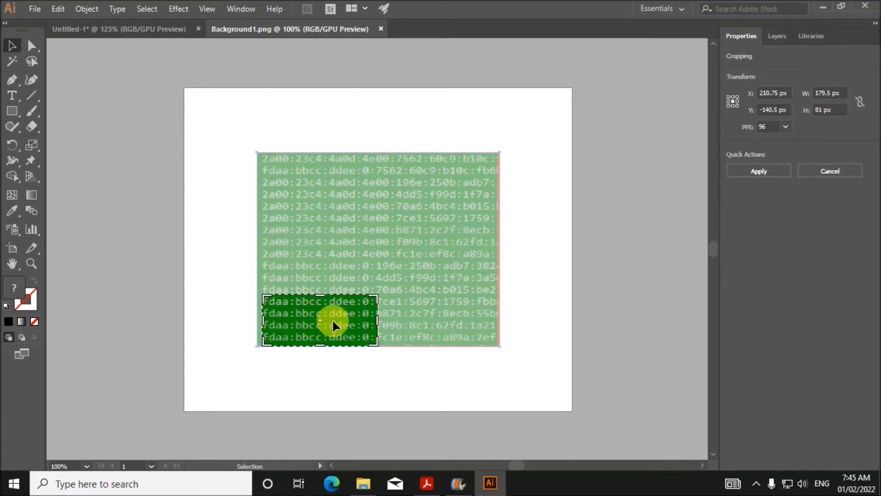
pyautogui.press('Return')
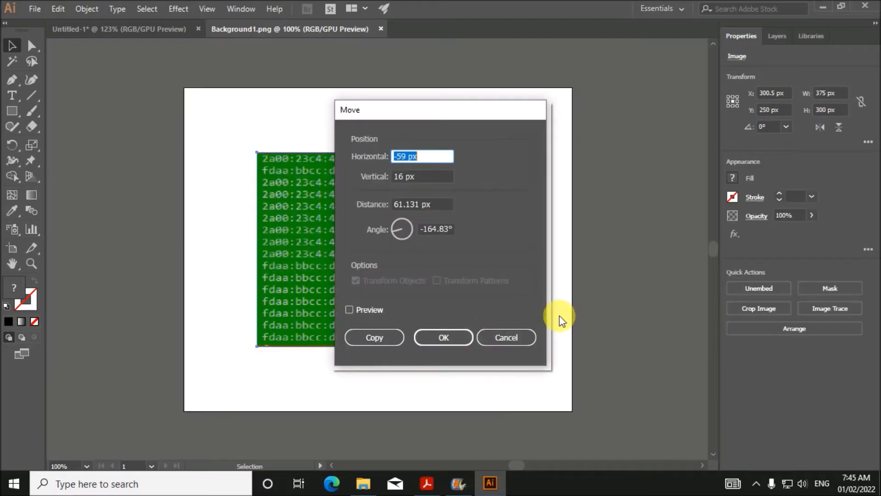
pyautogui.click(503, 338)
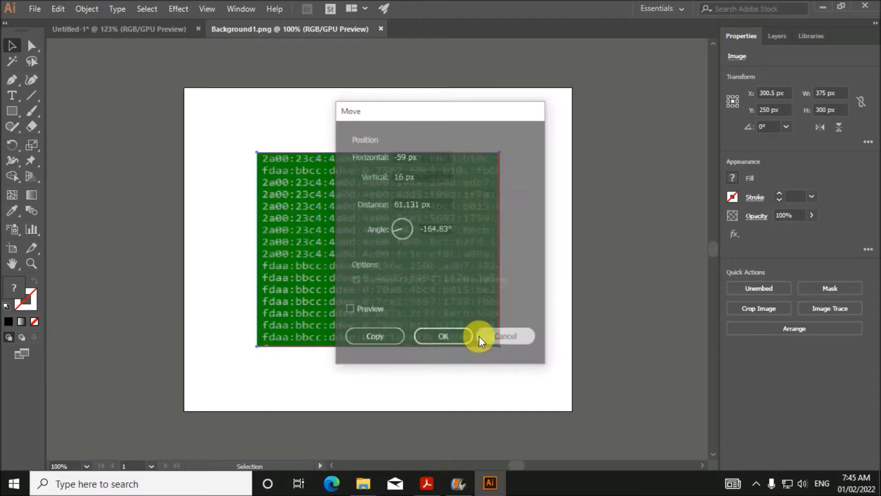
pyautogui.click(437, 304)
pyautogui.moveTo(363, 314); pyautogui.dragTo(373, 247)
# - Enlarge the cropped code image to about 567 by 465 px so it nearly fills the artboard, and centre it there
pyautogui.moveTo(389, 280); pyautogui.dragTo(538, 396)
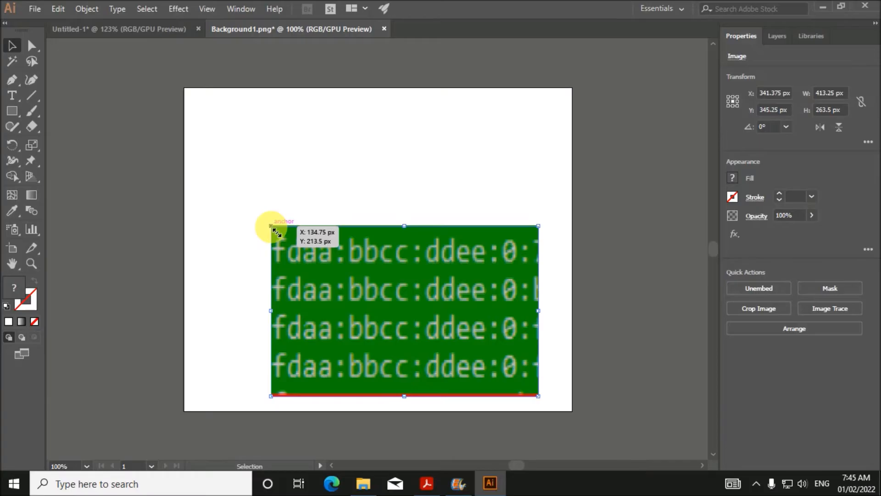
pyautogui.hotkey('ctrl', 'z')
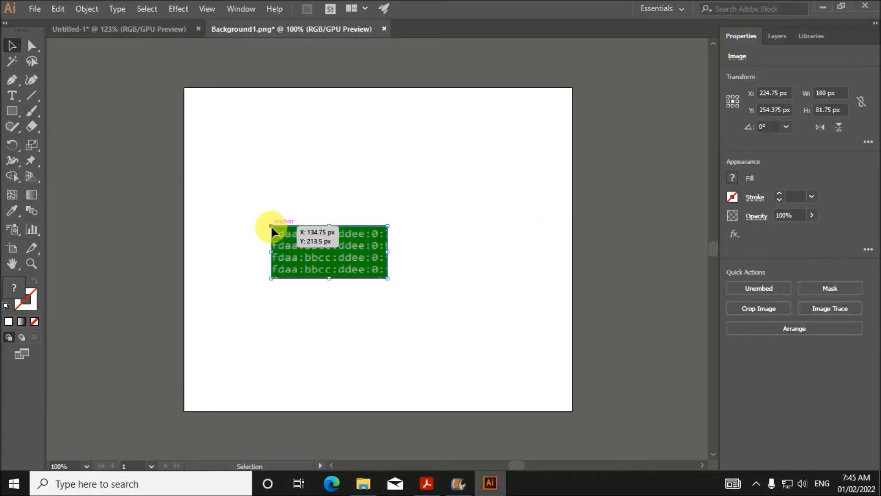
pyautogui.moveTo(271, 226); pyautogui.dragTo(202, 110)
pyautogui.moveTo(388, 277); pyautogui.dragTo(509, 394)
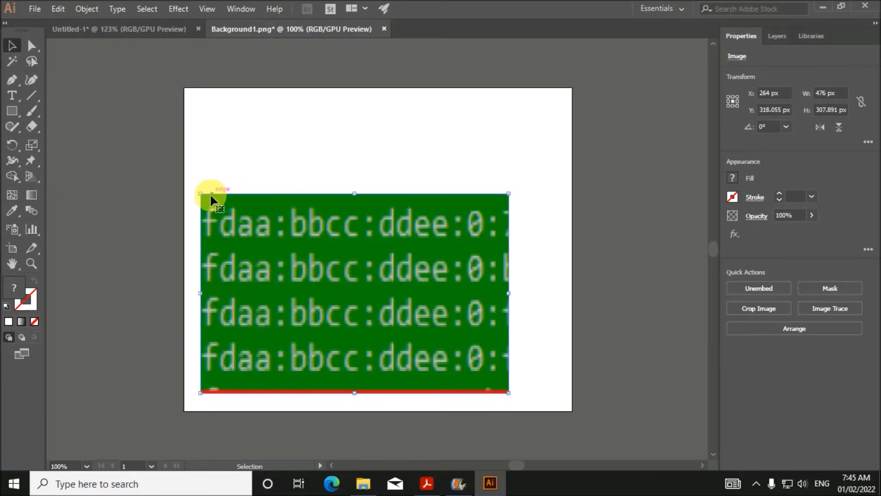
pyautogui.moveTo(205, 196); pyautogui.dragTo(180, 127)
pyautogui.moveTo(302, 233); pyautogui.dragTo(327, 234)
pyautogui.moveTo(550, 398)
pyautogui.mouseDown()
pyautogui.moveTo(541, 393)
pyautogui.moveTo(554, 404)
pyautogui.mouseUp()
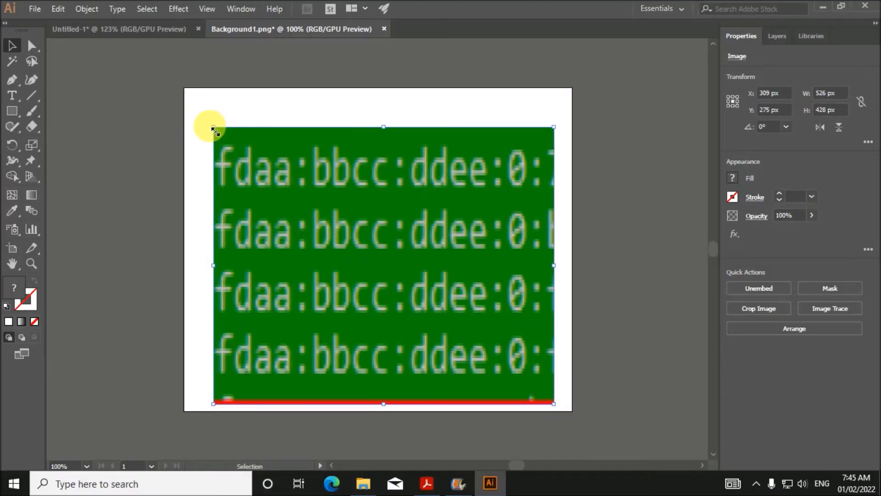
pyautogui.moveTo(214, 130); pyautogui.dragTo(187, 103)
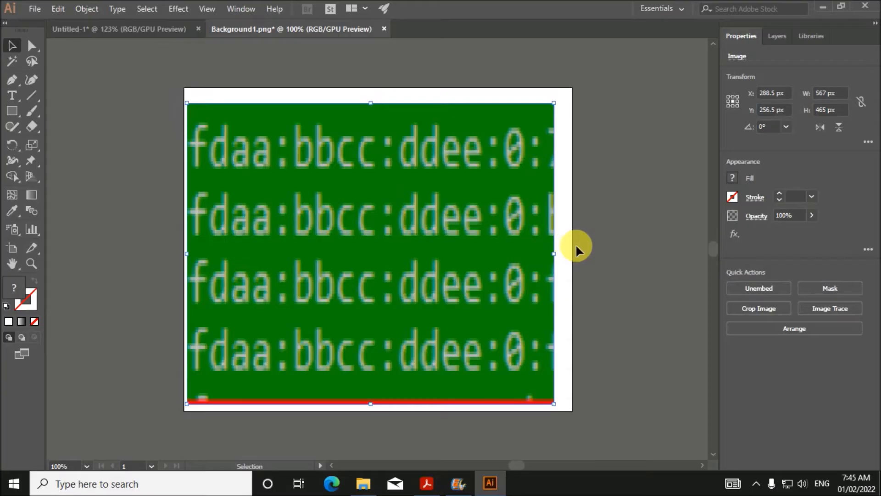
pyautogui.moveTo(425, 275); pyautogui.dragTo(437, 271)
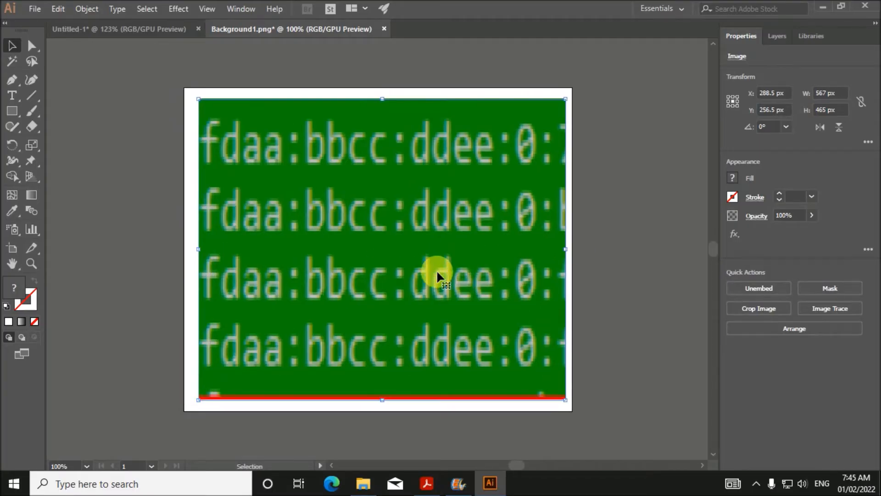
pyautogui.click(627, 143)
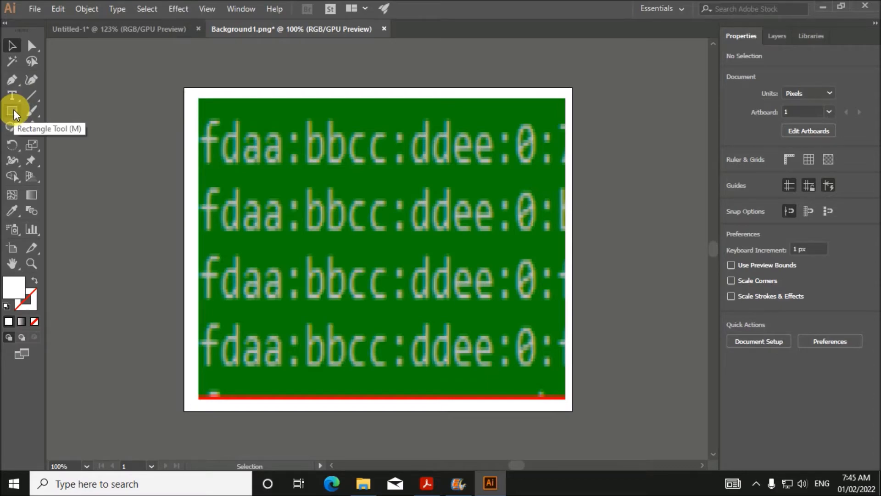
# - Set the stroke colour to black, and place a 300 by 300 px circle over the enlarged code image
pyautogui.click(36, 298)
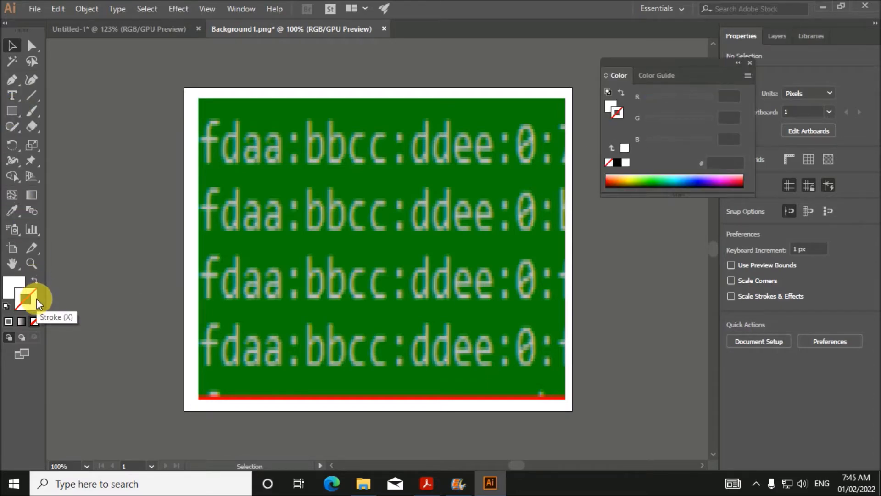
pyautogui.click(618, 163)
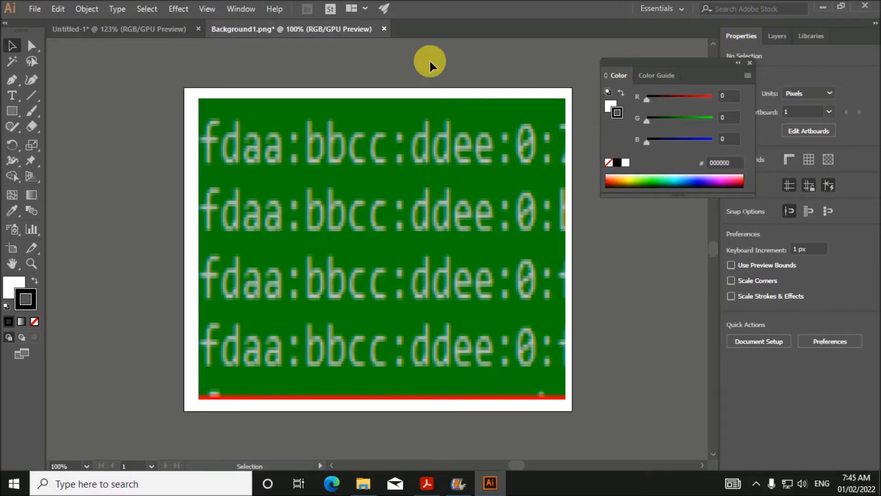
pyautogui.moveTo(708, 65); pyautogui.dragTo(832, 95)
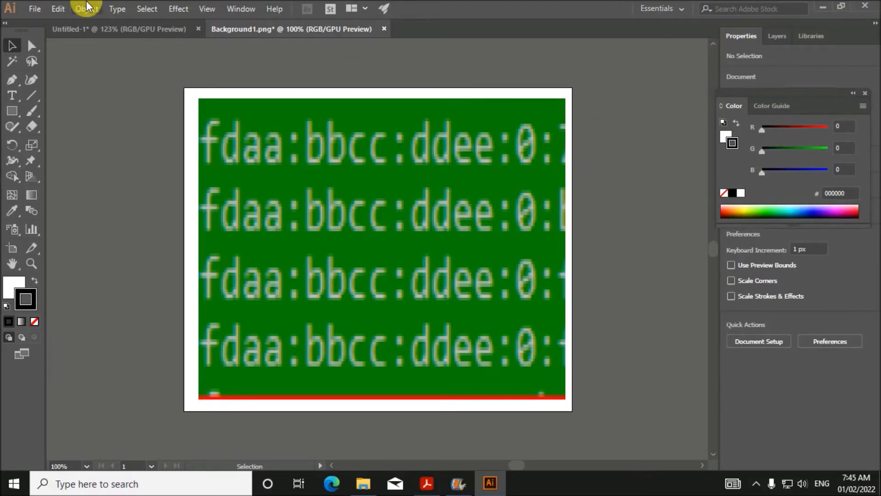
pyautogui.click(16, 111)
pyautogui.click(79, 142)
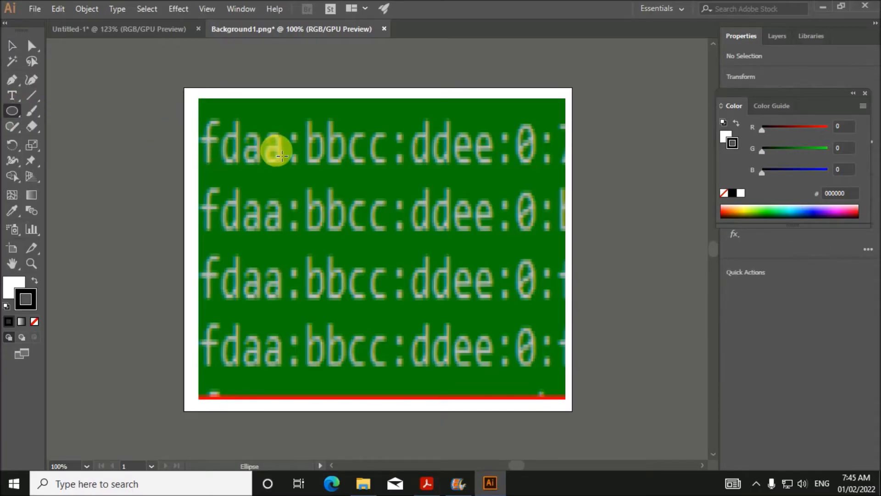
pyautogui.click(283, 152)
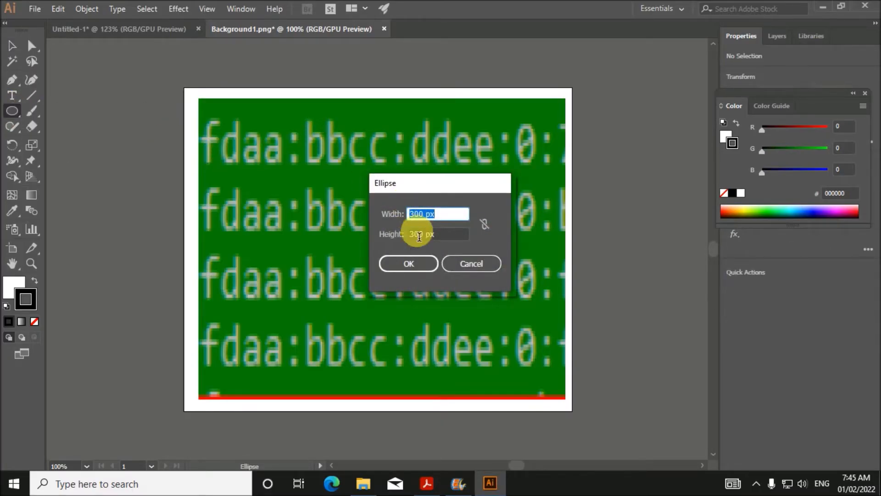
pyautogui.click(408, 263)
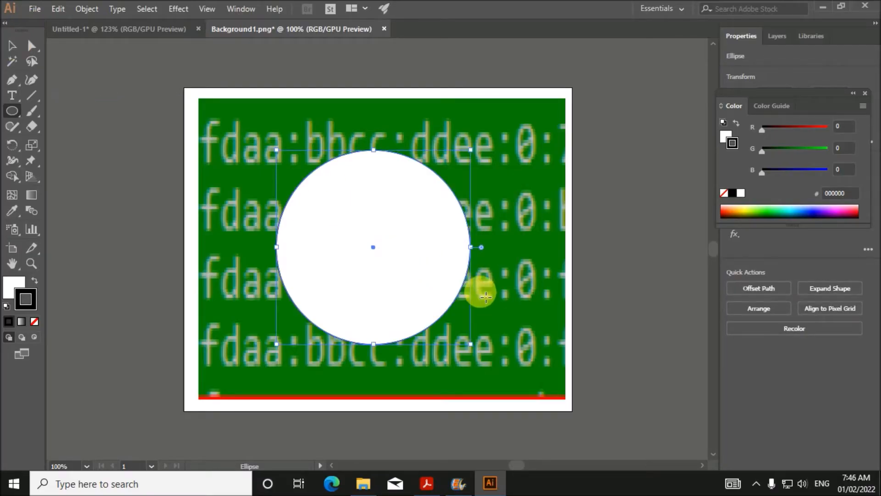
# - Scale the code image down from its lower-right corner, and shift it right and slightly down behind the circle
pyautogui.click(12, 46)
pyautogui.click(546, 345)
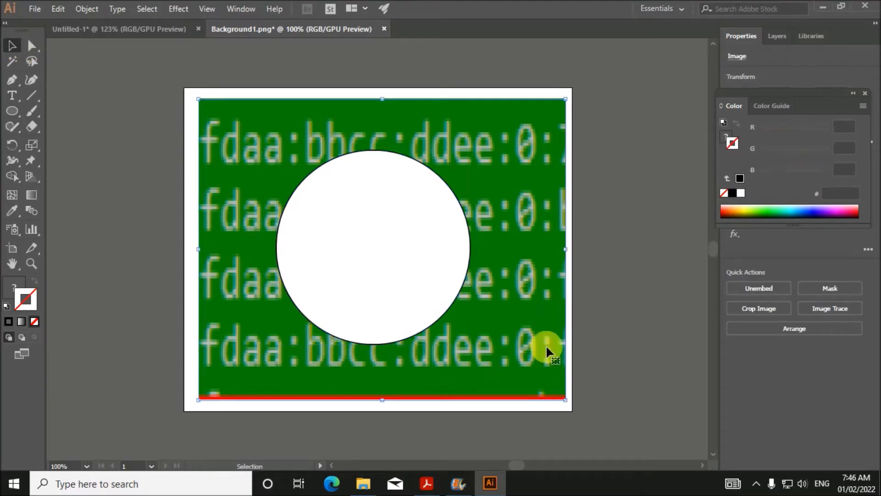
pyautogui.moveTo(563, 395); pyautogui.dragTo(529, 356)
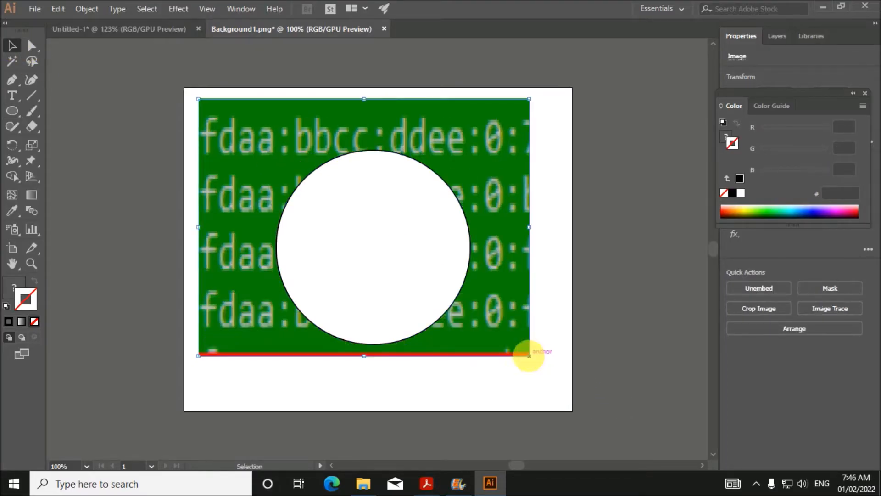
pyautogui.moveTo(232, 147); pyautogui.dragTo(295, 164)
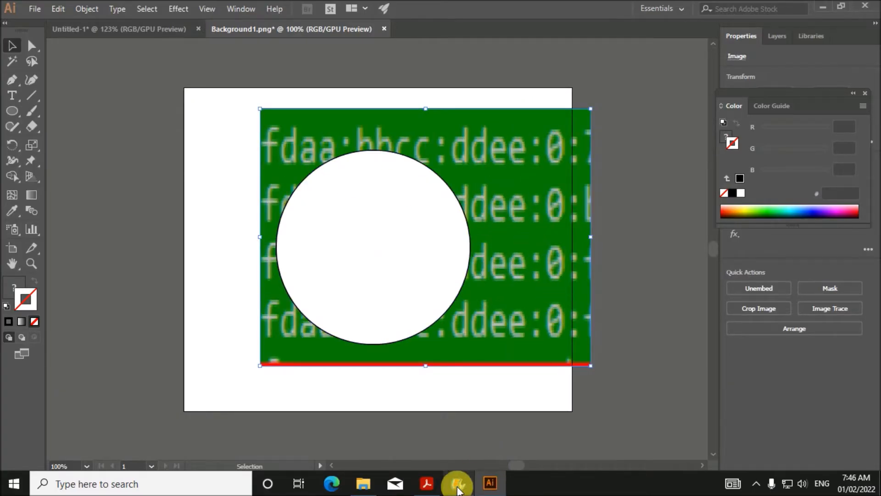
# - Check the magnified text in the exam paper's reference image, and move the circle right over the "bcc:ddee" characters
pyautogui.click(428, 483)
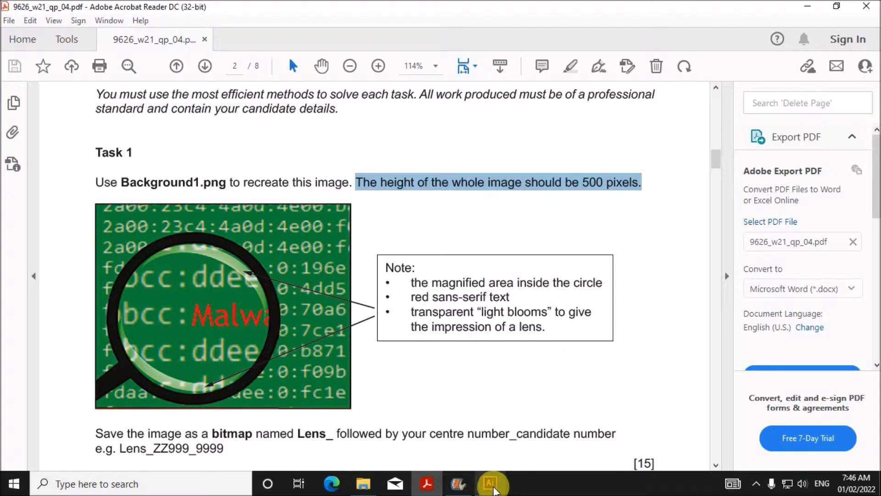
pyautogui.click(490, 484)
pyautogui.moveTo(370, 301); pyautogui.dragTo(437, 312)
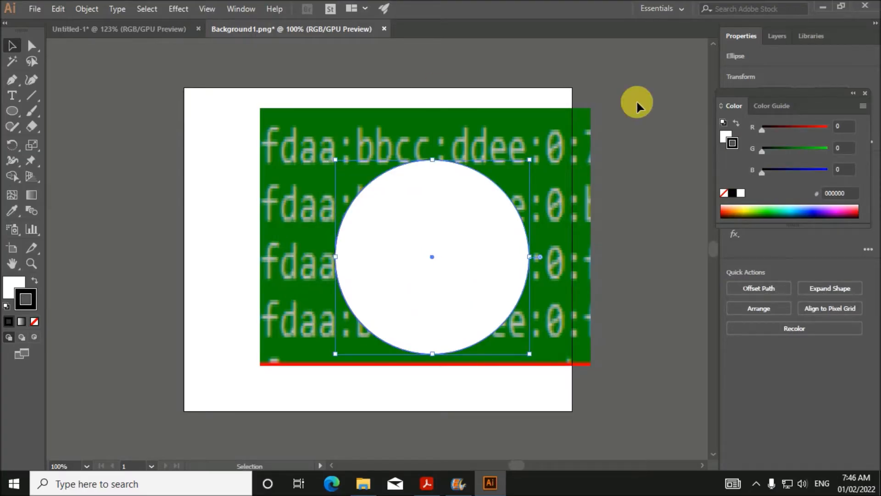
# - Enlarge the code image from its upper-left corner beyond the artboard's upper edge, and nudge the circle slightly up and right
pyautogui.click(625, 189)
pyautogui.click(534, 197)
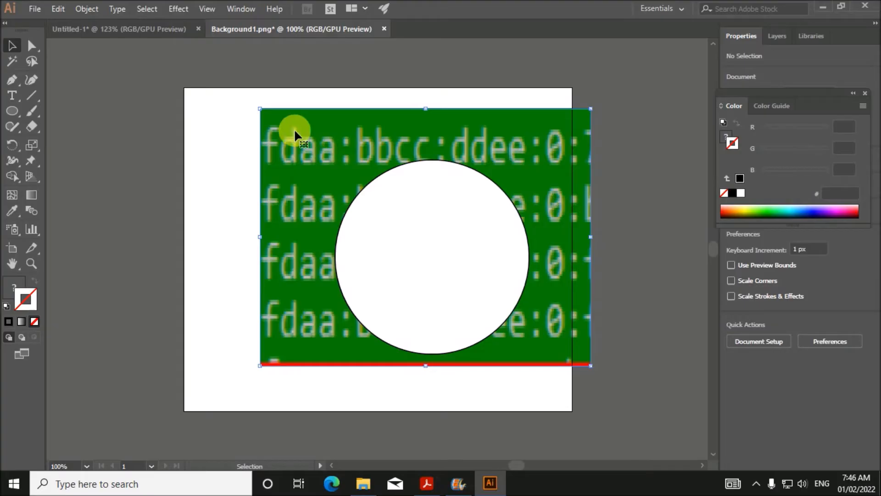
pyautogui.moveTo(259, 109); pyautogui.dragTo(234, 81)
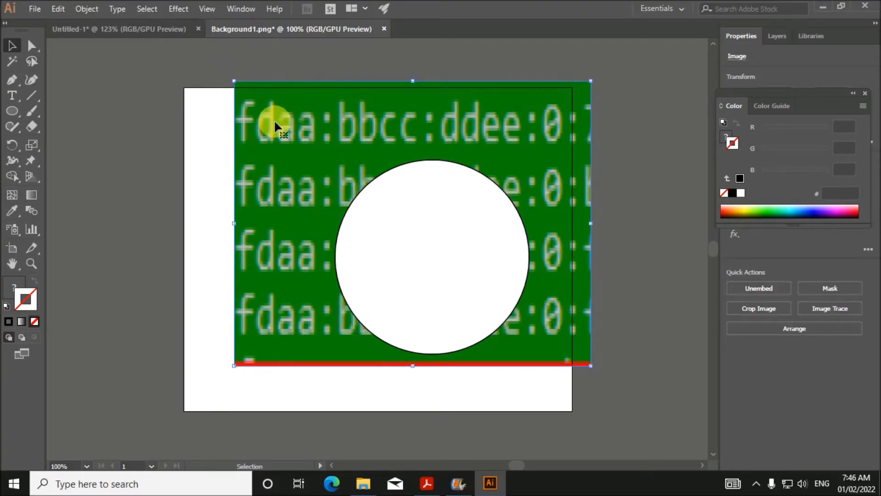
pyautogui.moveTo(435, 244); pyautogui.dragTo(439, 243)
pyautogui.click(612, 238)
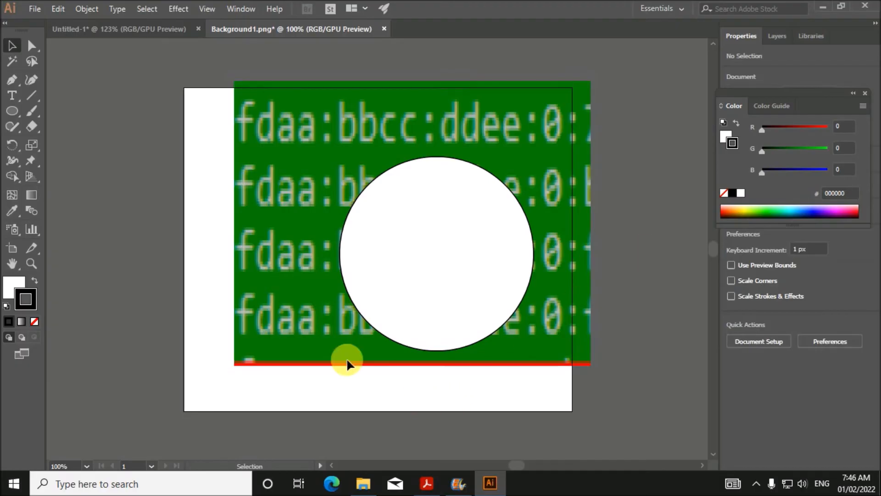
# - Make a clipping mask from the circle and the code image, and move the clipped circle up and left on the artboard
pyautogui.moveTo(525, 323); pyautogui.dragTo(526, 324)
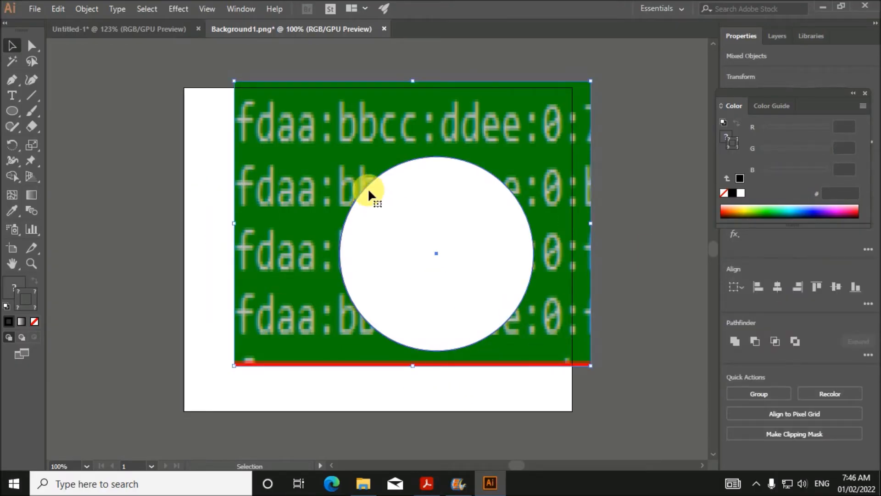
pyautogui.rightClick(334, 177)
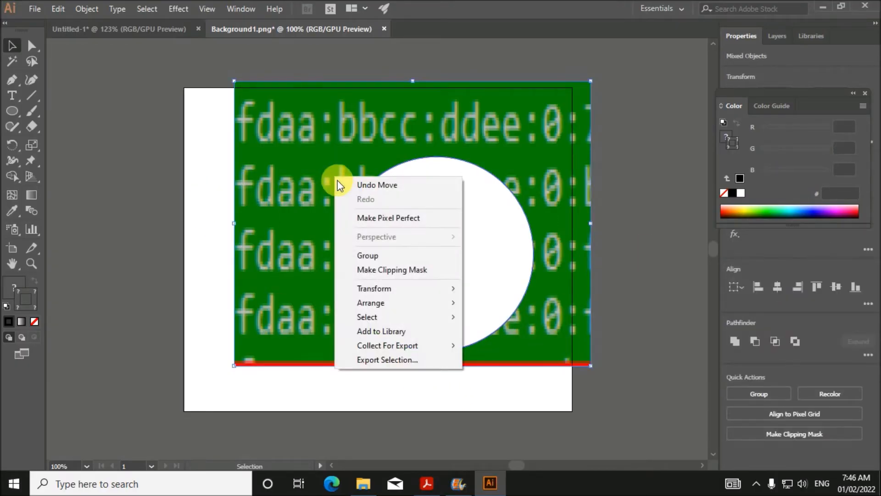
pyautogui.click(393, 269)
pyautogui.click(564, 258)
pyautogui.moveTo(486, 275); pyautogui.dragTo(406, 247)
pyautogui.click(530, 277)
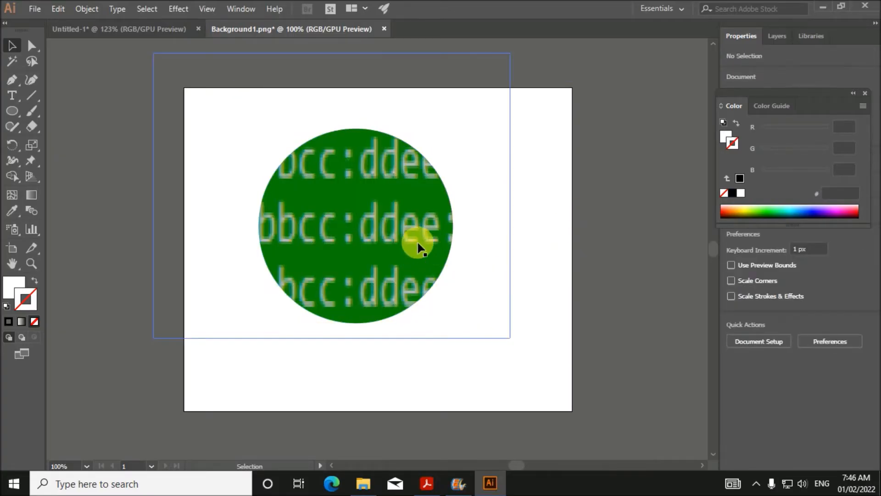
# - Copy the clipped code circle into the Untitled-1 document containing the magnifying glass
pyautogui.press('a')
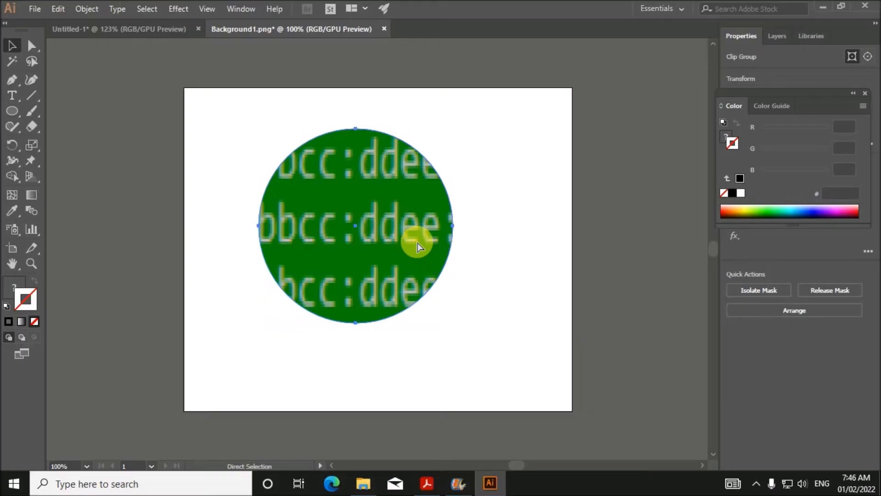
pyautogui.press('v')
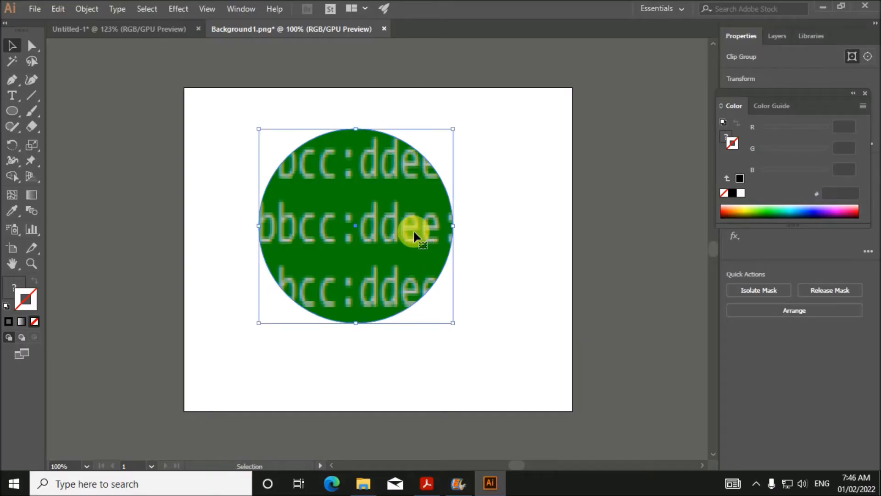
pyautogui.click(149, 29)
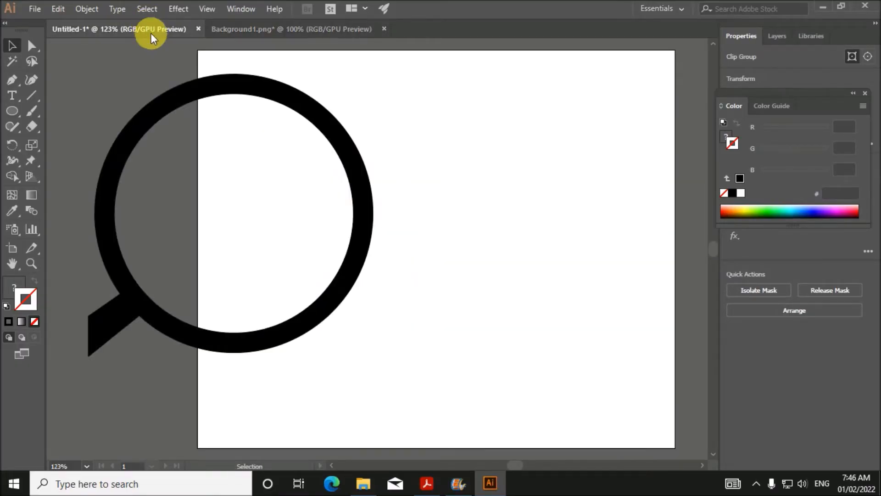
pyautogui.hotkey('ctrl', 'v')
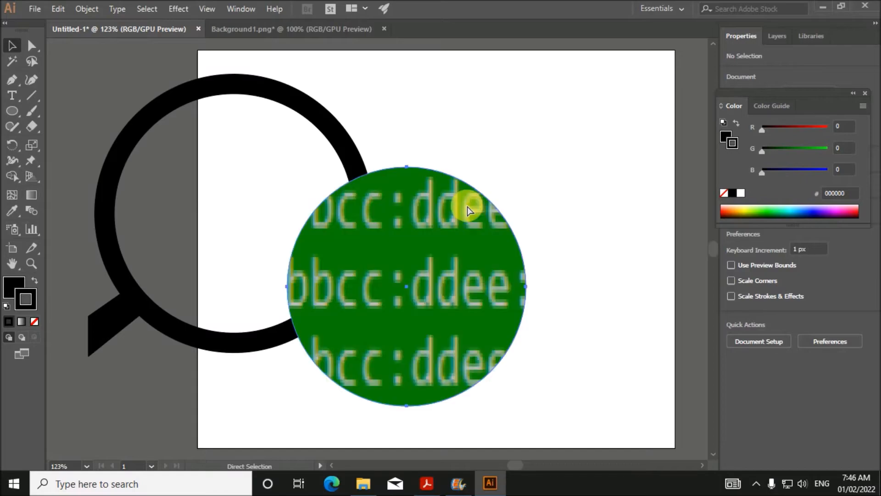
# - Fit the clipped code circle inside the magnifying glass ring, and compare it with the exam paper's reference image
pyautogui.moveTo(391, 303); pyautogui.dragTo(221, 231)
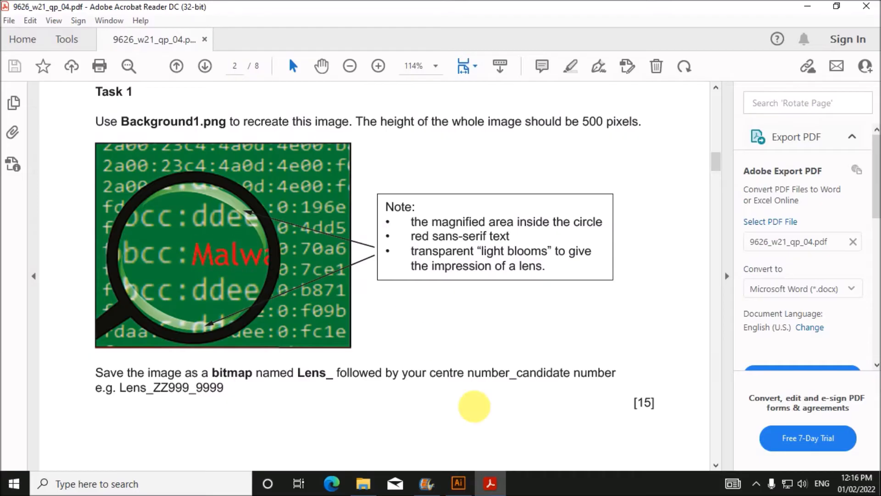
pyautogui.click(457, 485)
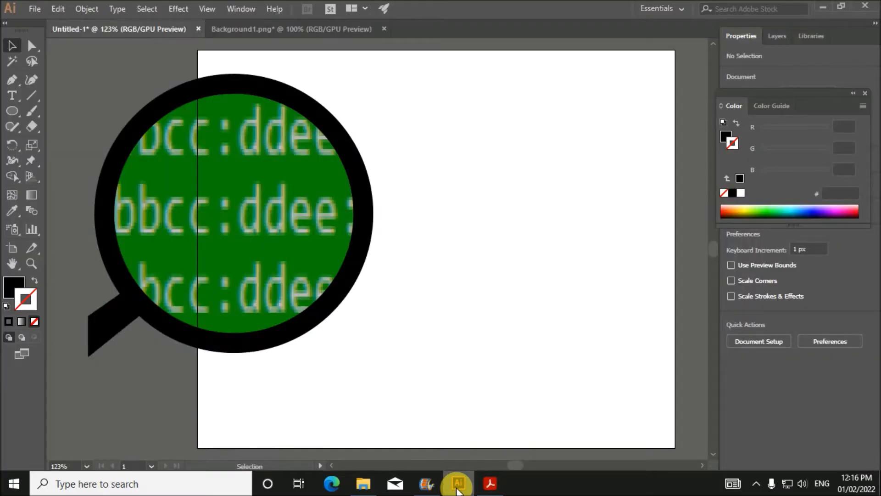
# - Pick up the green background of the code image, 008000, as the fill colour for a rectangle
pyautogui.click(12, 111)
pyautogui.click(40, 111)
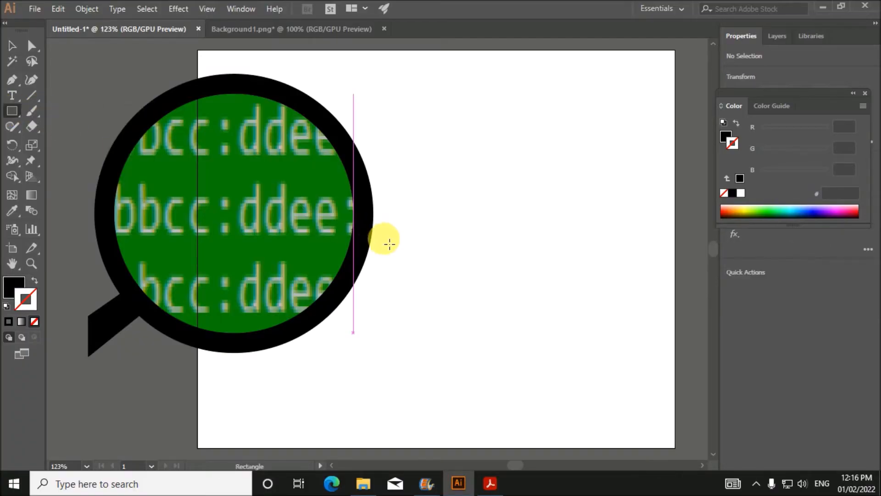
pyautogui.click(15, 281)
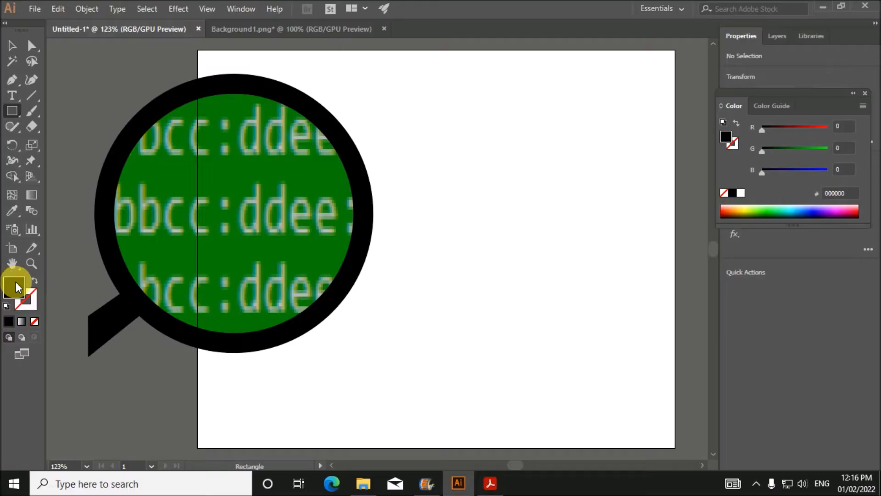
pyautogui.click(11, 210)
pyautogui.click(221, 181)
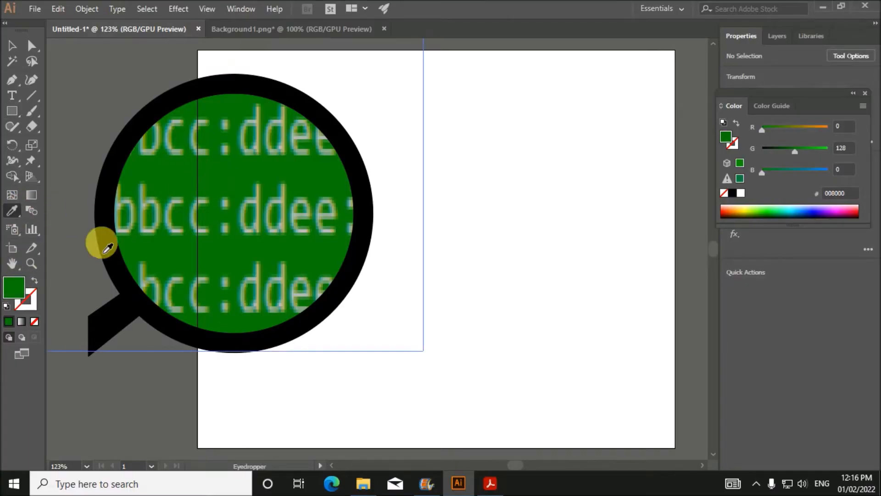
# - Cover the middle row's "ddee" with a green rectangle about 139 × 78 px, and widen it rightward onto the ring
pyautogui.click(11, 111)
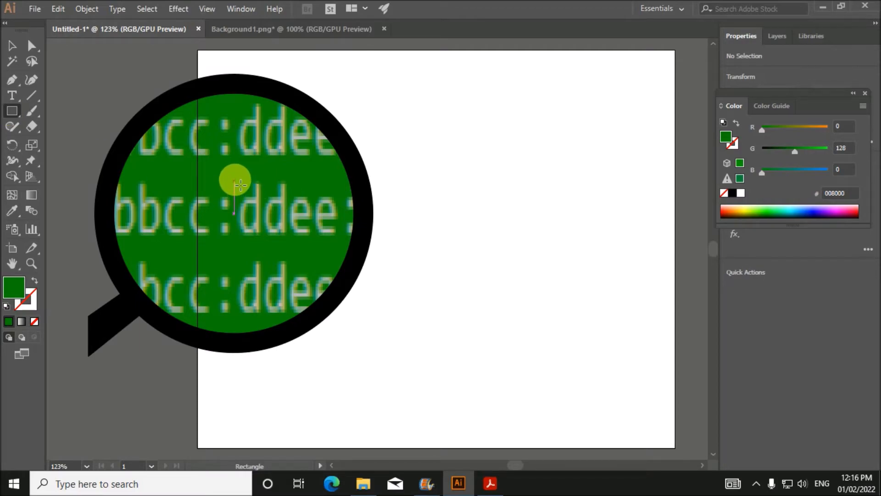
pyautogui.moveTo(235, 180); pyautogui.dragTo(345, 242)
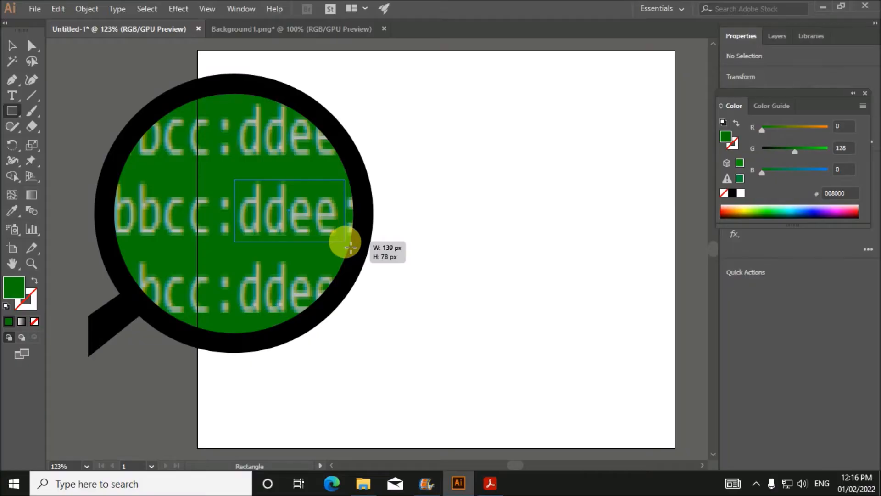
pyautogui.moveTo(350, 248); pyautogui.dragTo(349, 245)
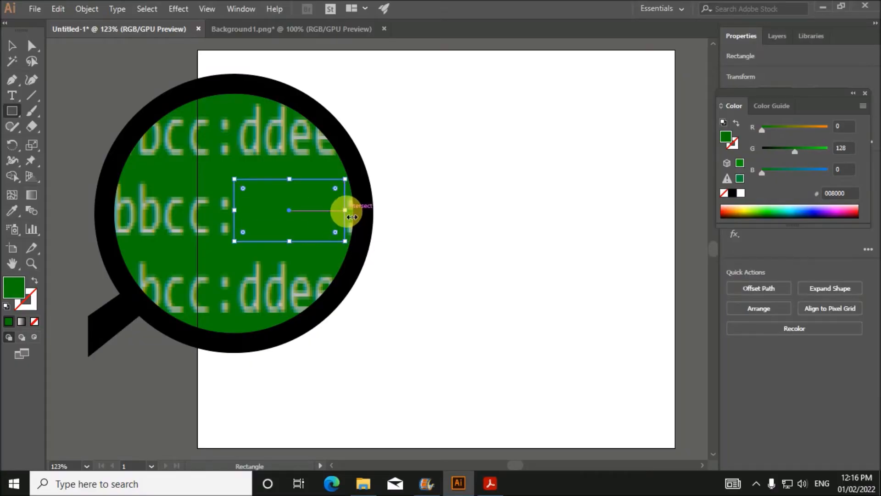
pyautogui.moveTo(349, 215); pyautogui.dragTo(358, 211)
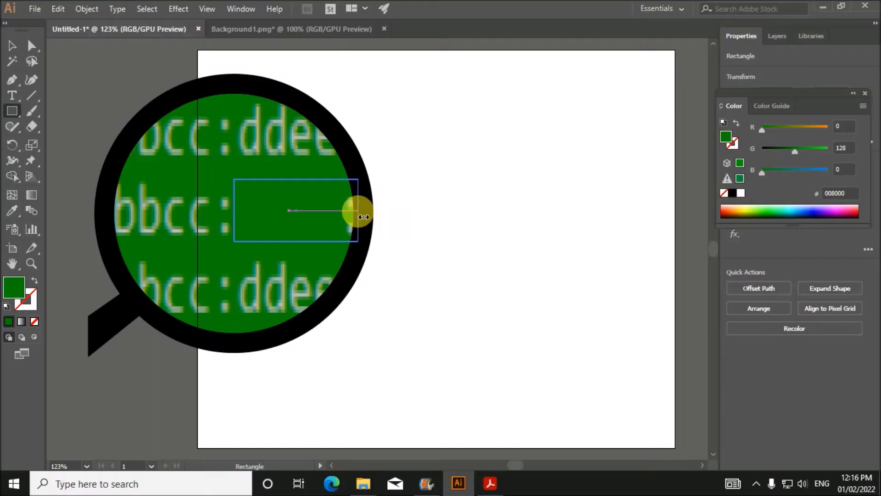
# - Bring the magnifying glass group to the front so it covers the green rectangle's overhanging edge
pyautogui.press('v')
pyautogui.click(353, 250)
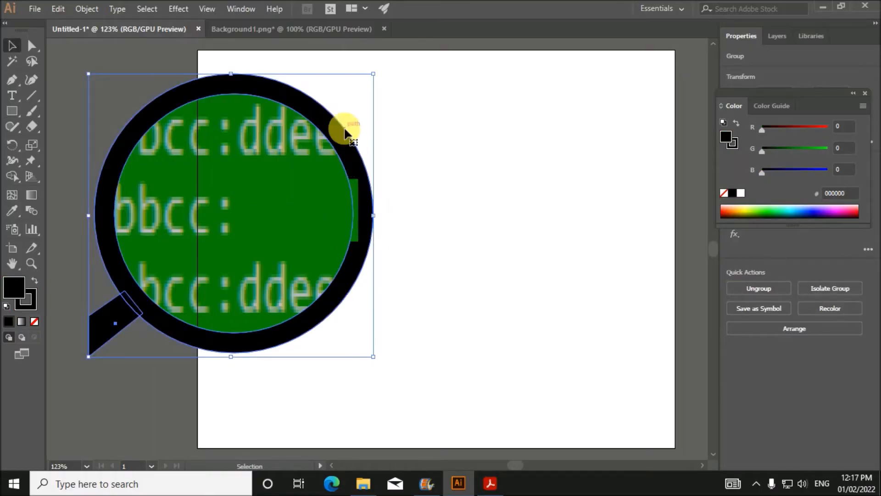
pyautogui.rightClick(359, 155)
pyautogui.moveTo(428, 299)
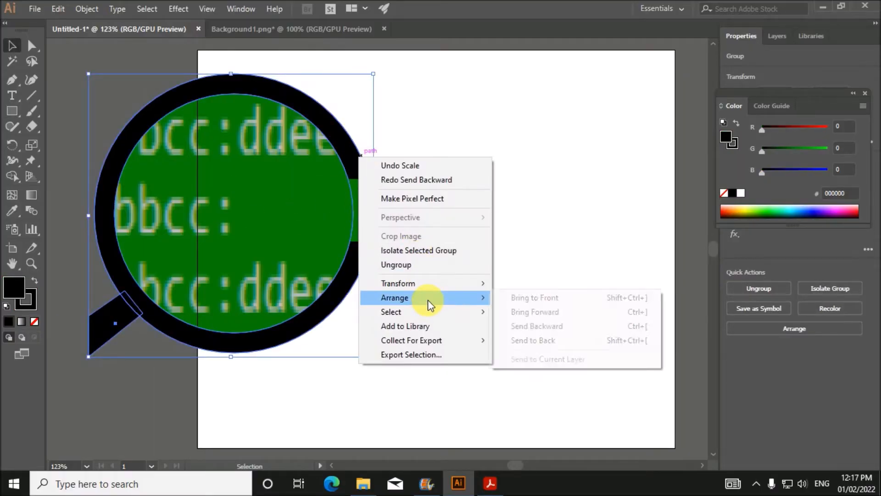
pyautogui.click(526, 297)
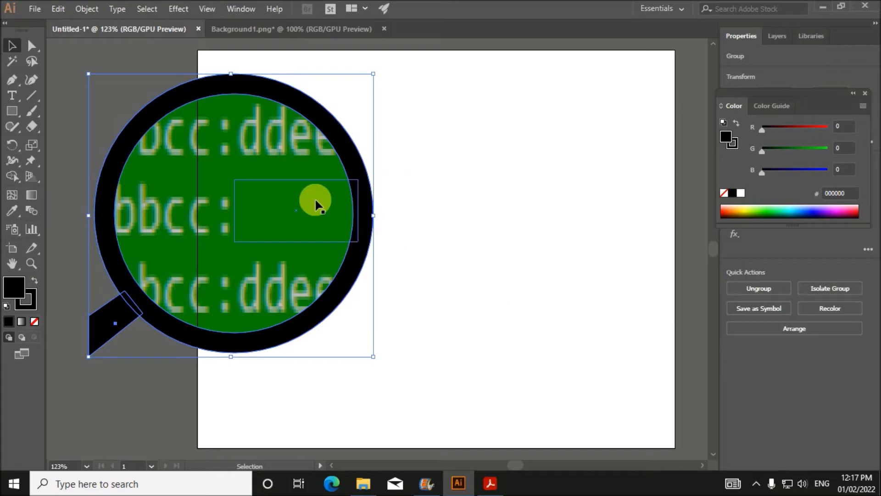
pyautogui.click(302, 206)
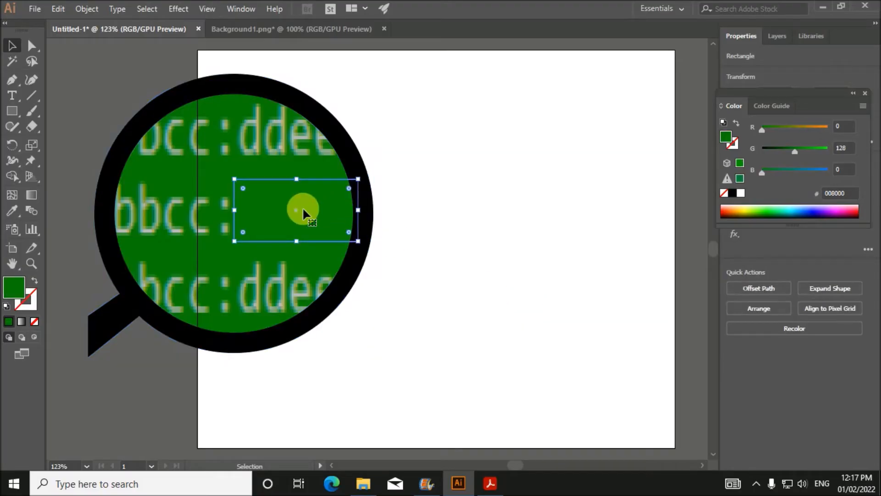
pyautogui.click(498, 209)
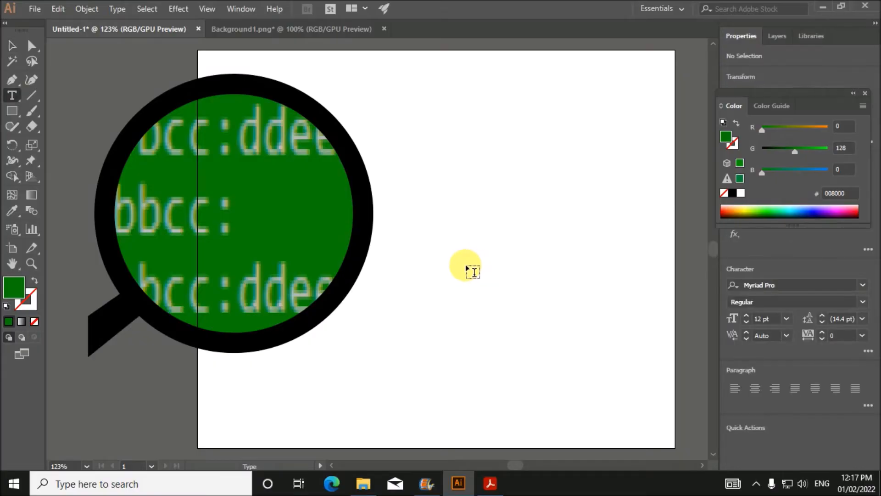
# - Add the text "Malwa" on the empty artboard area and fill it with red F90606
pyautogui.click(450, 266)
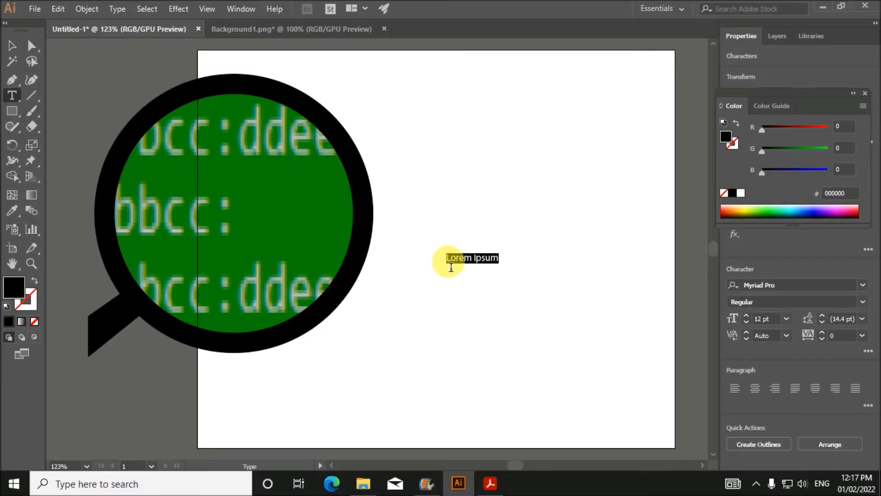
pyautogui.write('Malwa')
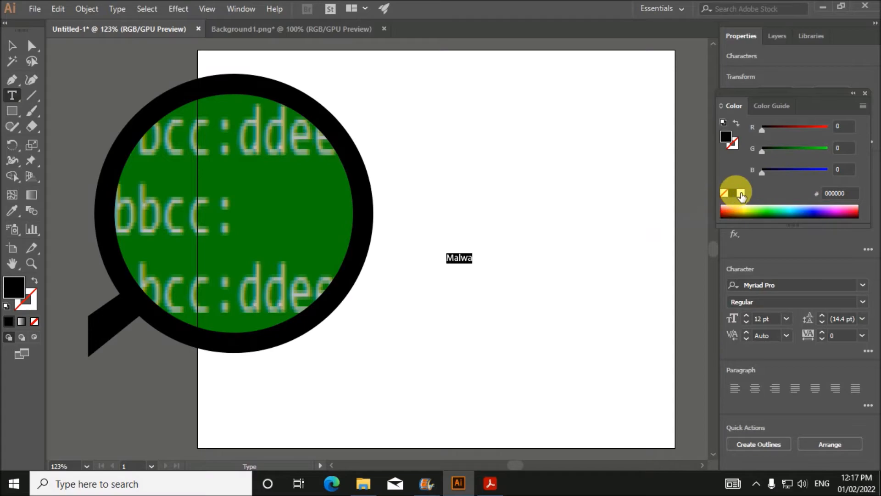
pyautogui.doubleClick(13, 289)
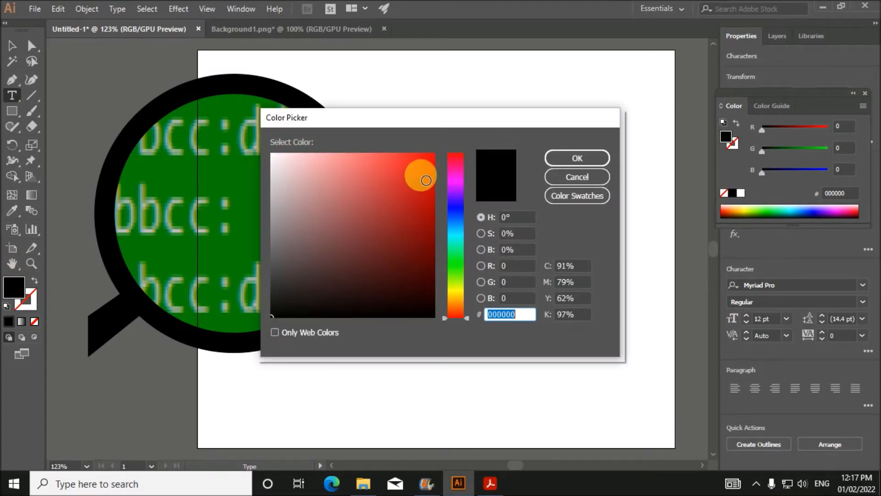
pyautogui.click(433, 156)
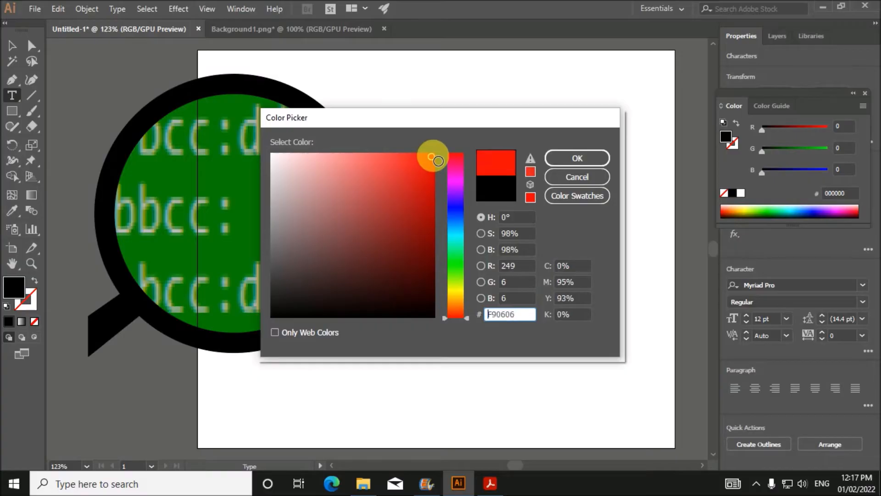
pyautogui.click(582, 156)
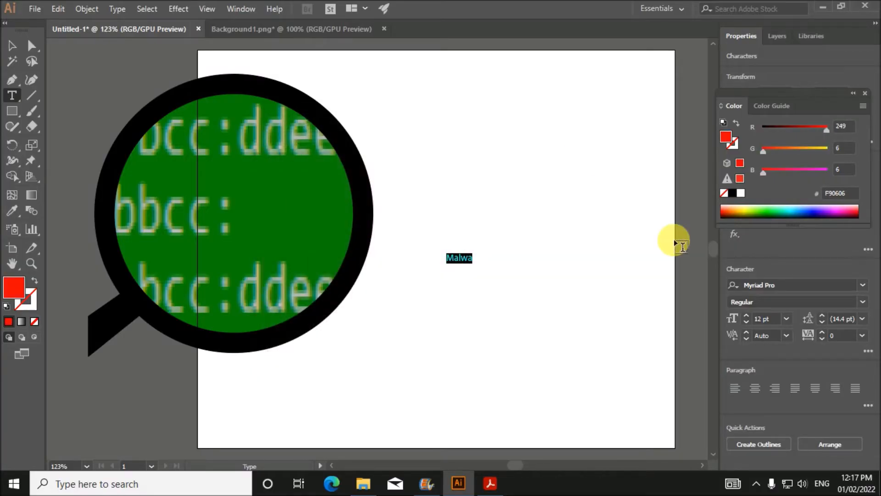
# - Enlarge the "Malwa" text to 58 pt
pyautogui.click(746, 315)
pyautogui.click(747, 315)
pyautogui.click(746, 315)
pyautogui.click(747, 314)
pyautogui.click(746, 315)
pyautogui.click(747, 315)
pyautogui.click(746, 315)
pyautogui.click(746, 315)
pyautogui.click(747, 315)
pyautogui.click(747, 315)
pyautogui.click(746, 315)
pyautogui.click(747, 314)
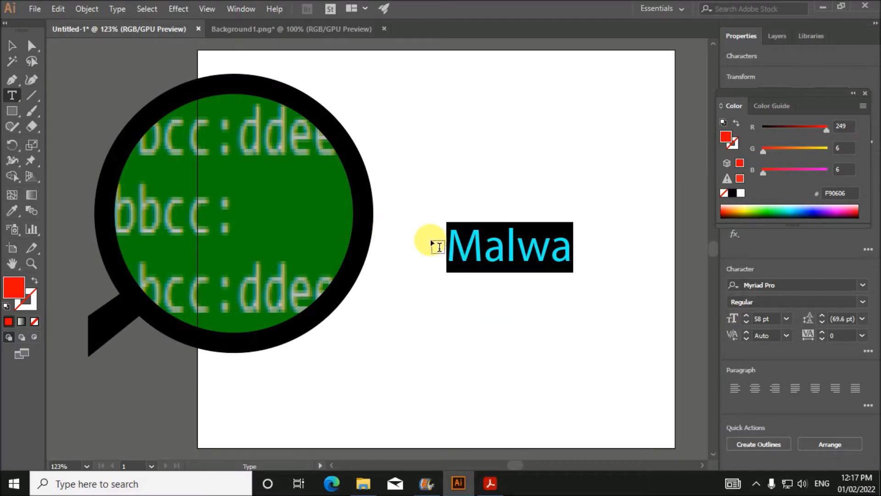
pyautogui.click(862, 303)
pyautogui.click(862, 303)
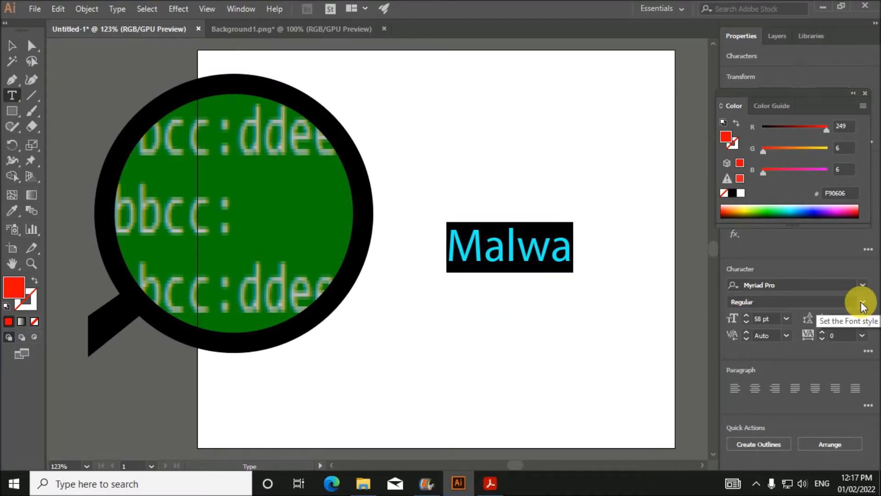
pyautogui.click(483, 312)
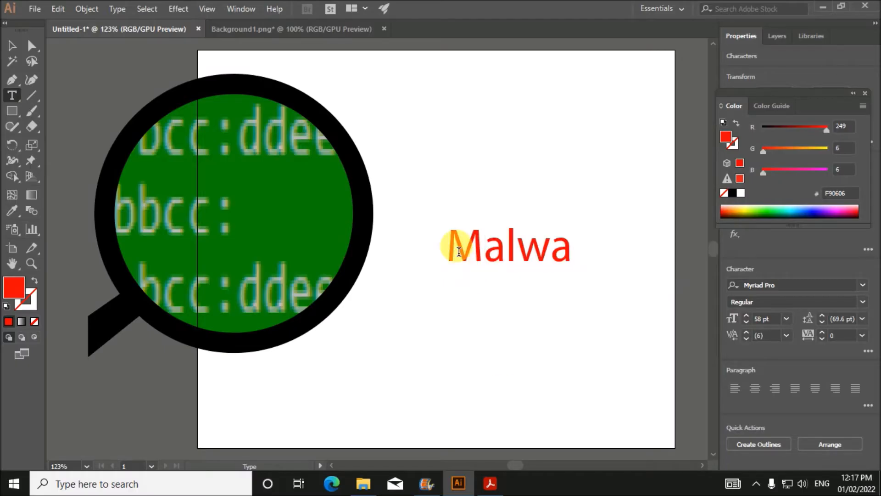
# - Move the "Malwa" text onto the green rectangle, right after the middle row's "bbcc:"
pyautogui.moveTo(453, 253); pyautogui.dragTo(580, 246)
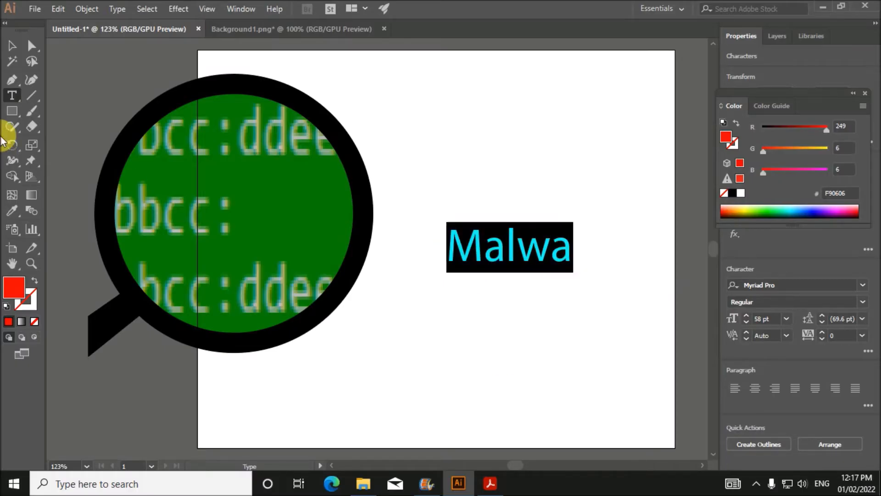
pyautogui.click(13, 45)
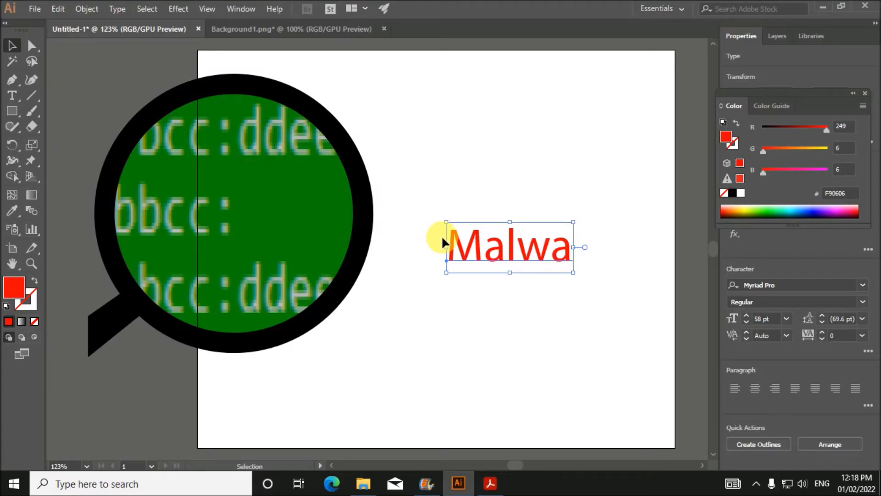
pyautogui.moveTo(463, 249); pyautogui.dragTo(272, 219)
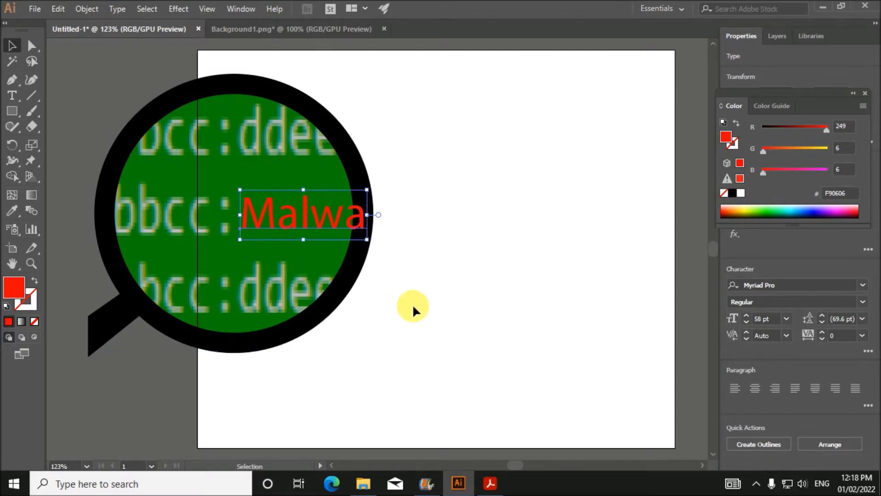
pyautogui.click(479, 270)
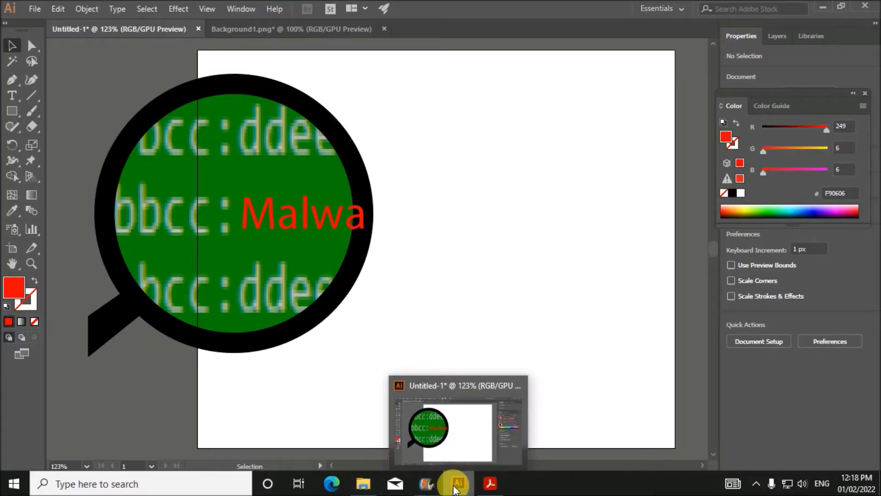
# - Bring the magnifying glass in front of the "Malwa" text, as in the exam paper's reference image, and nudge the text slightly left
pyautogui.click(498, 489)
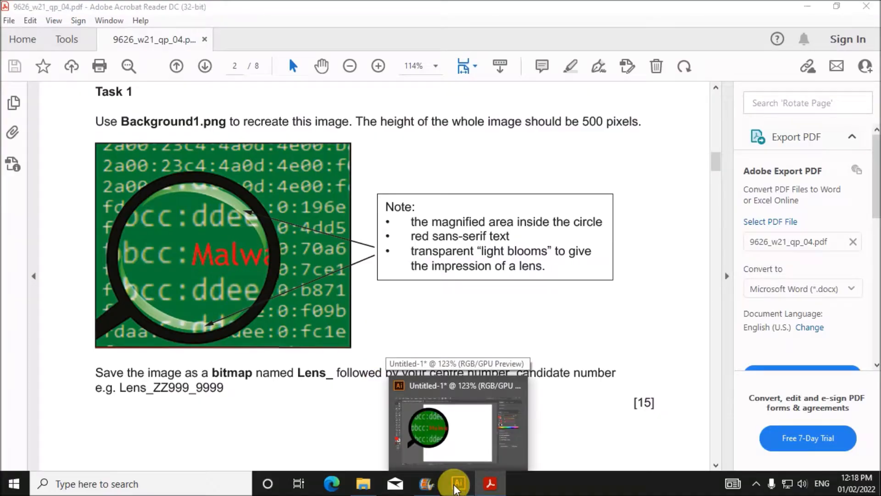
pyautogui.click(456, 486)
pyautogui.click(356, 237)
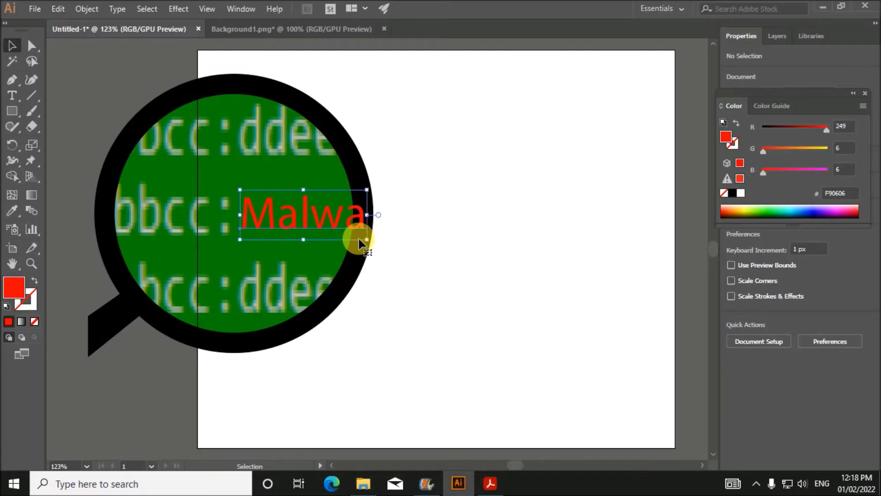
pyautogui.click(363, 174)
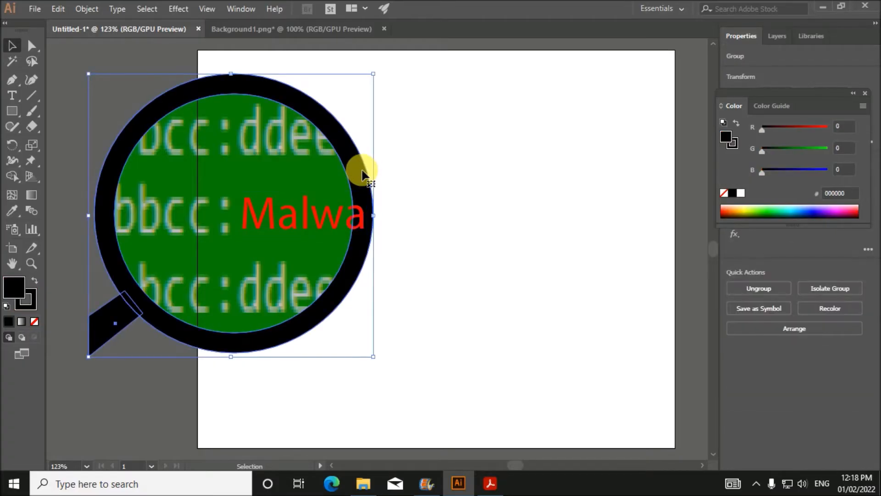
pyautogui.rightClick(363, 174)
pyautogui.moveTo(439, 310)
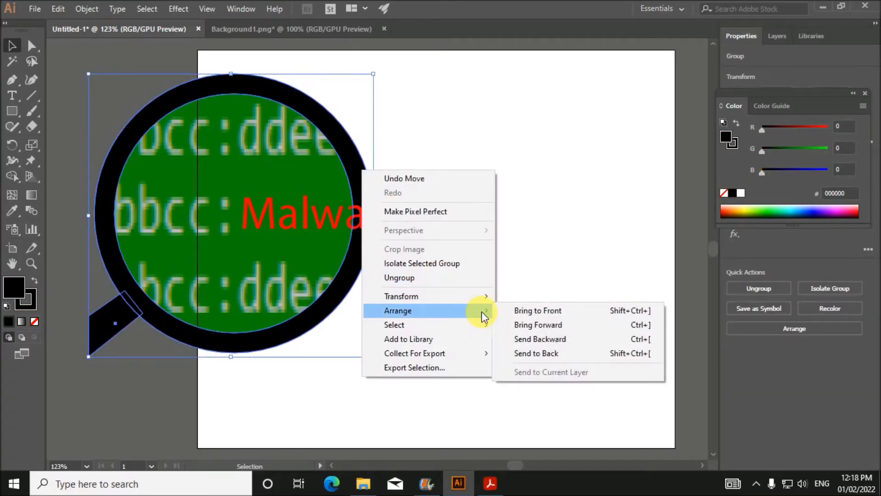
pyautogui.click(527, 312)
pyautogui.click(512, 272)
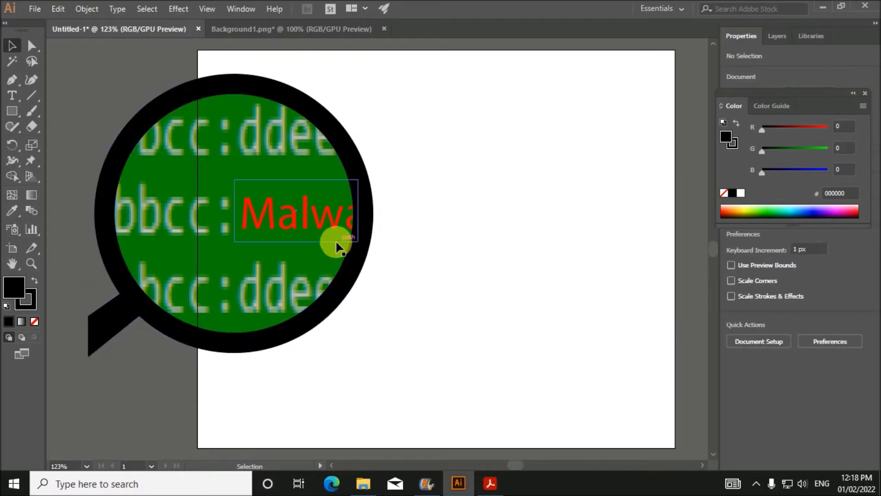
pyautogui.moveTo(307, 223); pyautogui.dragTo(302, 221)
pyautogui.click(482, 232)
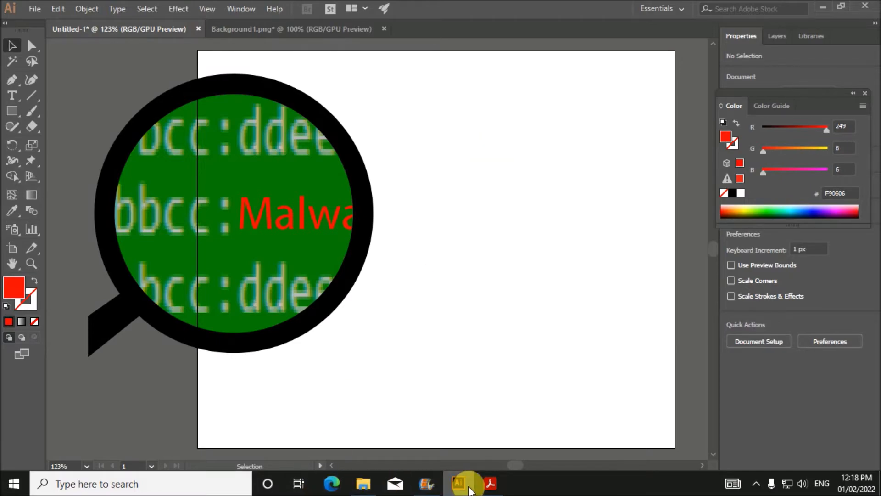
# - Check the light blooms in the exam paper's reference image and sample the lens's green background as the fill colour
pyautogui.click(488, 484)
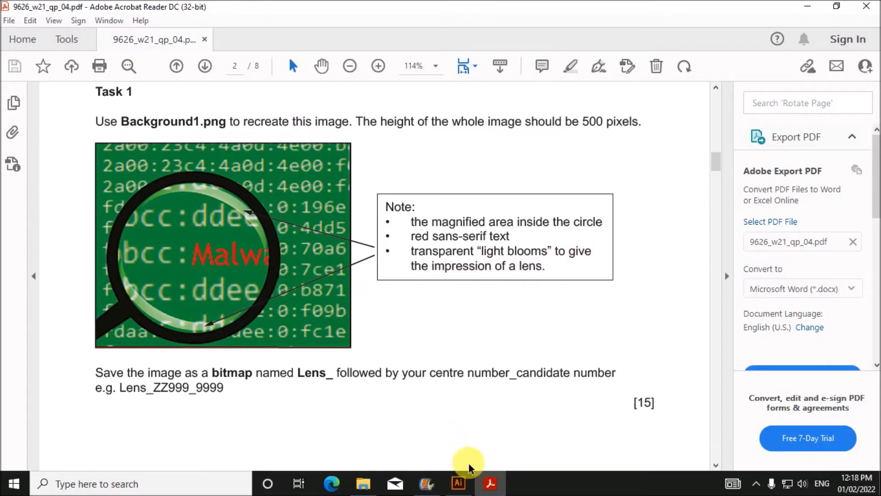
pyautogui.click(458, 481)
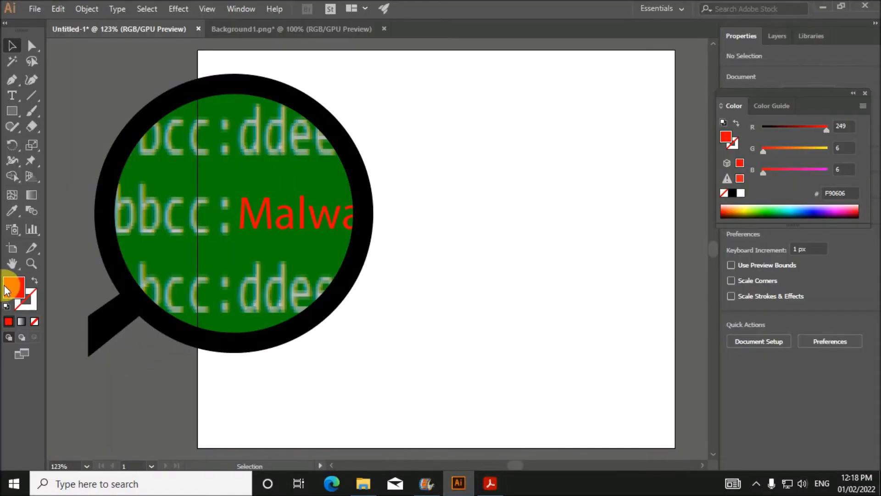
pyautogui.click(12, 211)
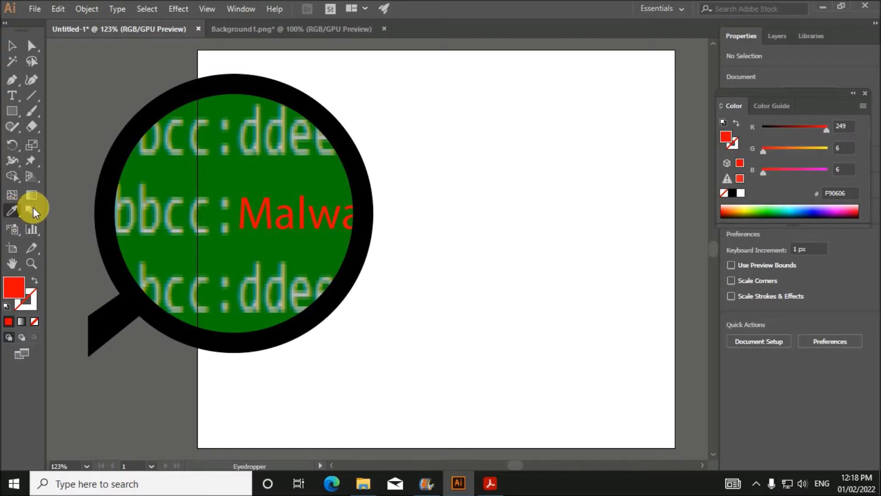
pyautogui.click(234, 187)
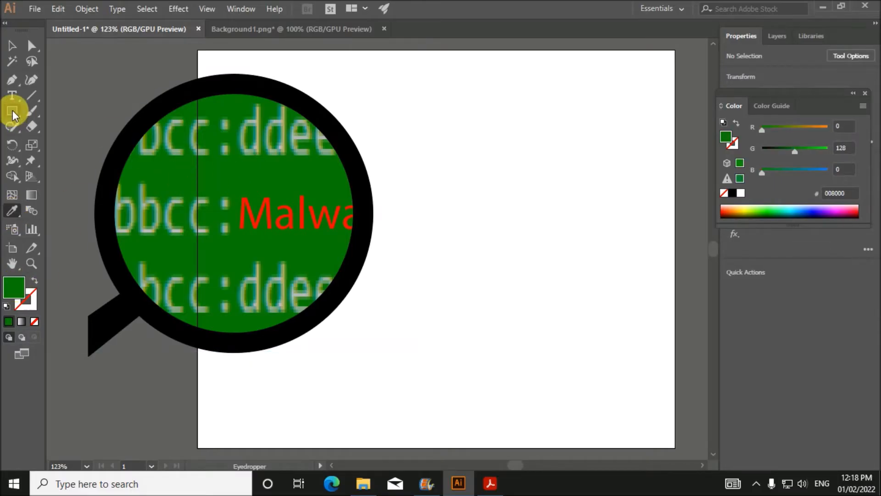
# - Draw a 300 by 300 px green circle and place it on the empty artboard area beside the magnifying glass
pyautogui.moveTo(11, 111); pyautogui.dragTo(63, 142)
pyautogui.click(536, 185)
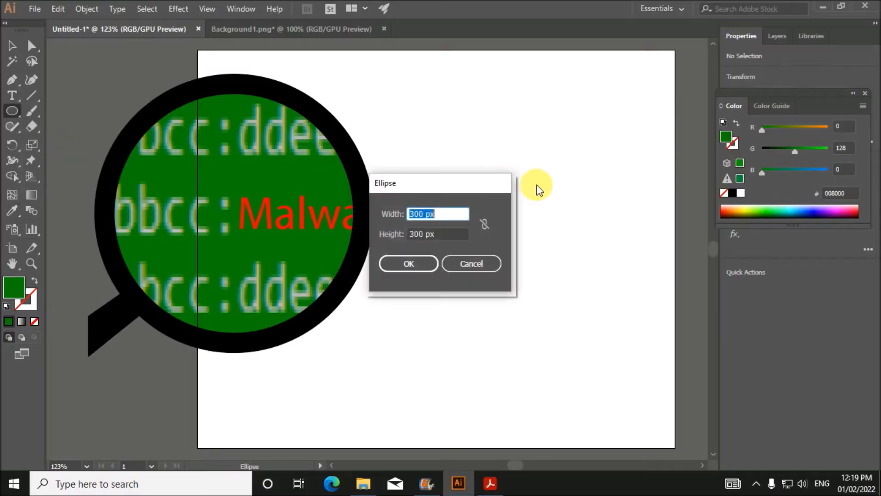
pyautogui.click(409, 262)
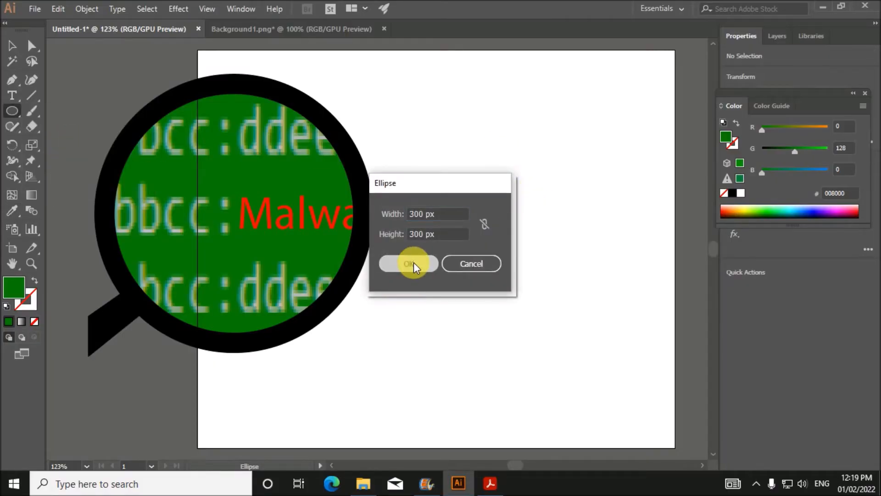
pyautogui.click(12, 46)
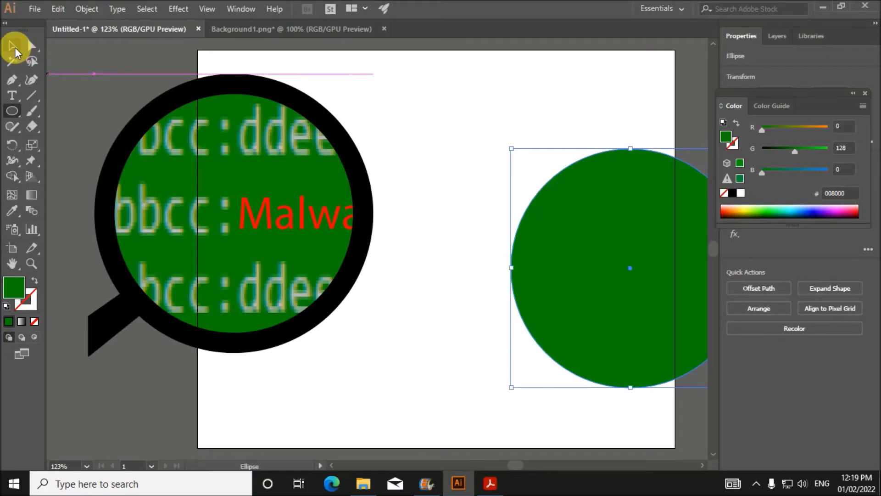
pyautogui.moveTo(628, 287); pyautogui.dragTo(522, 257)
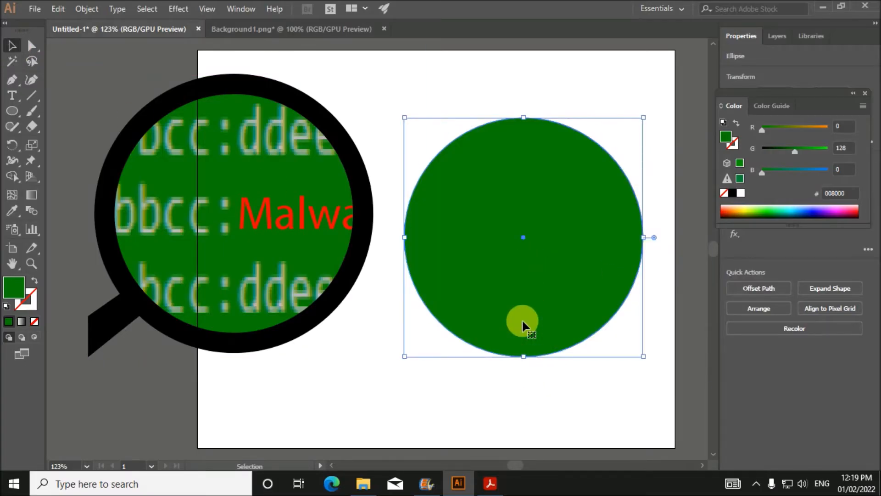
# - Duplicate the green circle slightly down and to the left, and subtract the copy from the original to leave a thin crescent
pyautogui.moveTo(522, 320)
pyautogui.mouseDown()
pyautogui.moveTo(514, 338)
pyautogui.moveTo(487, 335)
pyautogui.moveTo(448, 365)
pyautogui.moveTo(525, 312)
pyautogui.mouseUp()
pyautogui.click(563, 423)
pyautogui.click(593, 412)
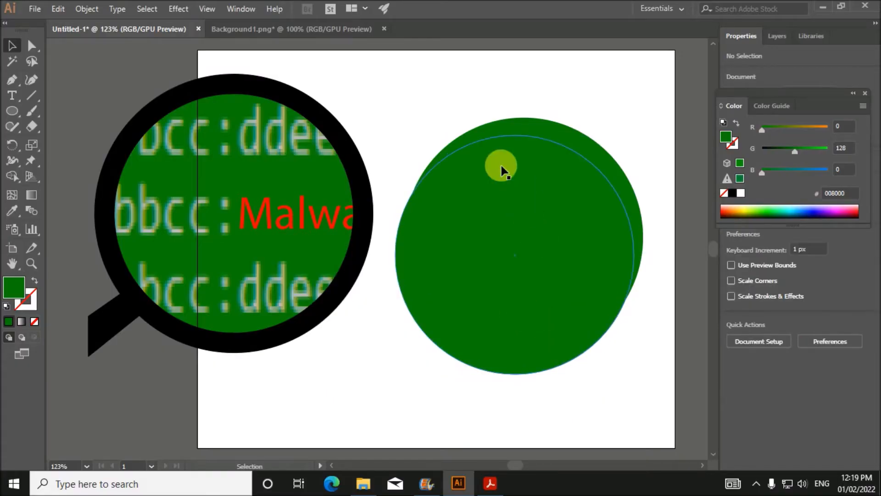
pyautogui.moveTo(443, 101); pyautogui.dragTo(648, 395)
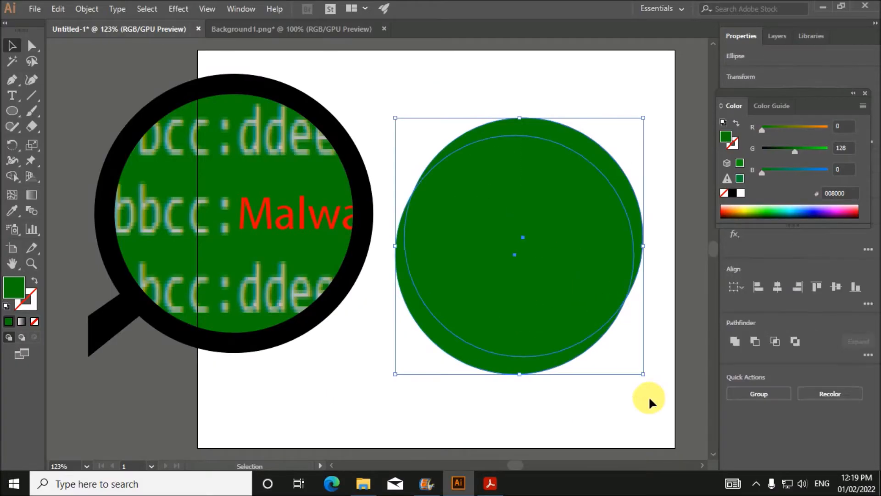
pyautogui.click(759, 341)
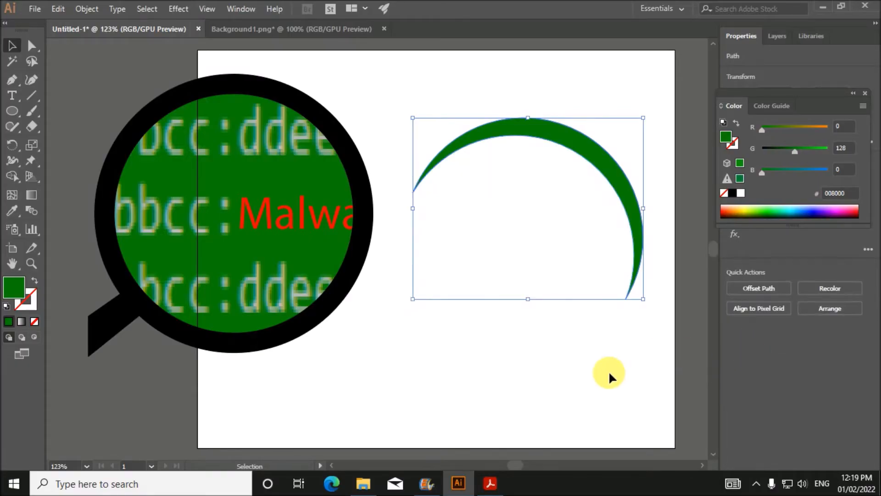
# - Move the crescent lower on the artboard and reduce its opacity to 43%
pyautogui.moveTo(589, 156); pyautogui.dragTo(556, 228)
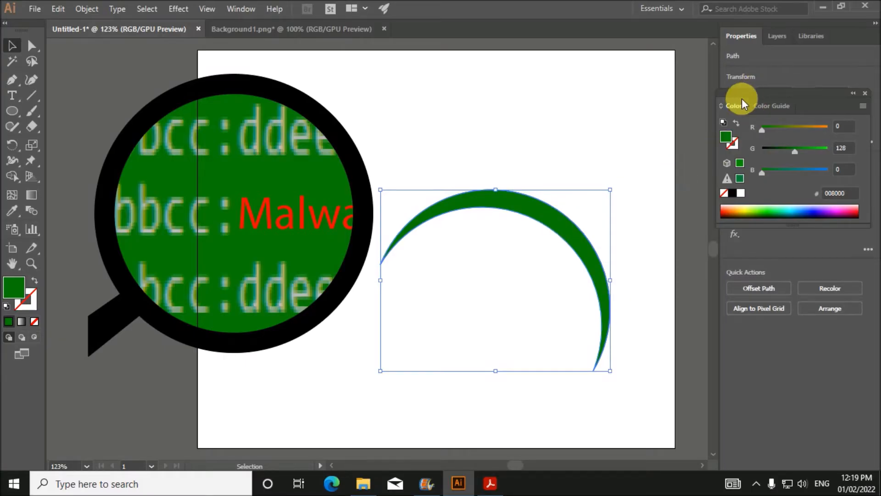
pyautogui.moveTo(795, 89); pyautogui.dragTo(808, 269)
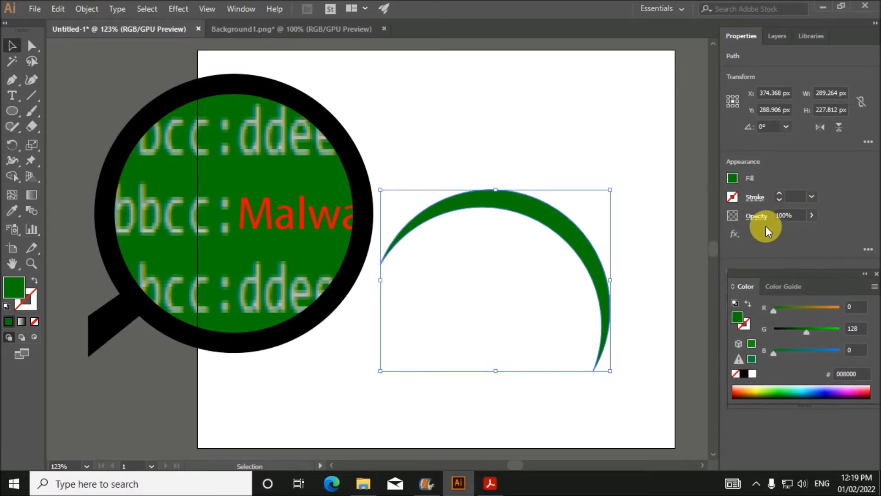
pyautogui.click(757, 217)
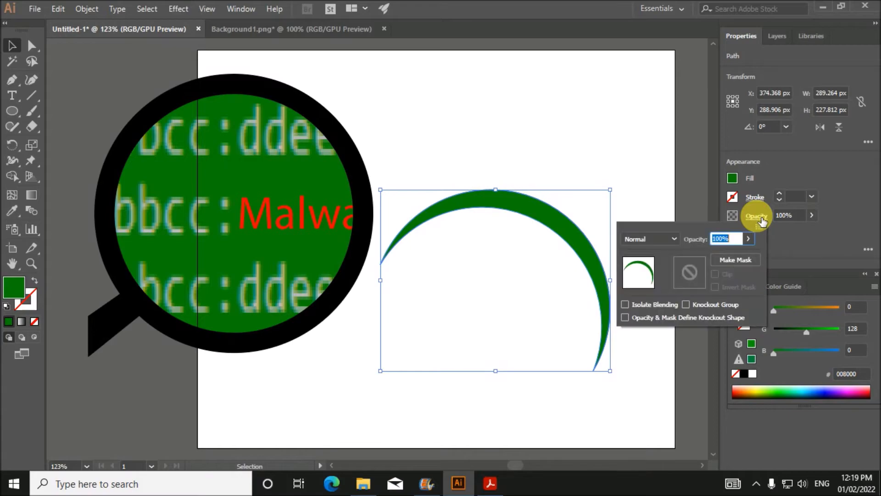
pyautogui.click(812, 216)
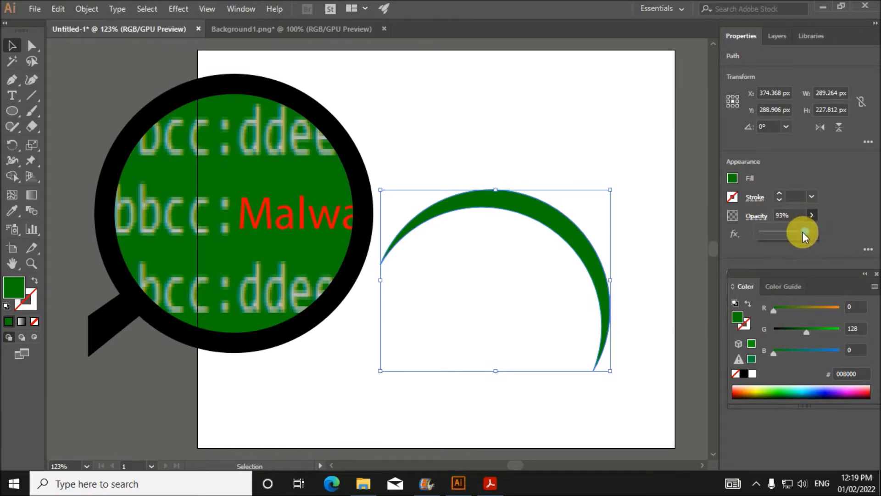
pyautogui.moveTo(779, 232); pyautogui.dragTo(778, 232)
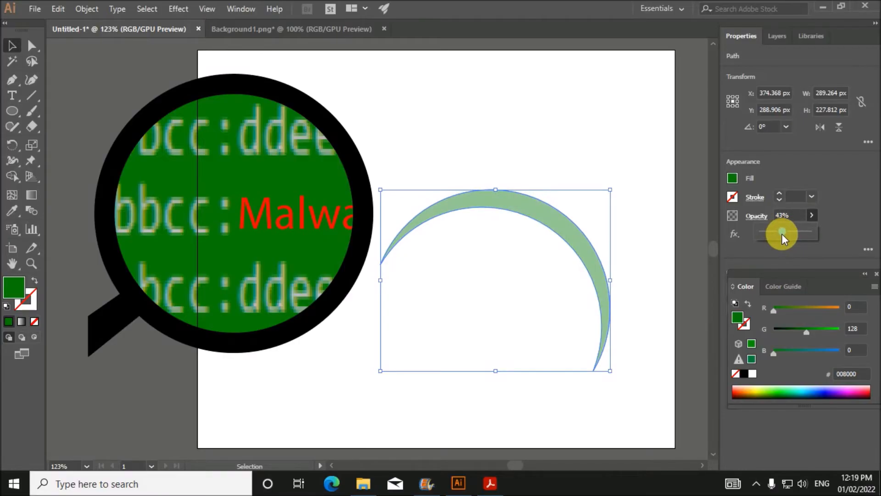
pyautogui.click(839, 208)
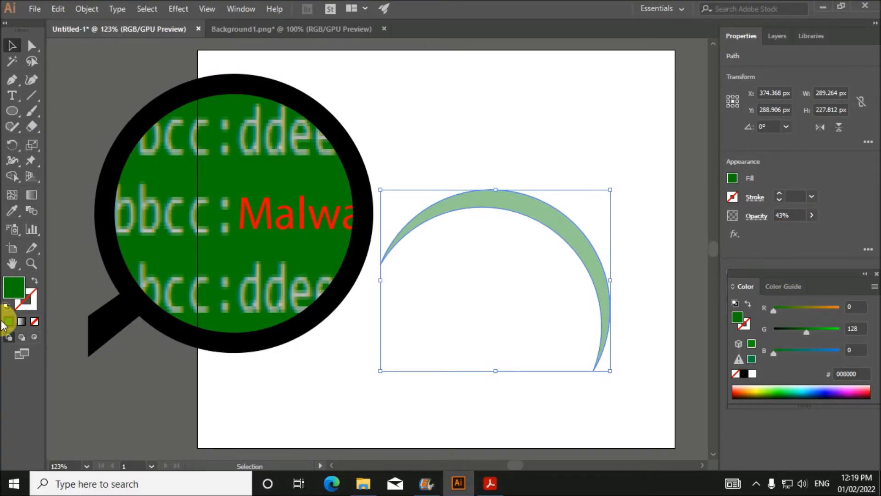
# - Fill the crescent with a linear gradient from white to green 39B54A
pyautogui.click(20, 322)
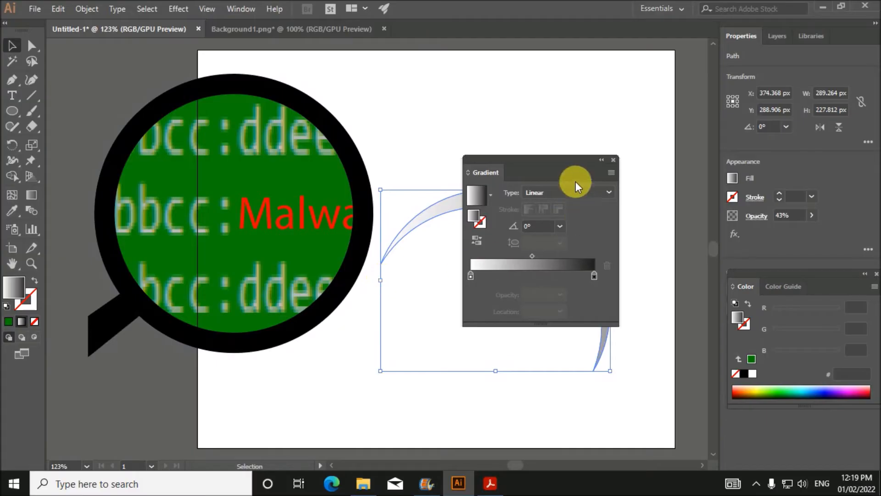
pyautogui.moveTo(559, 158); pyautogui.dragTo(579, 108)
pyautogui.doubleClick(612, 227)
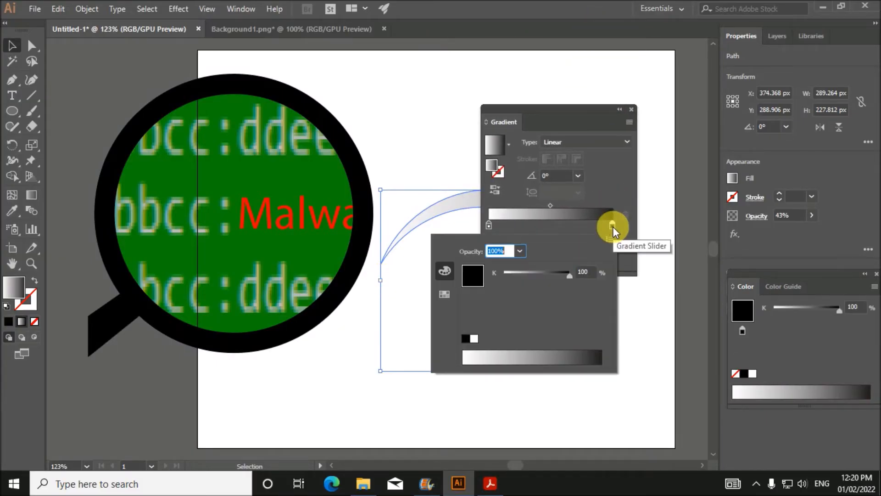
pyautogui.click(445, 294)
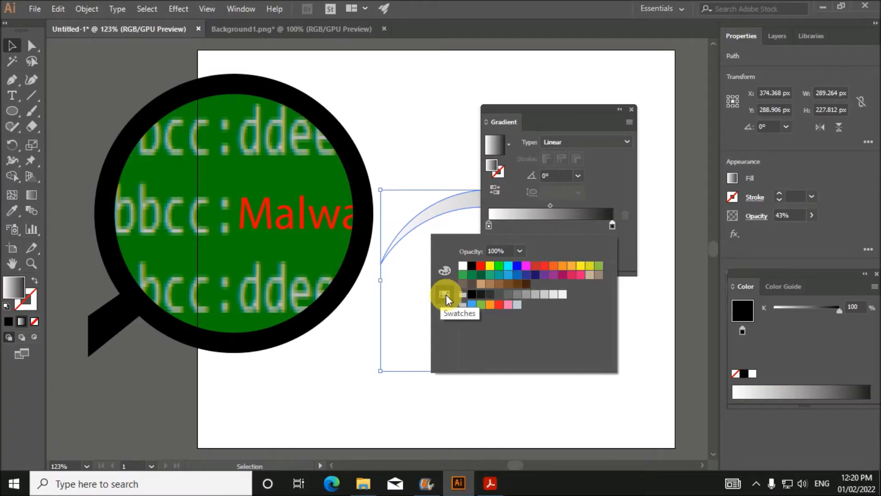
pyautogui.click(469, 279)
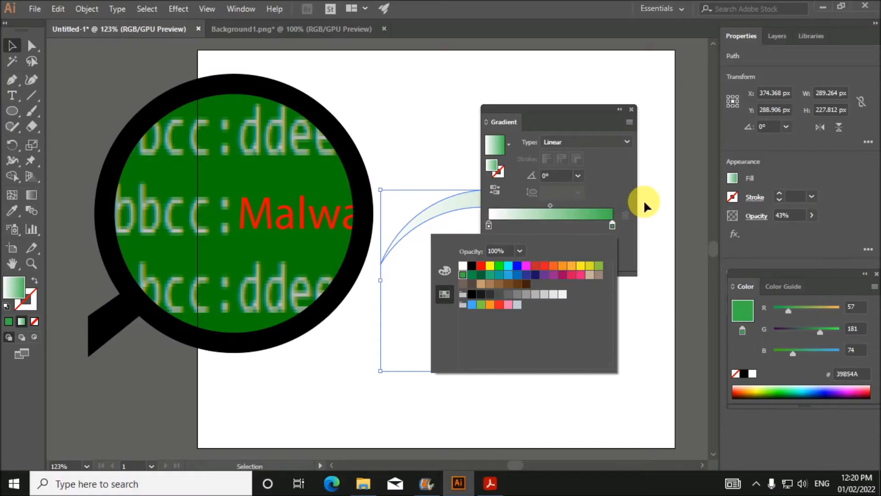
pyautogui.click(632, 243)
pyautogui.moveTo(568, 111); pyautogui.dragTo(497, 311)
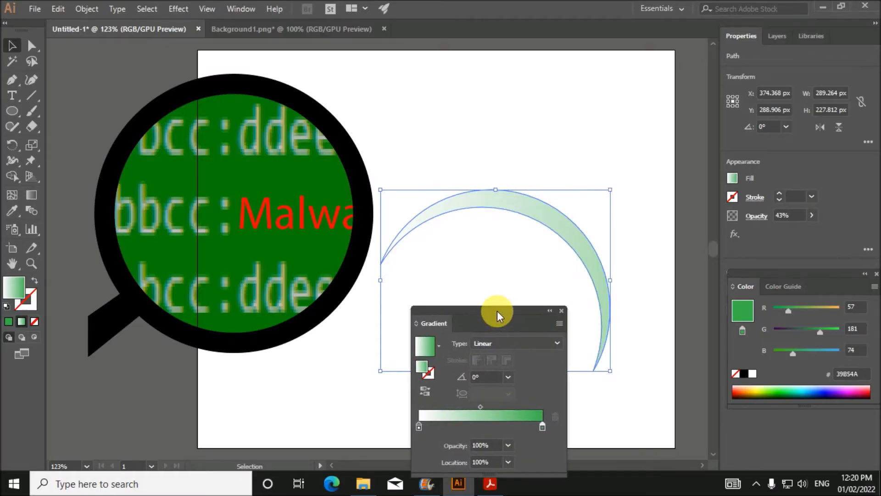
pyautogui.click(571, 159)
pyautogui.click(556, 221)
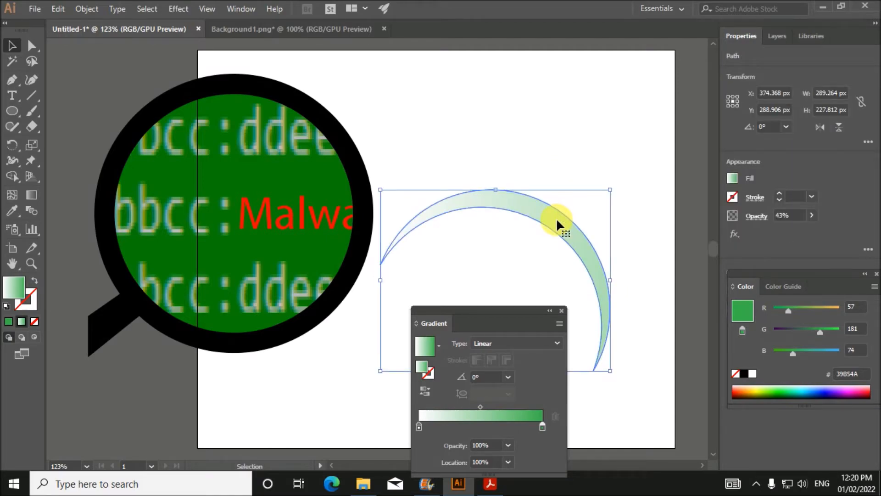
# - Leave a copy of the gradient crescent on the empty artboard area and place the other along the lens's upper inner edge
pyautogui.moveTo(556, 217); pyautogui.dragTo(576, 126)
pyautogui.moveTo(557, 227); pyautogui.dragTo(303, 141)
pyautogui.click(463, 212)
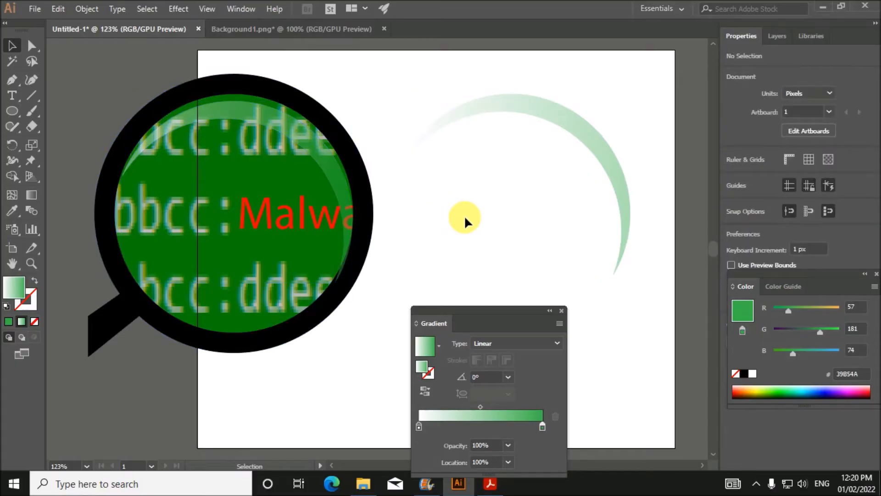
pyautogui.moveTo(319, 156); pyautogui.dragTo(321, 154)
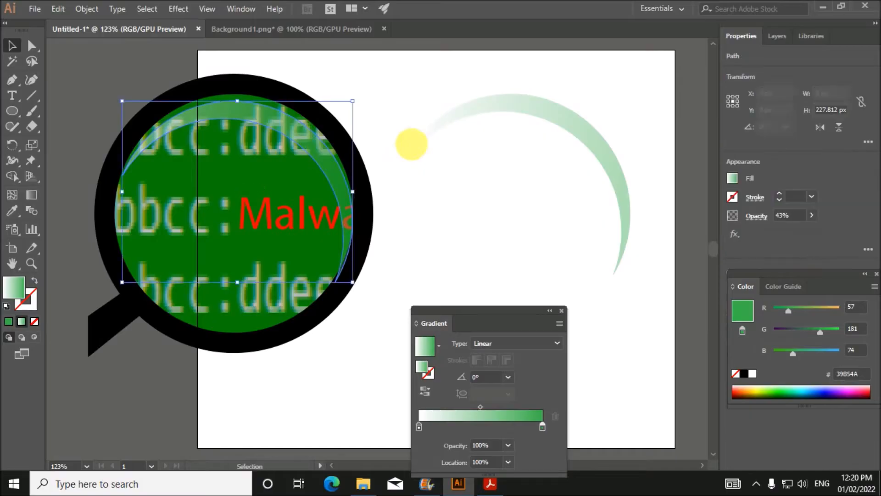
pyautogui.click(429, 160)
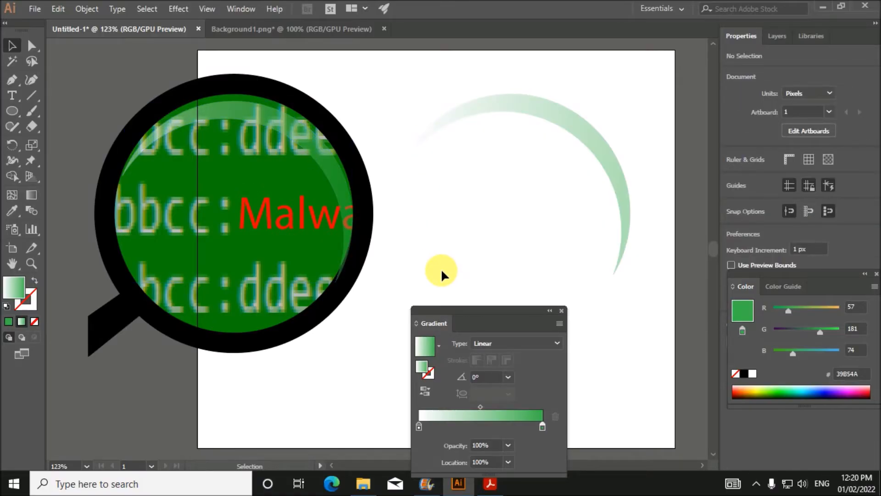
# - Bring the crescent inside the lens forward one level in the stacking order
pyautogui.rightClick(339, 193)
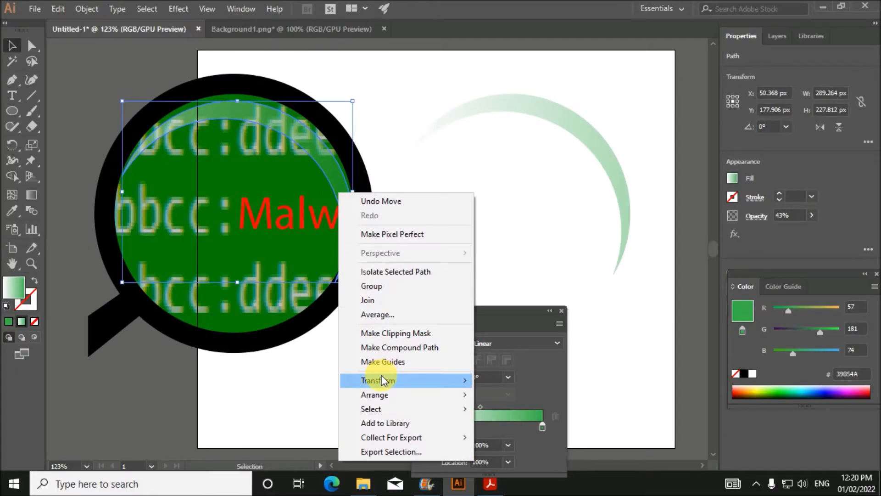
pyautogui.moveTo(384, 380)
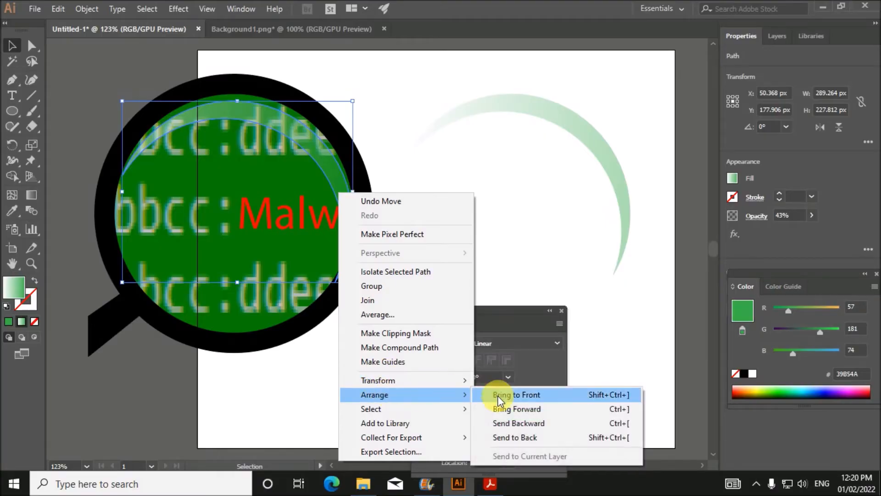
pyautogui.click(519, 409)
pyautogui.click(541, 237)
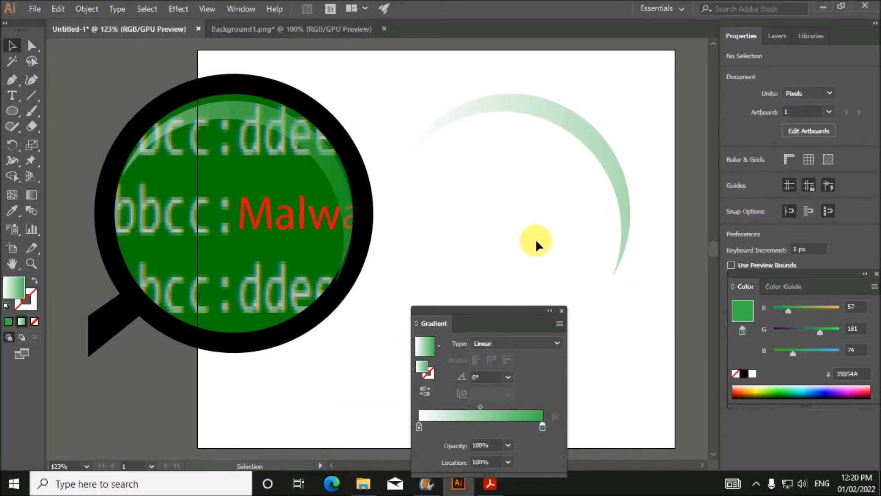
# - Compare with the exam paper's reference image and bring the "Malwa" text forward one level
pyautogui.click(494, 483)
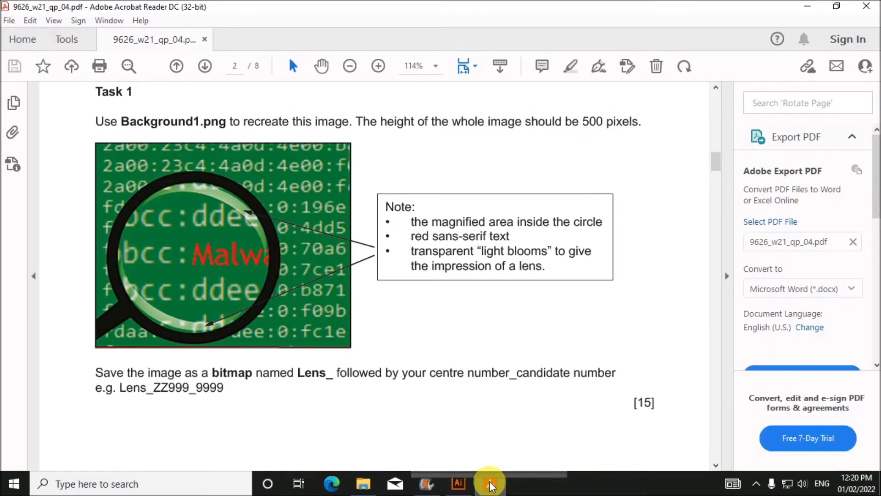
pyautogui.click(458, 483)
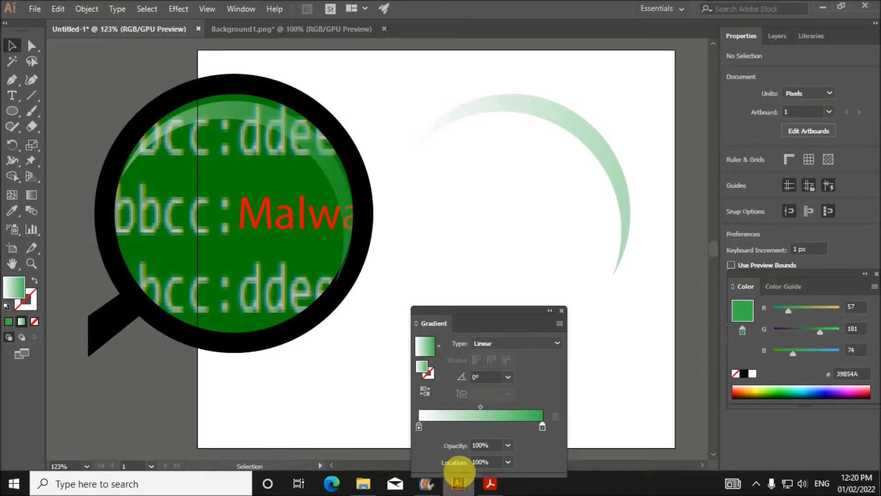
pyautogui.rightClick(321, 216)
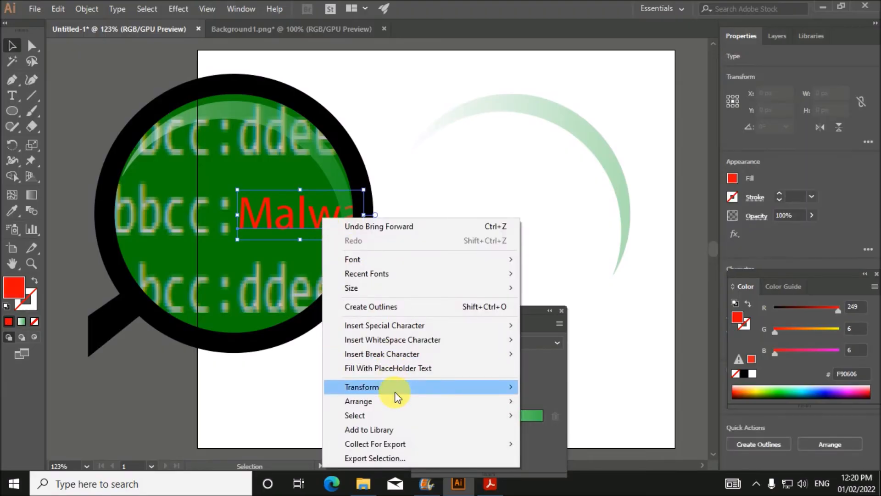
pyautogui.moveTo(394, 401)
pyautogui.click(555, 415)
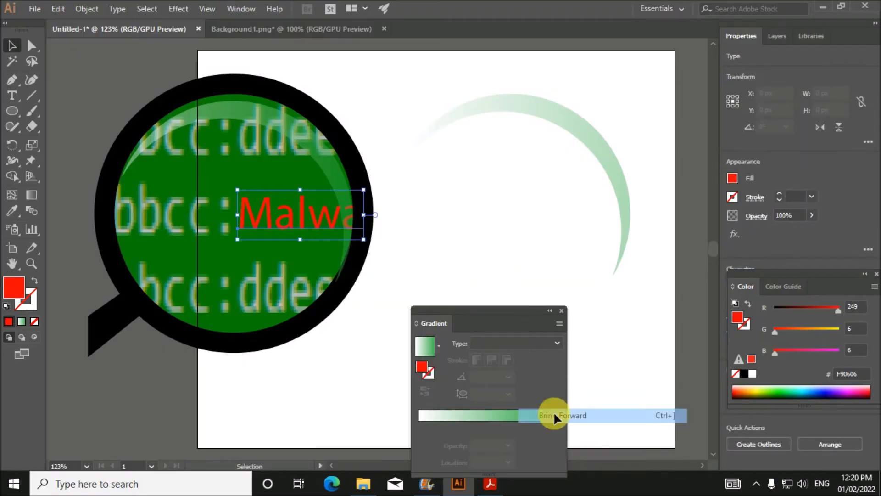
pyautogui.click(531, 270)
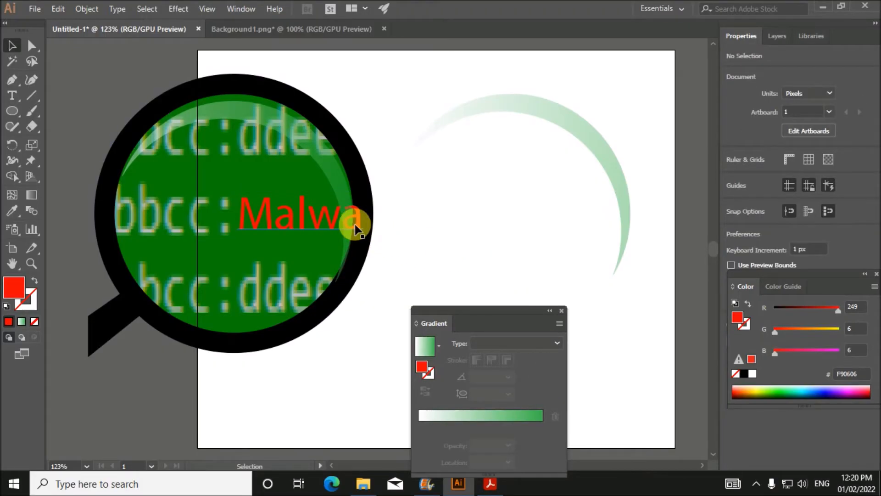
# - Bring the magnifying-glass frame to the front of the stacking order and fine-tune the position of the crescent at the lens's upper edge
pyautogui.rightClick(361, 206)
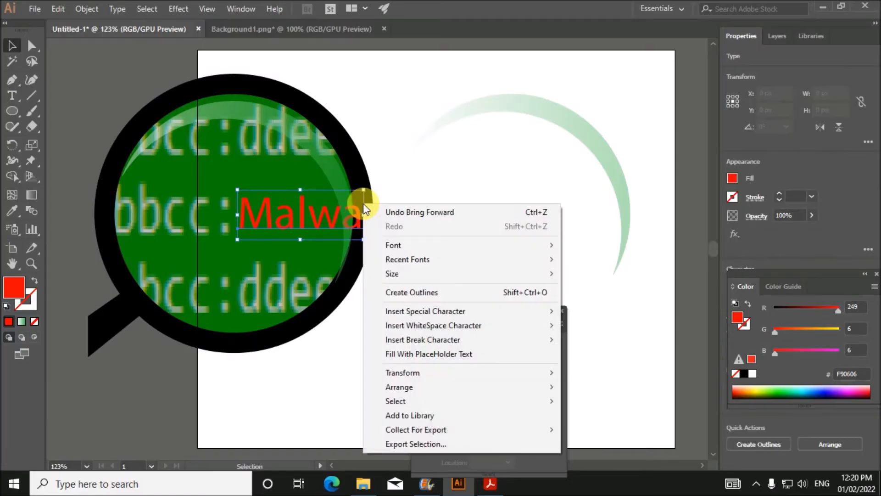
pyautogui.click(356, 161)
pyautogui.rightClick(356, 162)
pyautogui.moveTo(427, 311)
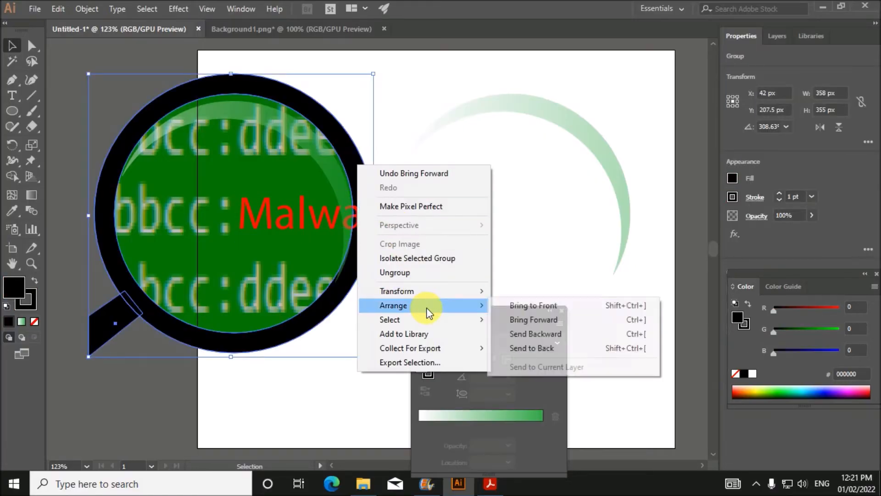
pyautogui.click(515, 305)
pyautogui.click(532, 213)
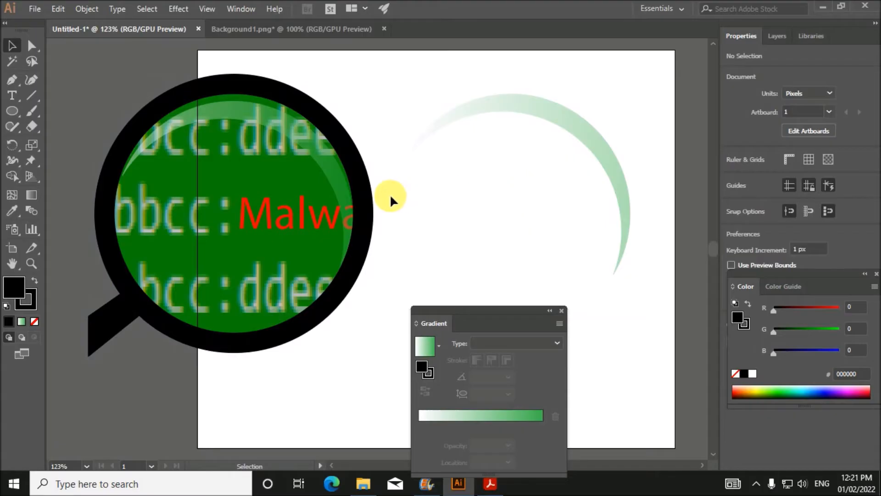
pyautogui.moveTo(338, 189); pyautogui.dragTo(337, 185)
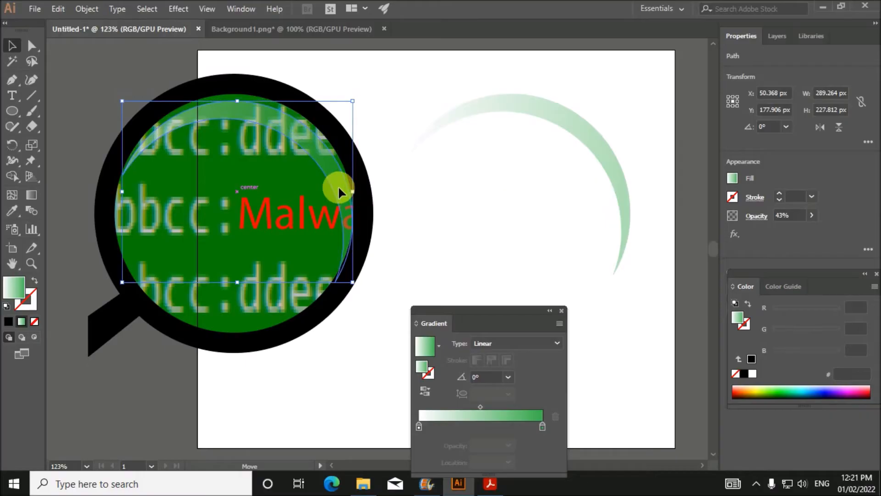
pyautogui.click(449, 209)
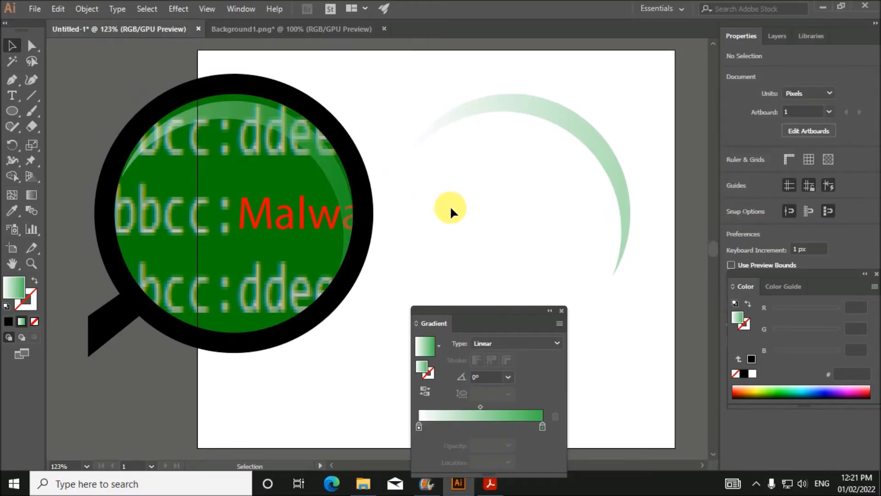
# - Rotate the spare gradient crescent by about 153.5° and place it along the lens's lower inner edge
pyautogui.click(562, 123)
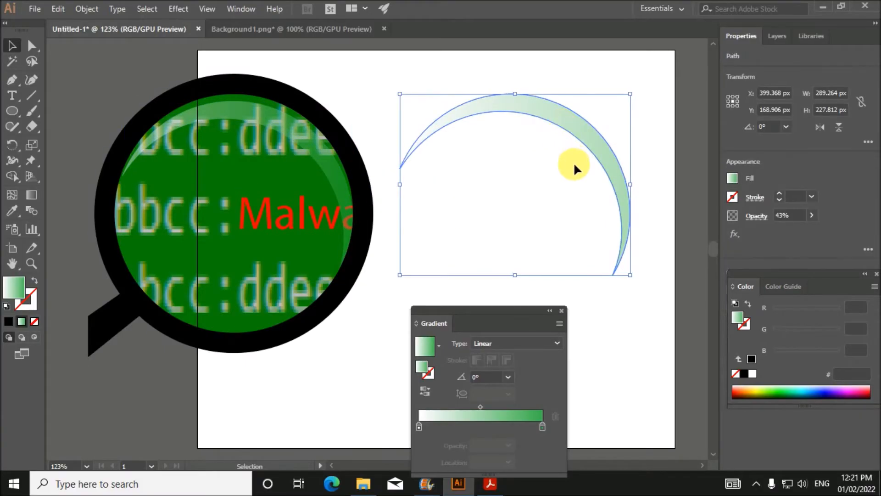
pyautogui.moveTo(634, 281); pyautogui.dragTo(500, 154)
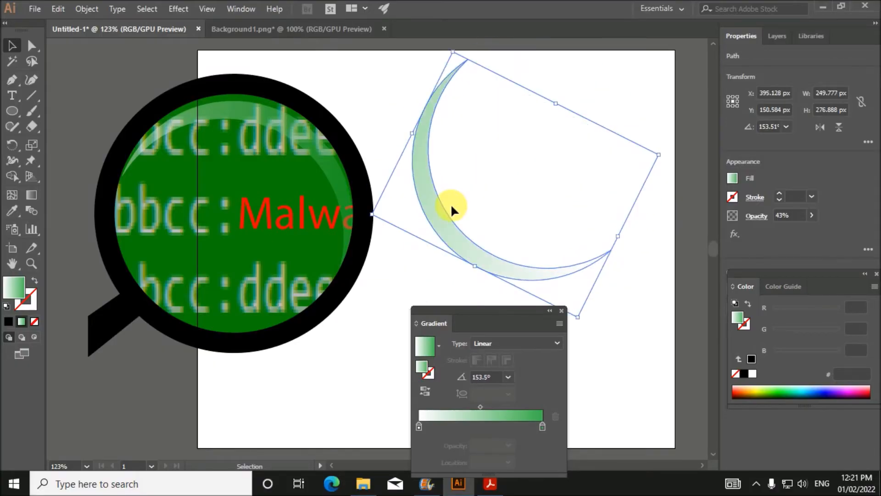
pyautogui.moveTo(446, 215); pyautogui.dragTo(151, 266)
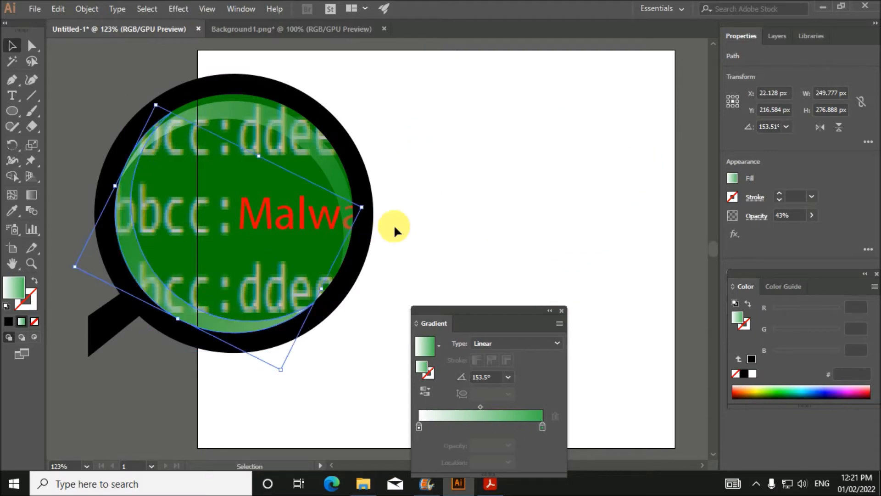
pyautogui.click(485, 243)
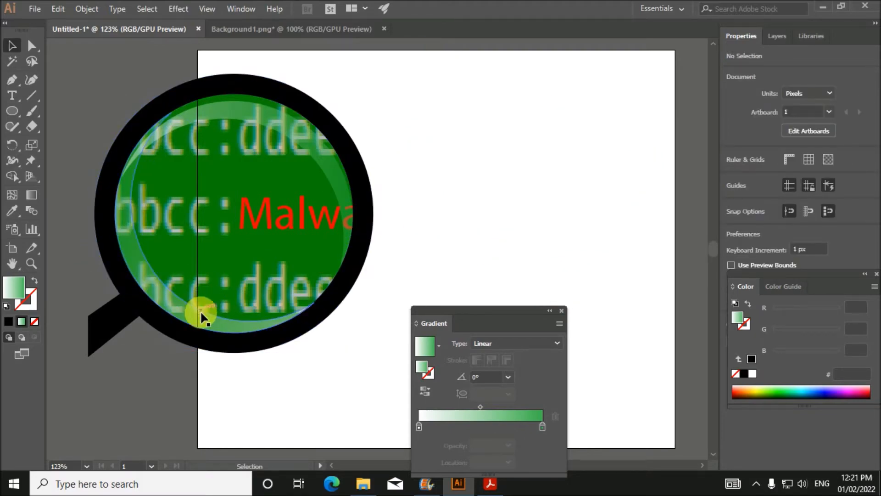
pyautogui.moveTo(202, 315); pyautogui.dragTo(203, 309)
pyautogui.click(476, 238)
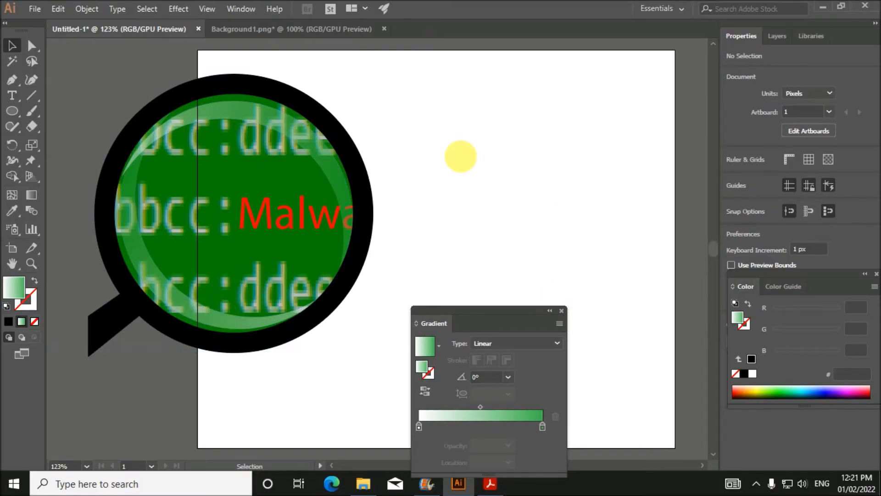
# - Bring the "Malwa" text to the front of the stack, with the magnifying-glass frame brought to the front above it
pyautogui.click(331, 224)
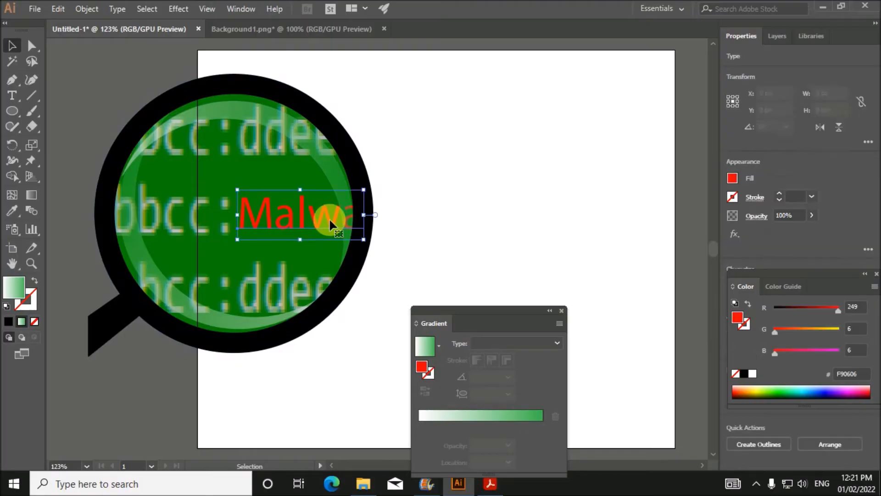
pyautogui.rightClick(330, 219)
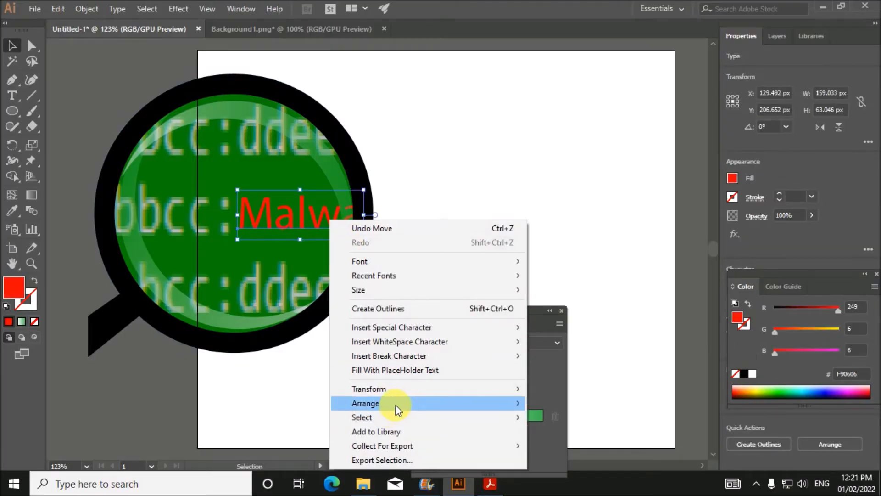
pyautogui.moveTo(462, 403)
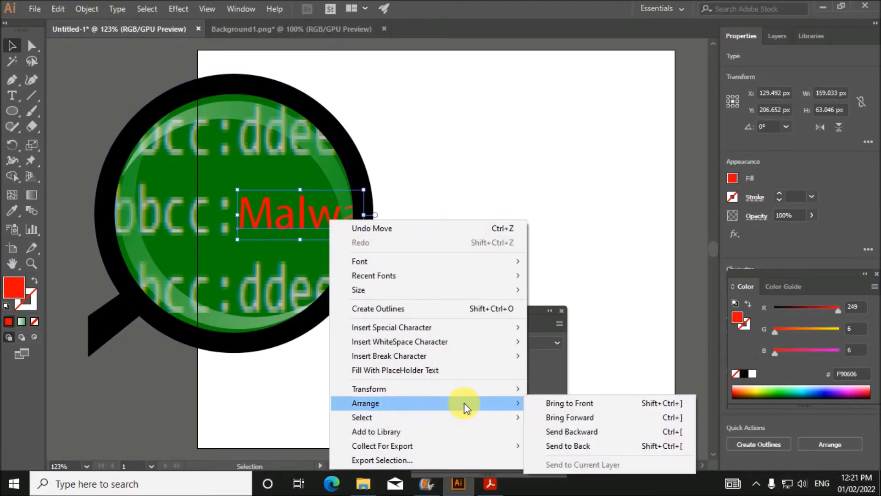
pyautogui.click(562, 416)
pyautogui.rightClick(352, 278)
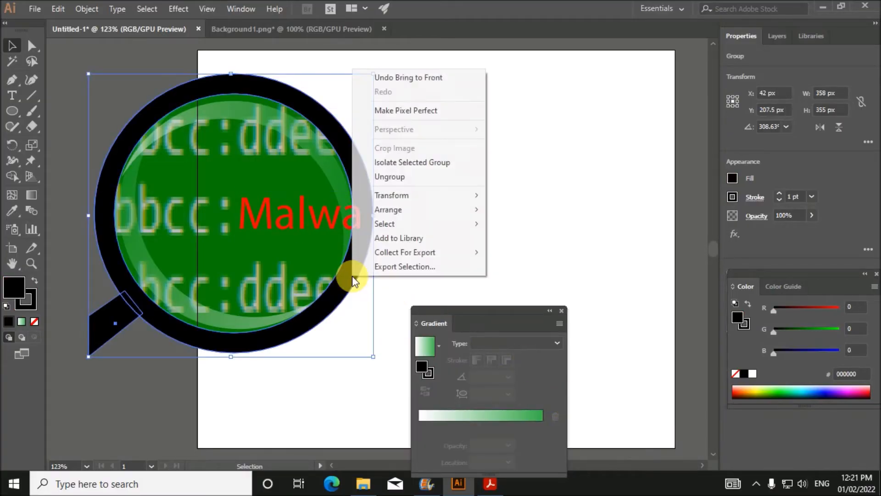
pyautogui.moveTo(398, 210)
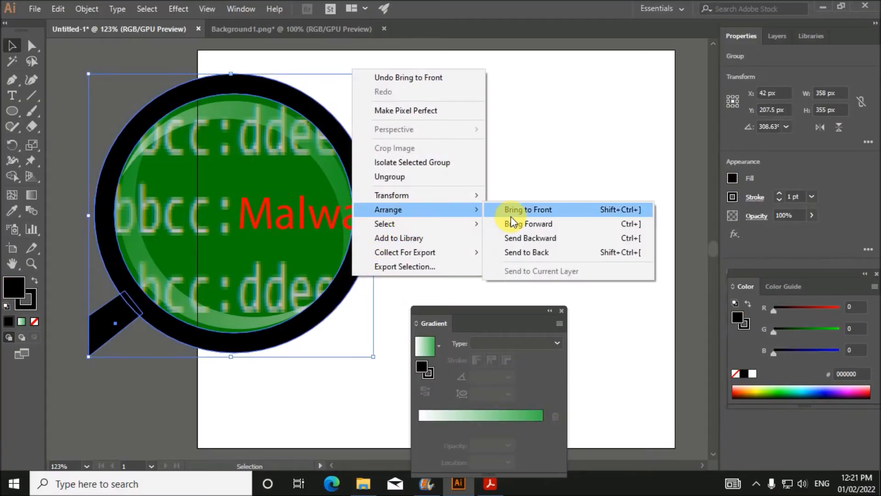
pyautogui.click(538, 210)
pyautogui.click(591, 284)
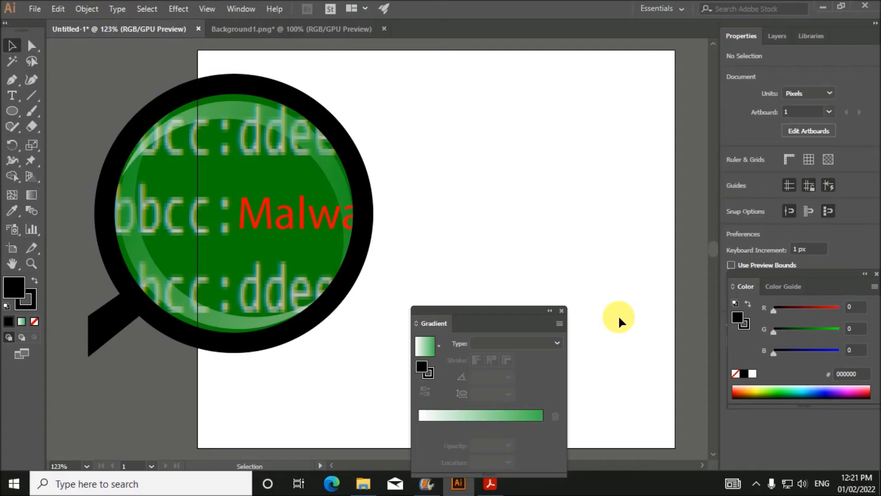
# - Check the exam paper's reference and give the upper crescent a green-white-green linear gradient, with white midway and green 39B54A at 1.79%
pyautogui.click(490, 482)
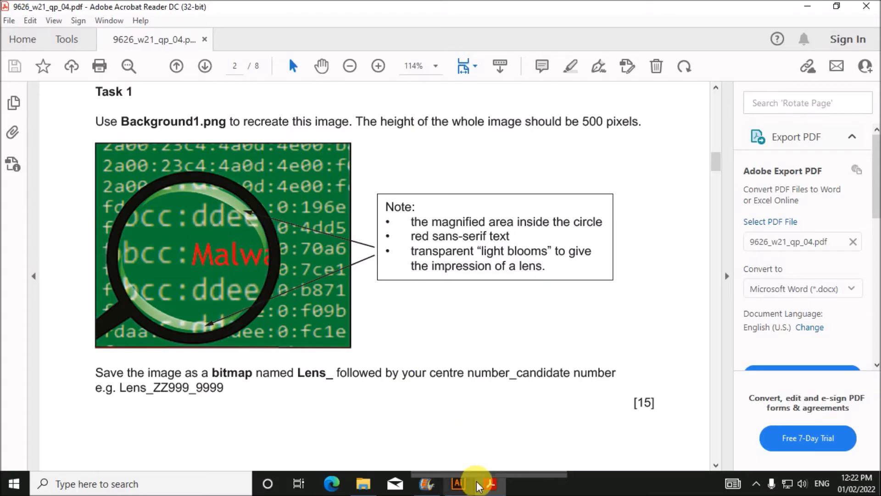
pyautogui.click(488, 482)
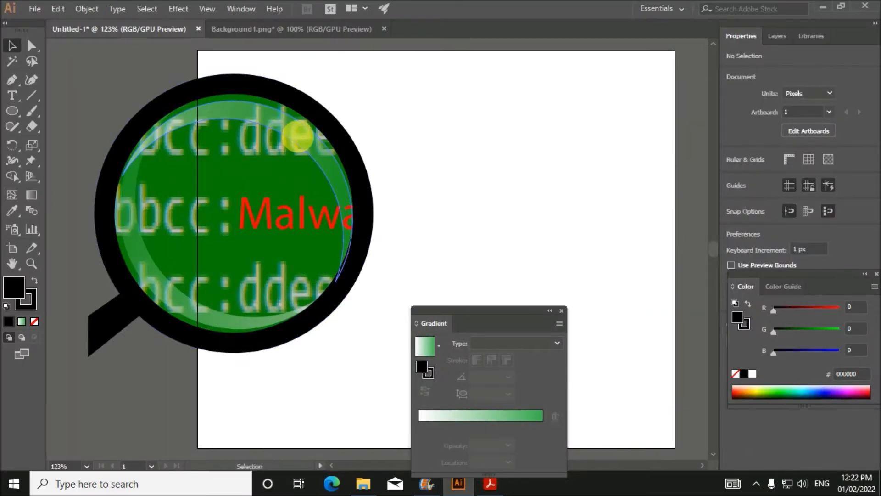
pyautogui.click(298, 136)
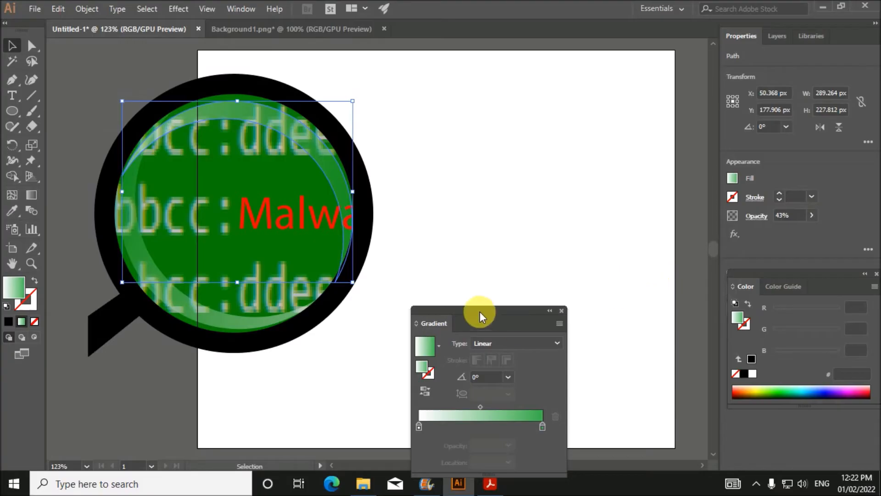
pyautogui.moveTo(480, 310); pyautogui.dragTo(484, 230)
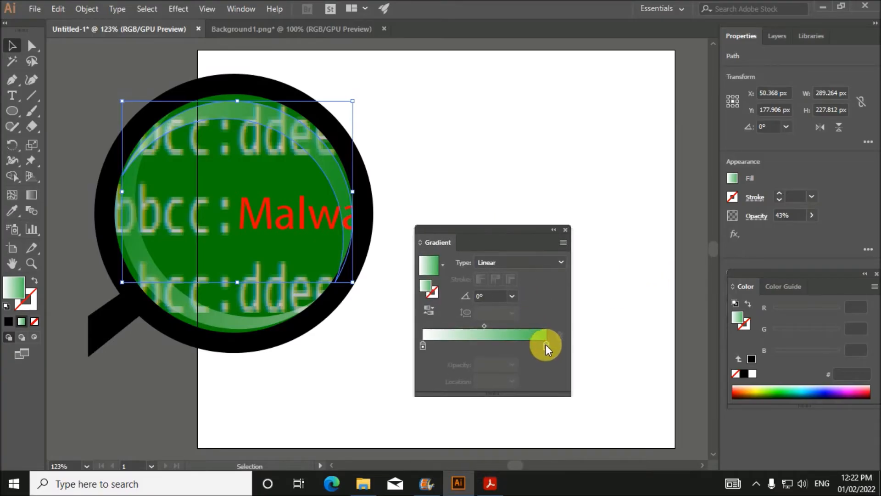
pyautogui.moveTo(546, 344)
pyautogui.mouseDown()
pyautogui.moveTo(481, 348)
pyautogui.moveTo(549, 355)
pyautogui.mouseUp()
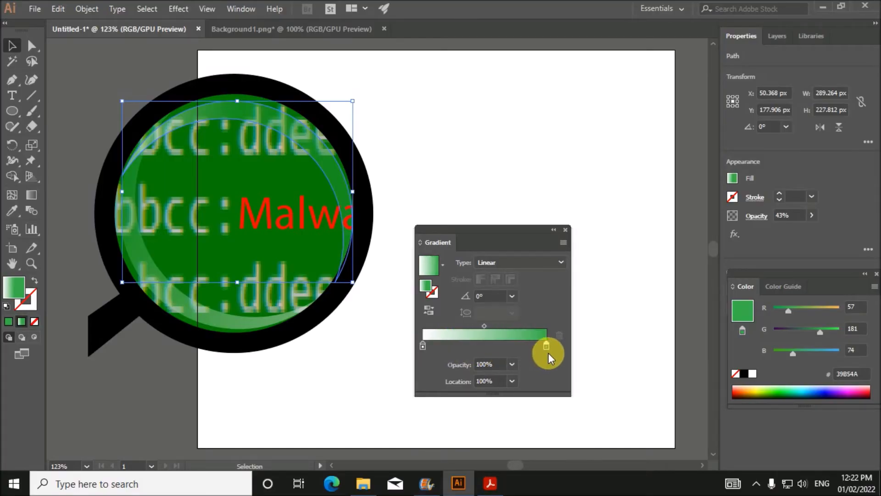
pyautogui.moveTo(422, 347); pyautogui.dragTo(484, 348)
pyautogui.click(425, 346)
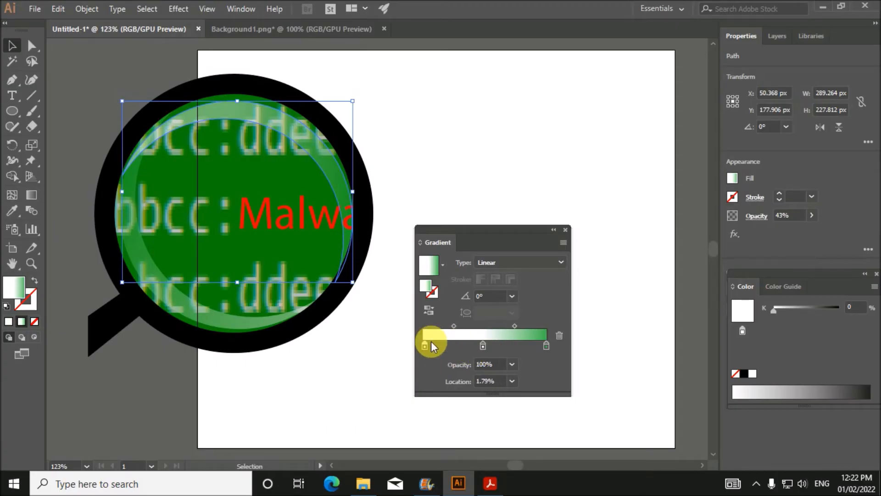
pyautogui.doubleClick(424, 346)
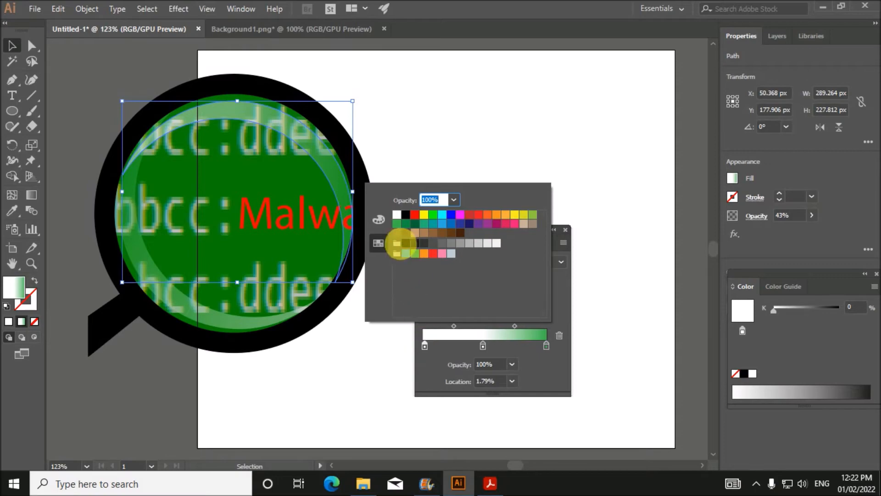
pyautogui.click(397, 223)
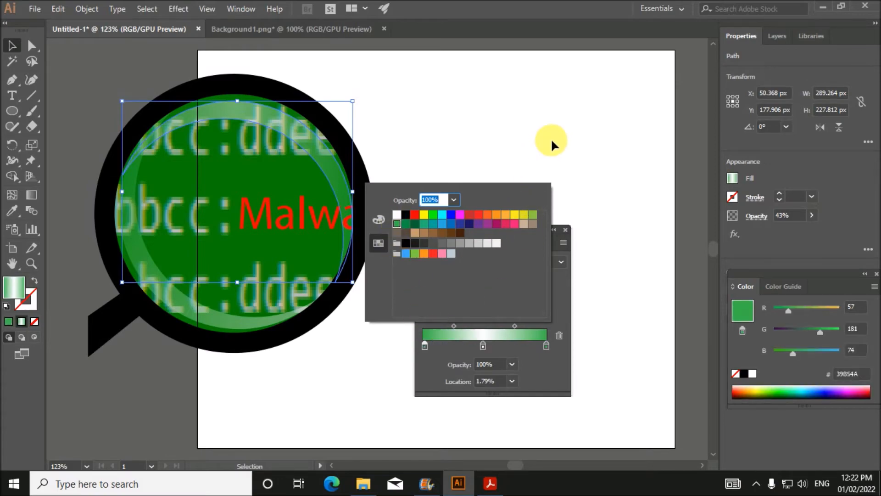
pyautogui.click(564, 299)
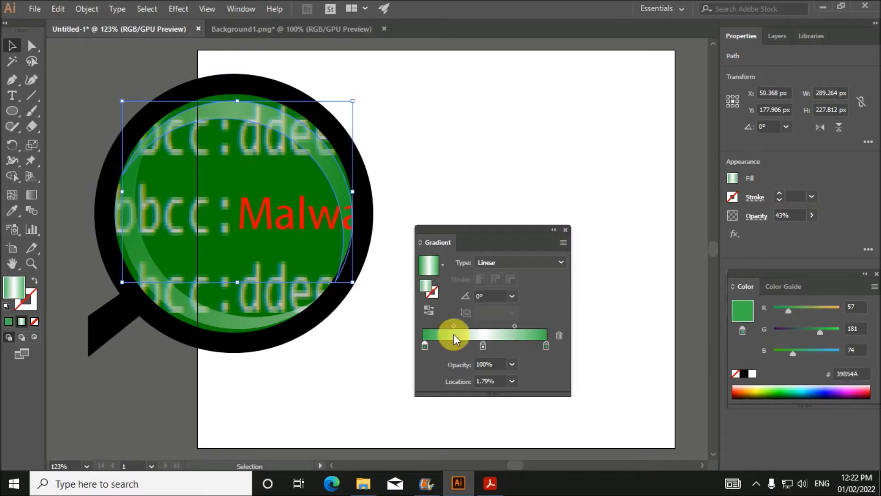
# - Give the lower crescent a green-white-green gradient, with white at 51.28% and green 39B54A at 1.79%, and move the gradient settings aside
pyautogui.click(215, 313)
pyautogui.moveTo(423, 347); pyautogui.dragTo(490, 349)
pyautogui.click(424, 345)
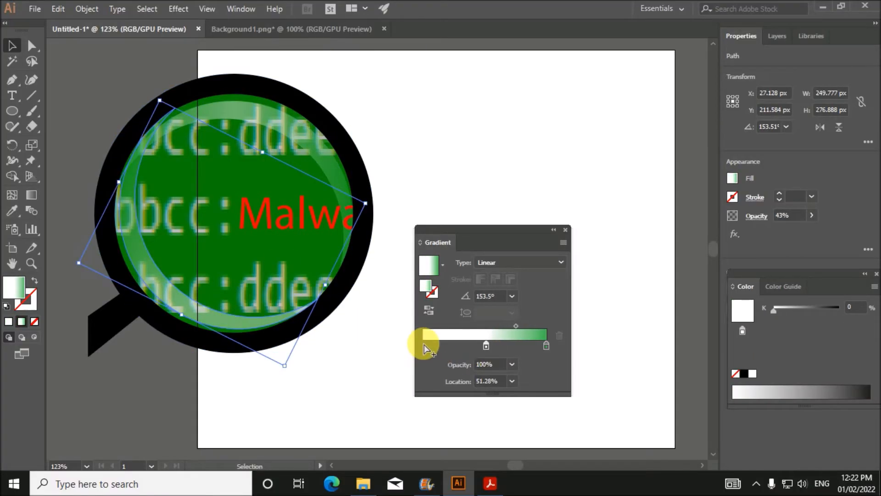
pyautogui.doubleClick(425, 345)
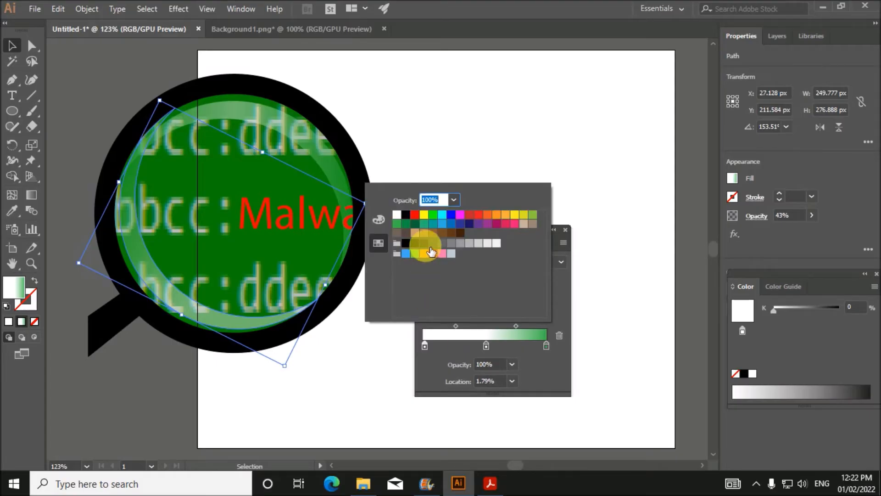
pyautogui.click(403, 225)
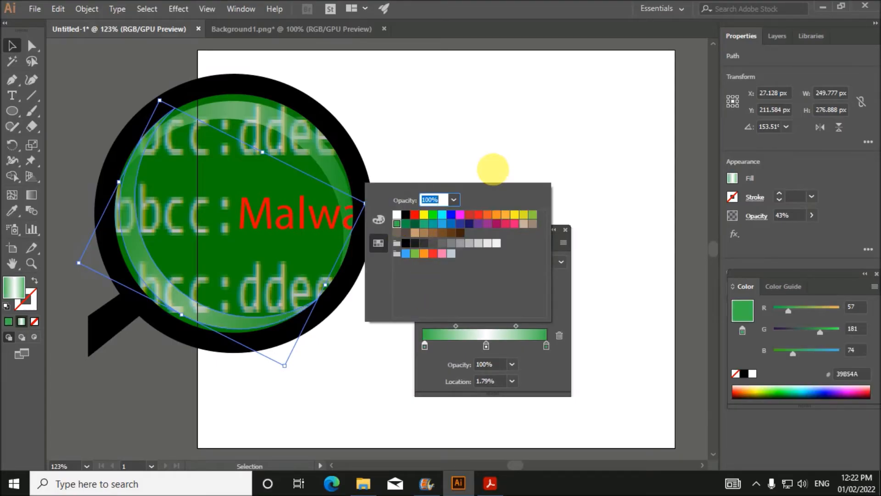
pyautogui.click(528, 143)
pyautogui.moveTo(534, 229); pyautogui.dragTo(816, 328)
pyautogui.click(532, 196)
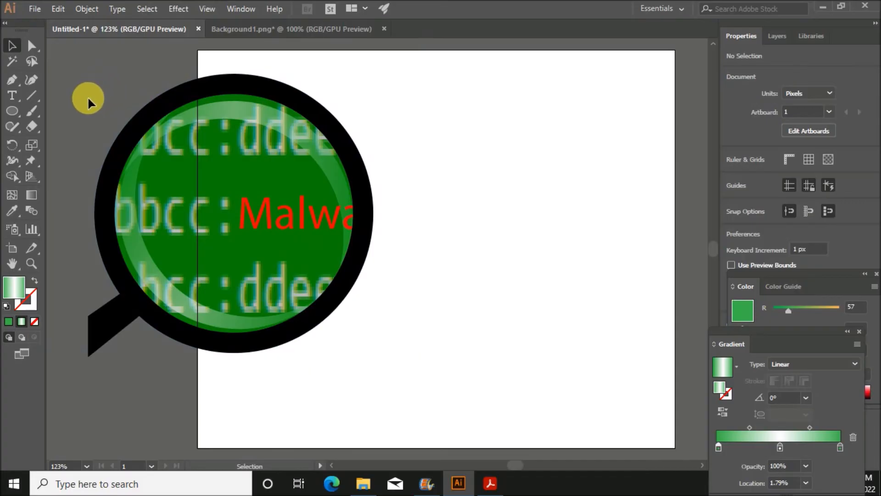
# - Group the lens image, "Malwa" text, both crescents and the magnifying-glass frame into one object
pyautogui.moveTo(321, 391); pyautogui.dragTo(338, 385)
pyautogui.rightClick(189, 115)
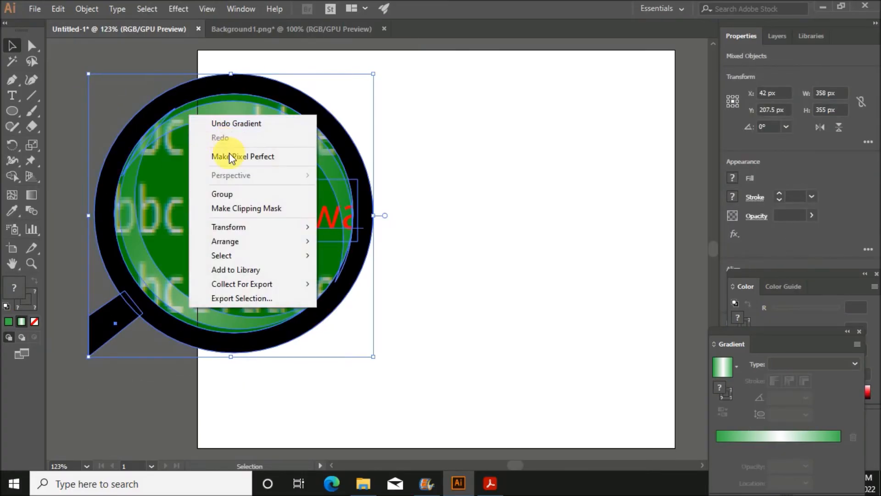
pyautogui.click(231, 193)
pyautogui.click(491, 229)
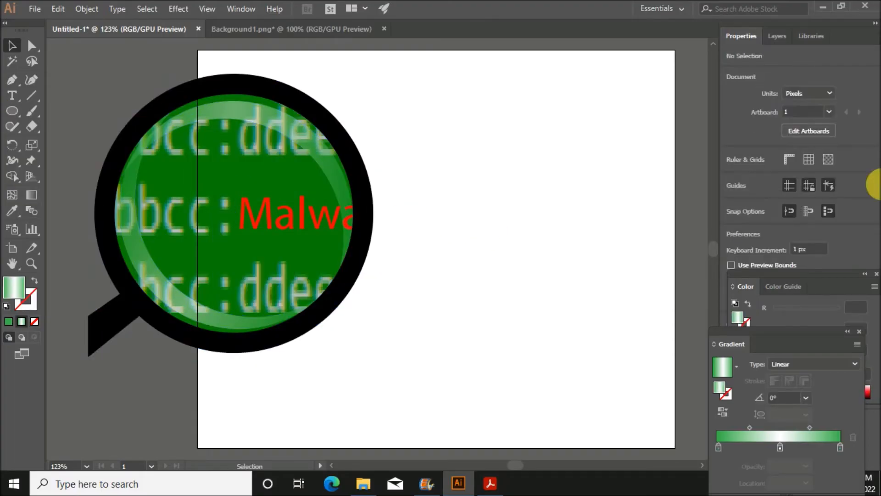
# - Check the exam paper's Task 1, then open the Examination folder in Nov 2021-P4 in File Explorer and place its window beside the Illustrator artboard
pyautogui.click(498, 487)
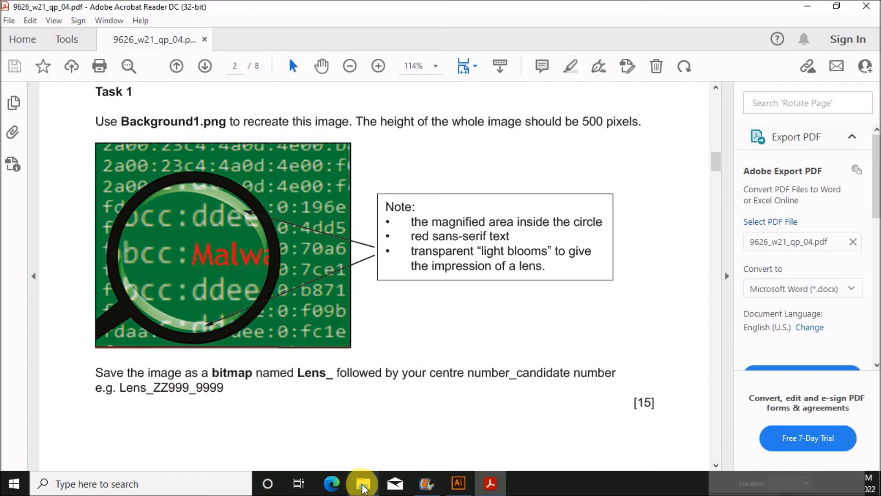
pyautogui.click(454, 487)
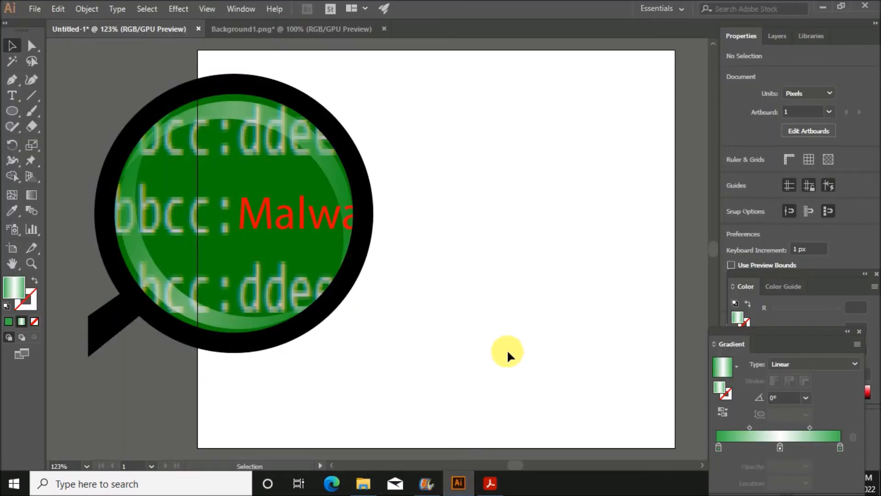
pyautogui.click(367, 484)
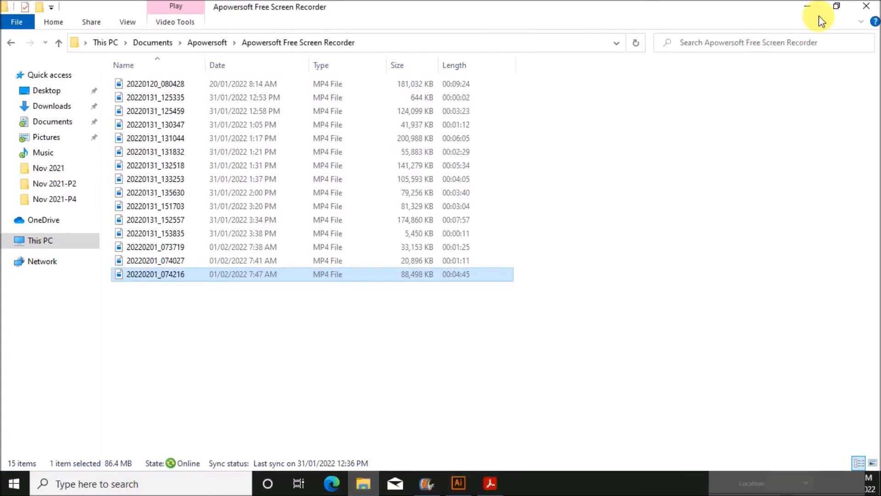
pyautogui.click(64, 198)
pyautogui.click(842, 10)
pyautogui.doubleClick(167, 155)
pyautogui.moveTo(301, 59); pyautogui.dragTo(696, 148)
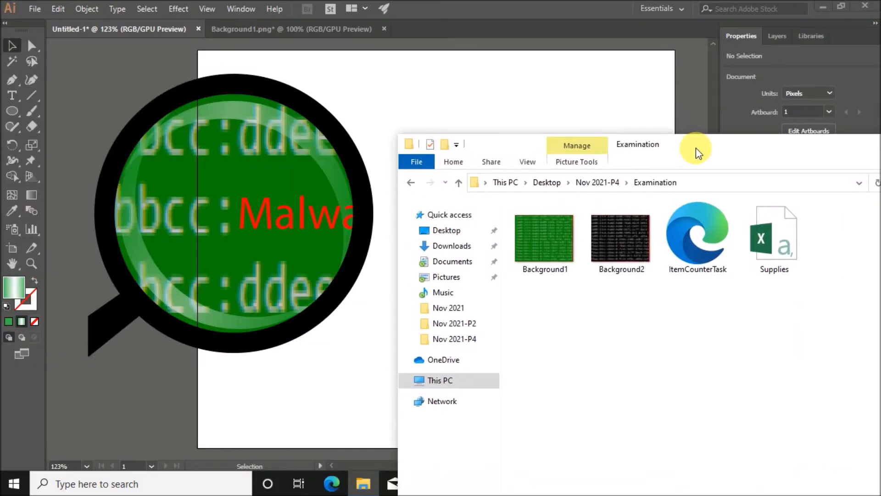
# - Close the separate Background1.png document without saving its changes and return to the magnifying-glass artwork
pyautogui.moveTo(538, 244); pyautogui.dragTo(536, 108)
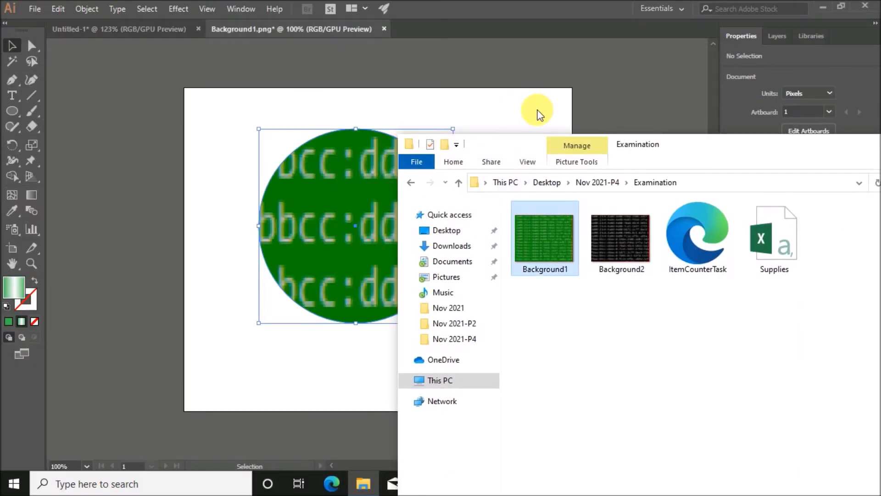
pyautogui.click(383, 29)
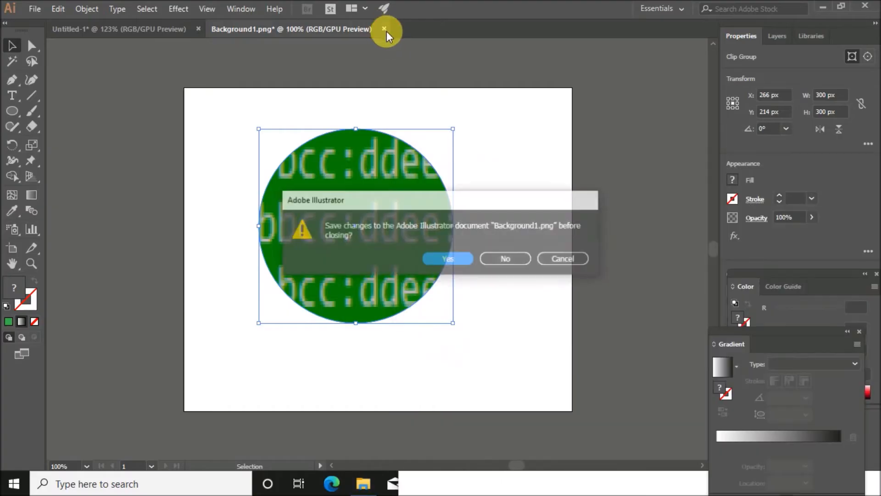
pyautogui.click(489, 259)
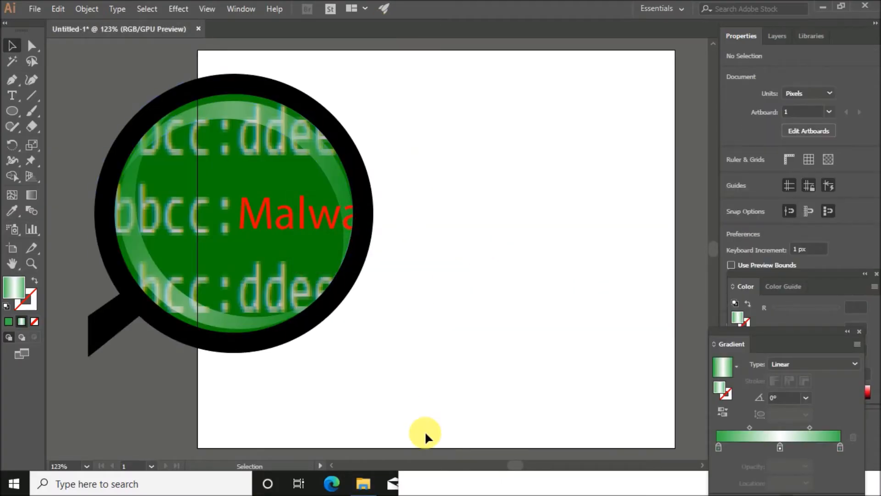
# - Place the Background1 image from the Examination folder into the artwork and align it to the artboard's upper-left corner
pyautogui.click(363, 483)
pyautogui.moveTo(537, 252); pyautogui.dragTo(480, 138)
pyautogui.moveTo(769, 153); pyautogui.dragTo(788, 176)
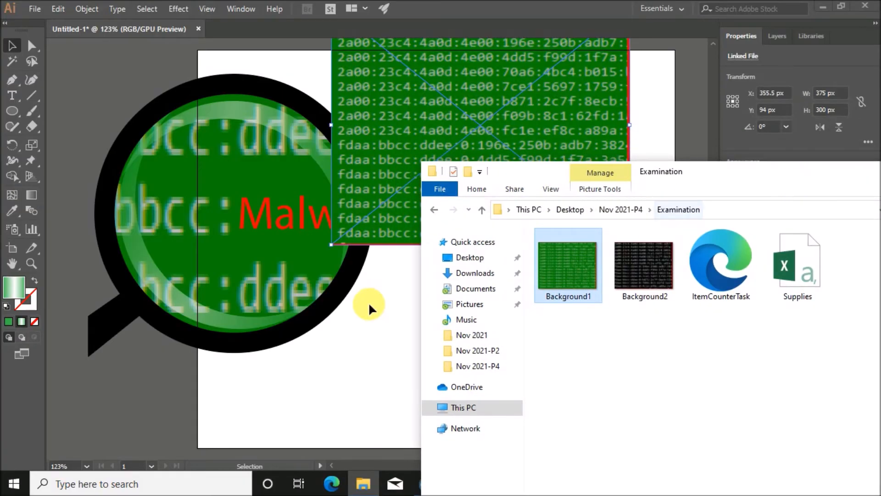
pyautogui.click(362, 323)
pyautogui.moveTo(472, 189); pyautogui.dragTo(340, 240)
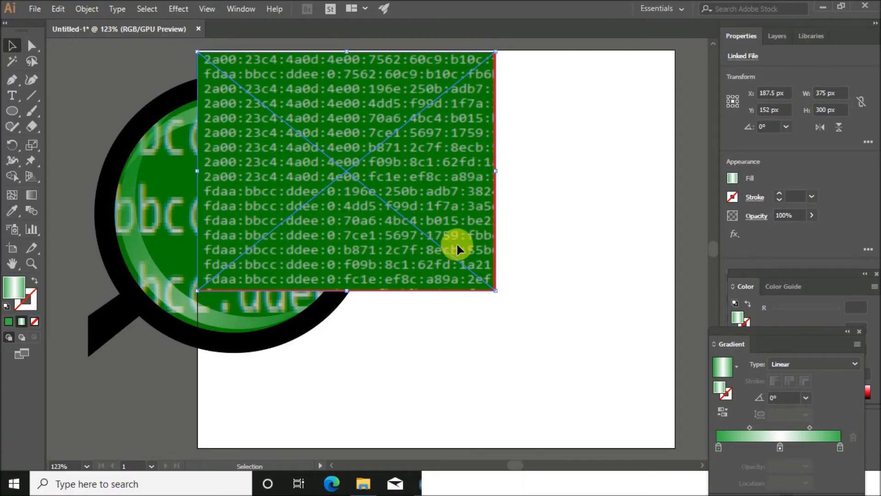
# - Stretch the placed background image to 600 × 497 px so it covers the artboard
pyautogui.moveTo(499, 294); pyautogui.dragTo(674, 446)
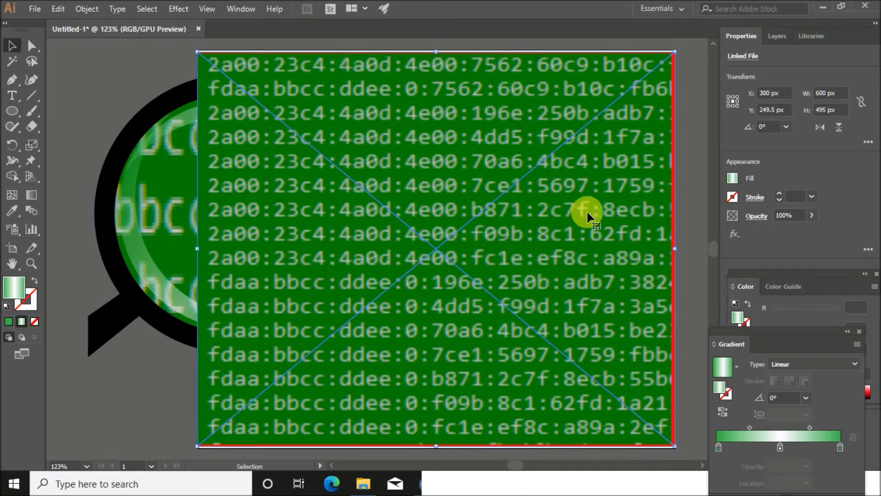
pyautogui.moveTo(439, 54); pyautogui.dragTo(444, 125)
pyautogui.click(688, 172)
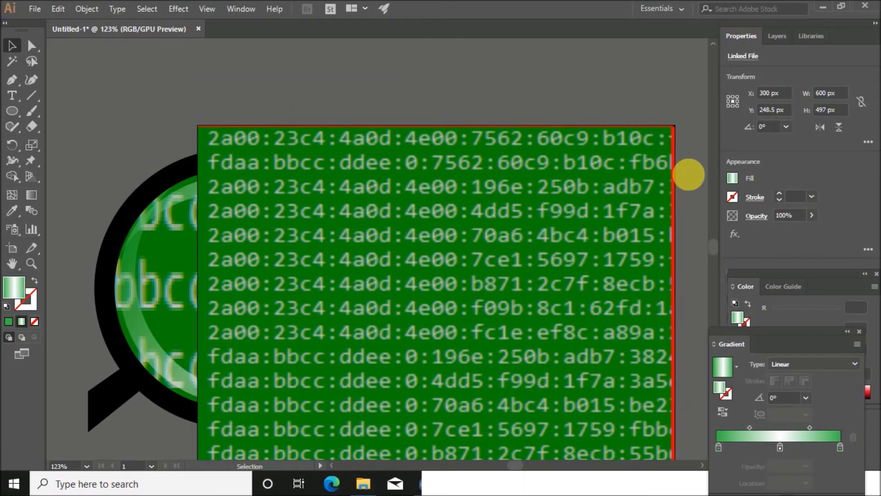
# - Bring the magnifying-glass group to the front of the background image
pyautogui.click(178, 261)
pyautogui.rightClick(178, 267)
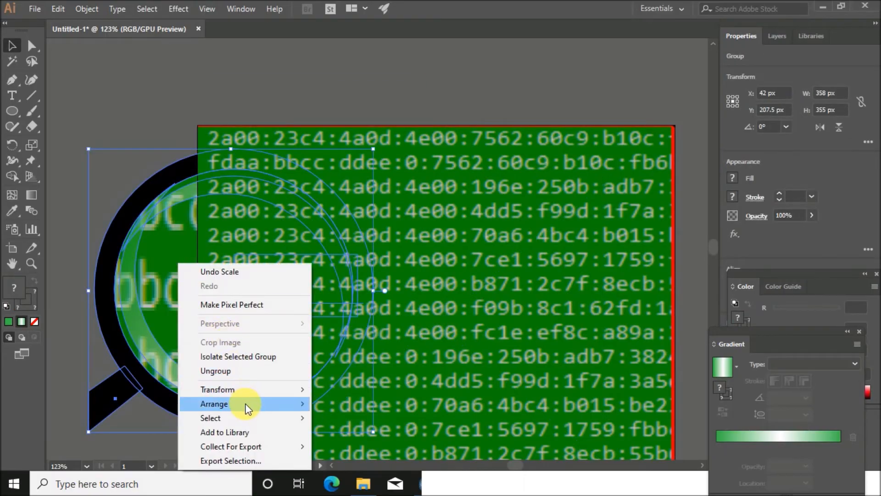
pyautogui.moveTo(246, 404)
pyautogui.click(346, 406)
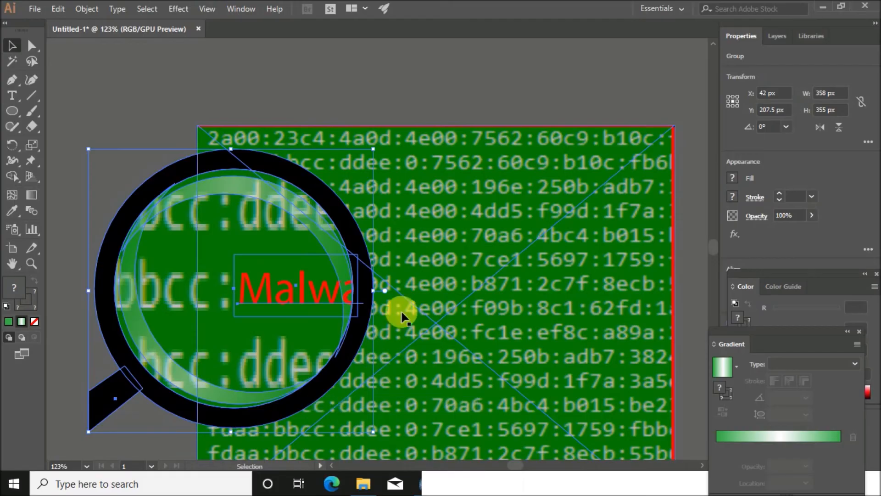
# - Move the magnifying-glass group onto the background to about X 179 px, Y 277.5 px, with its handle at the artboard's left edge
pyautogui.scroll(-5, 461, 105)
pyautogui.click(231, 279)
pyautogui.moveTo(231, 279); pyautogui.dragTo(343, 320)
pyautogui.scroll(3, 134, 280)
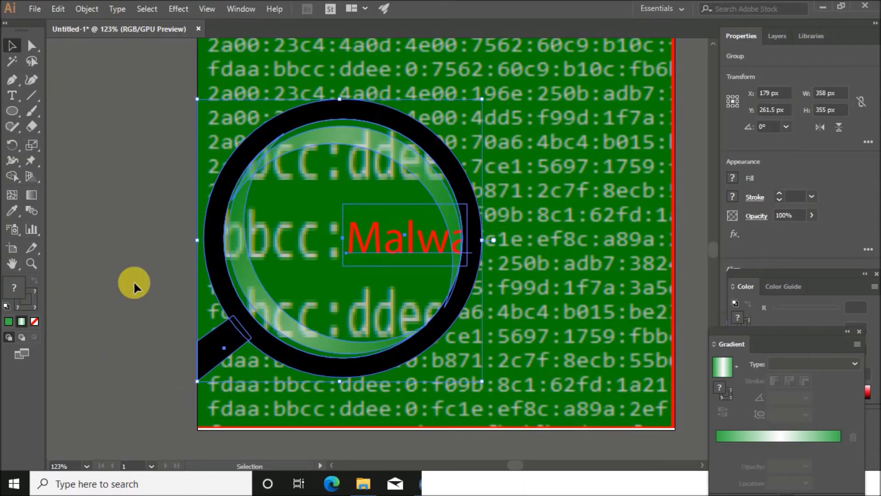
pyautogui.click(678, 188)
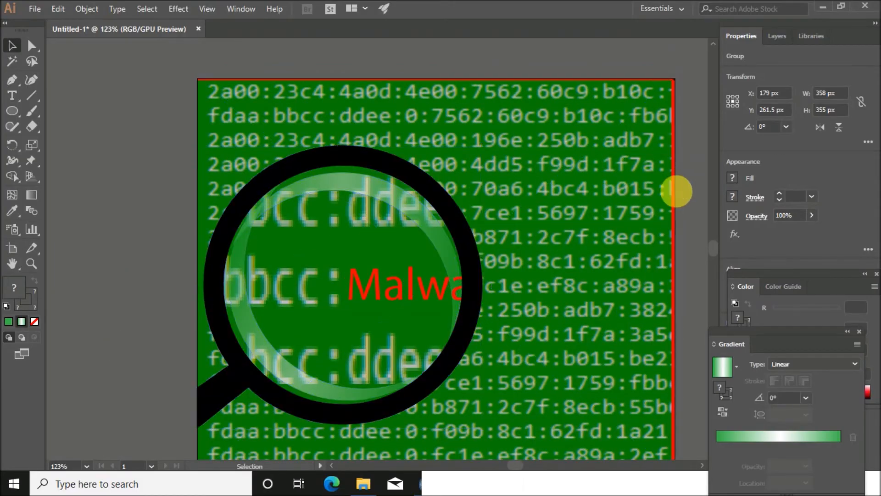
pyautogui.moveTo(369, 404); pyautogui.dragTo(370, 421)
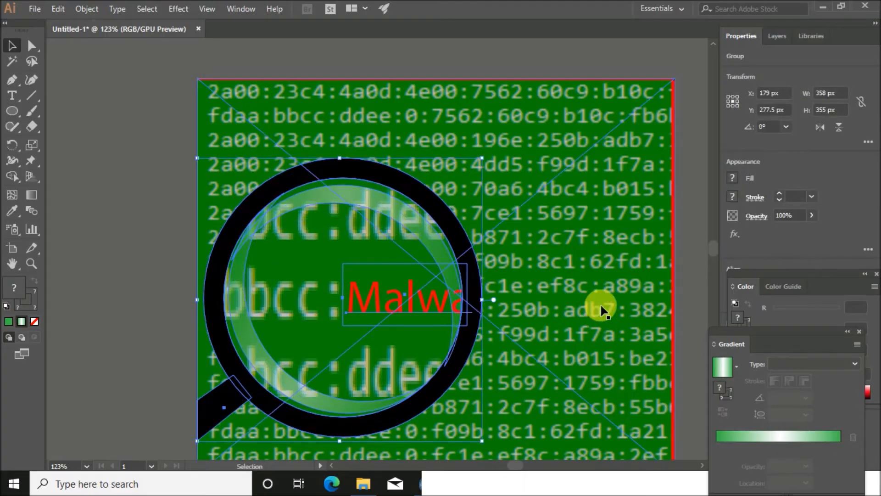
pyautogui.click(682, 193)
pyautogui.scroll(-1, 700, 273)
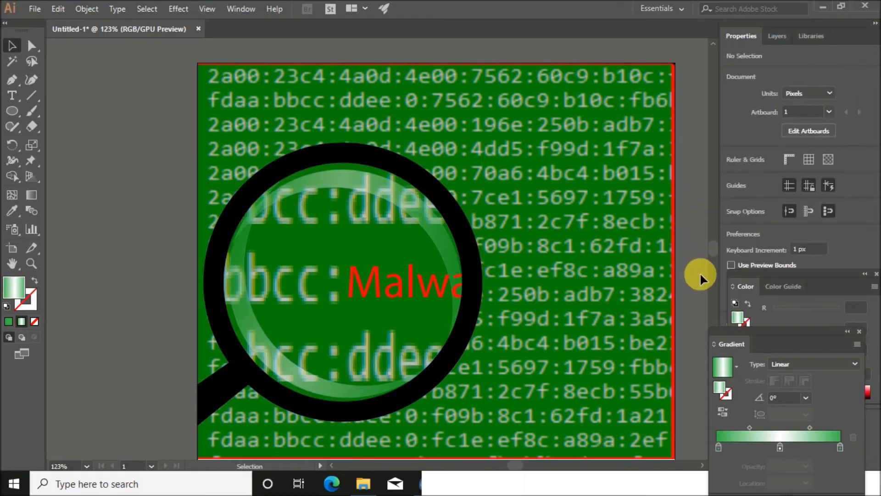
pyautogui.scroll(-1, 700, 272)
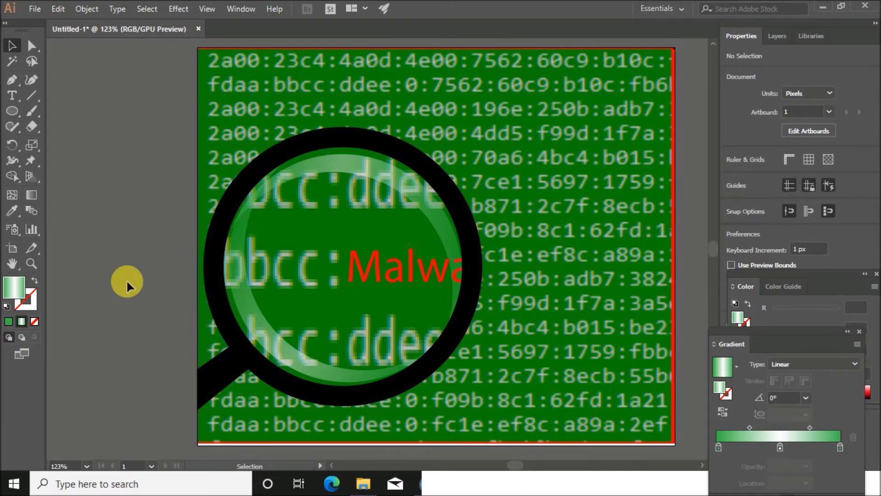
# - Compare the layout with the exam paper's reference image and shift the magnifying-glass group slightly lower on the background
pyautogui.click(429, 483)
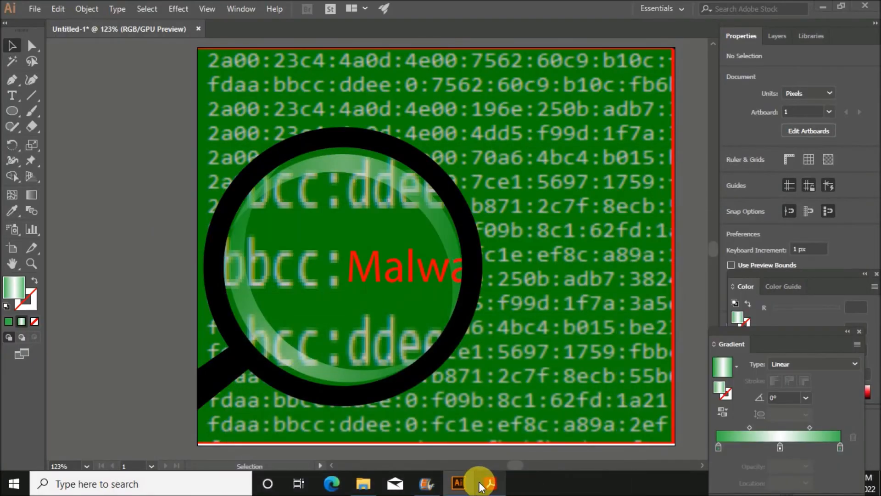
pyautogui.click(486, 483)
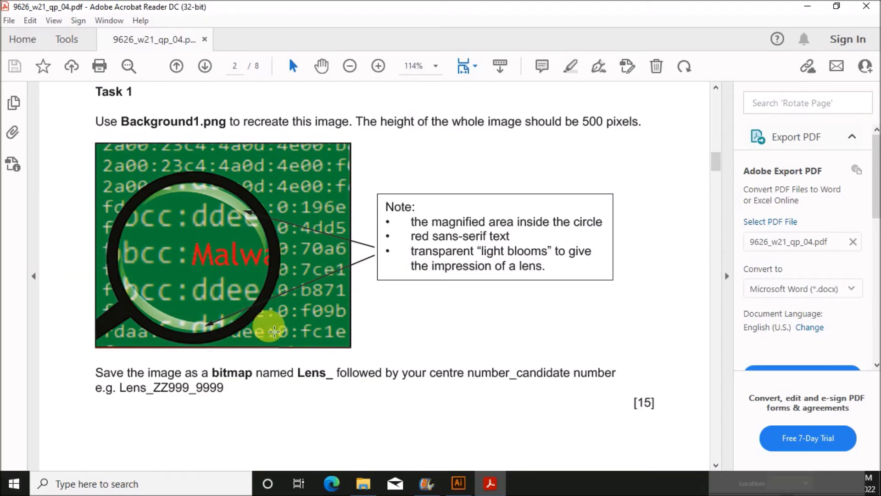
pyautogui.click(458, 484)
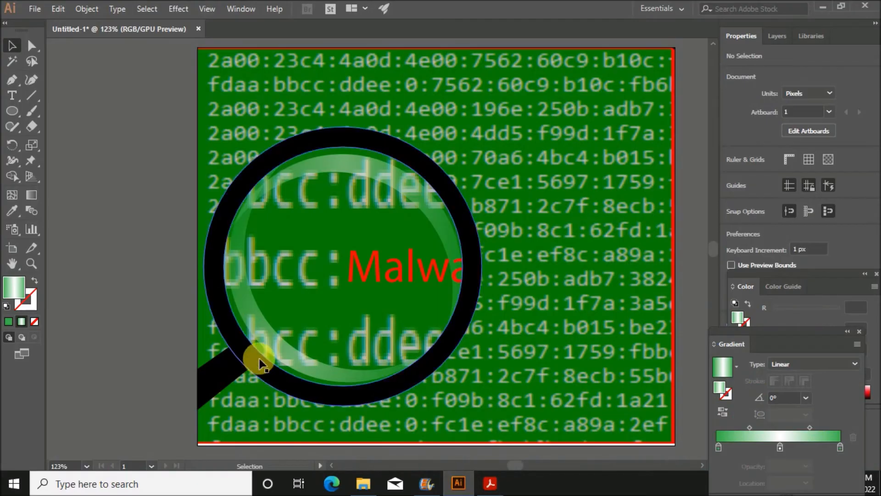
pyautogui.moveTo(253, 365); pyautogui.dragTo(251, 382)
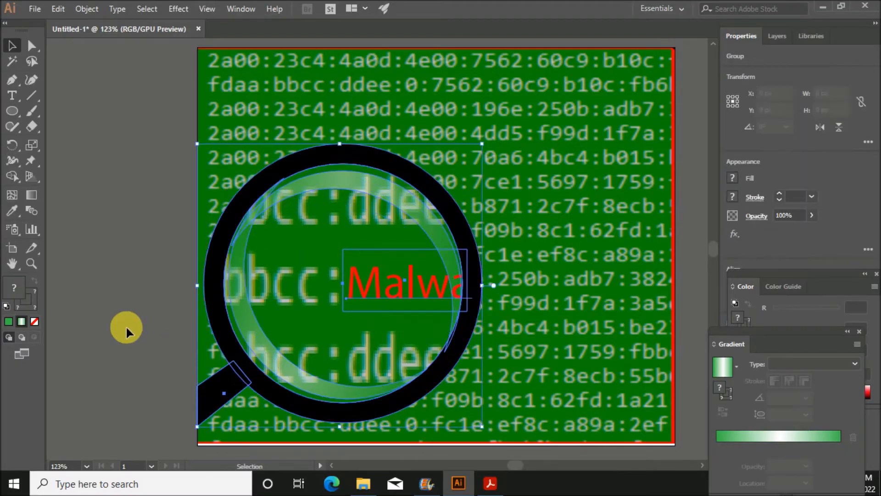
pyautogui.click(119, 277)
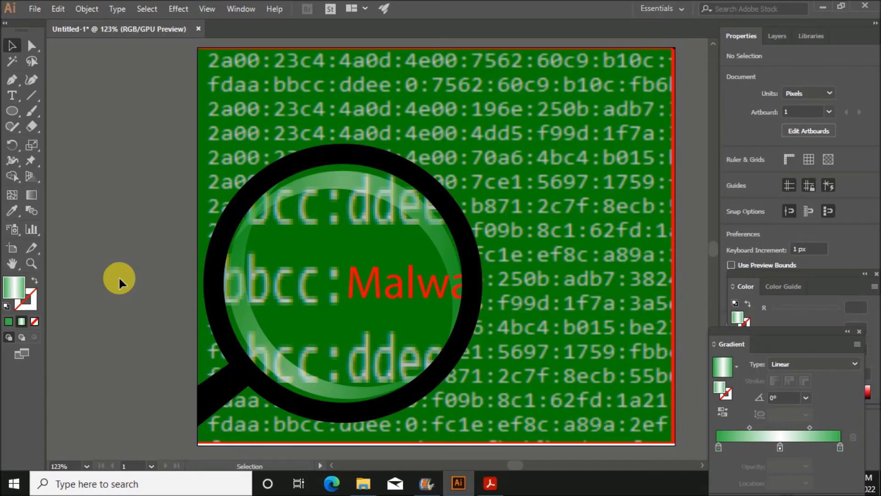
# - Check the exam paper's Task 1 instruction on the file format and name for saving the image
pyautogui.click(490, 483)
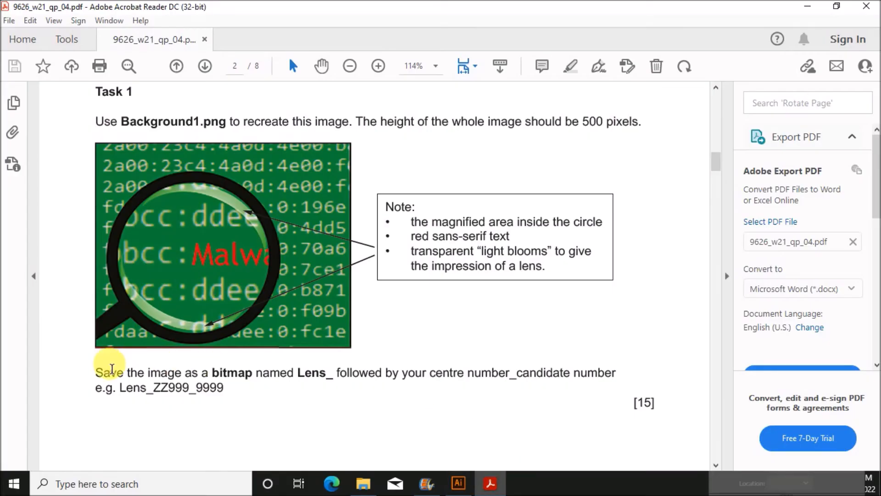
pyautogui.moveTo(96, 372); pyautogui.dragTo(609, 373)
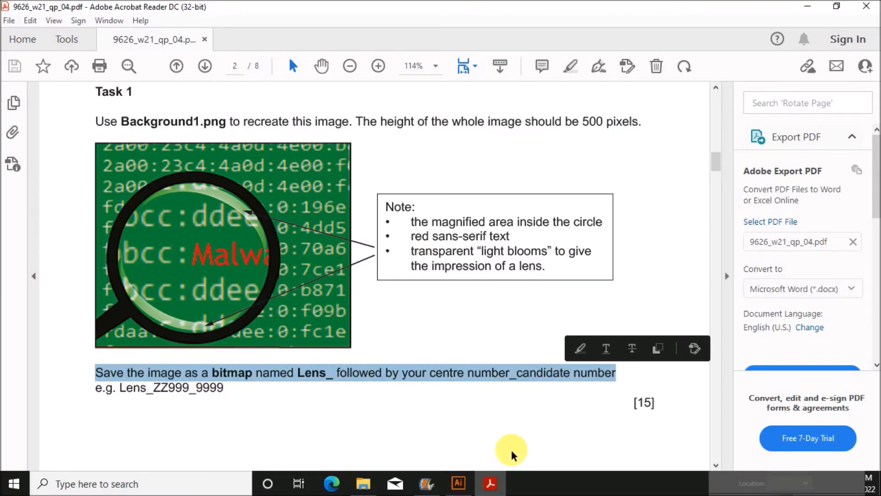
pyautogui.click(457, 483)
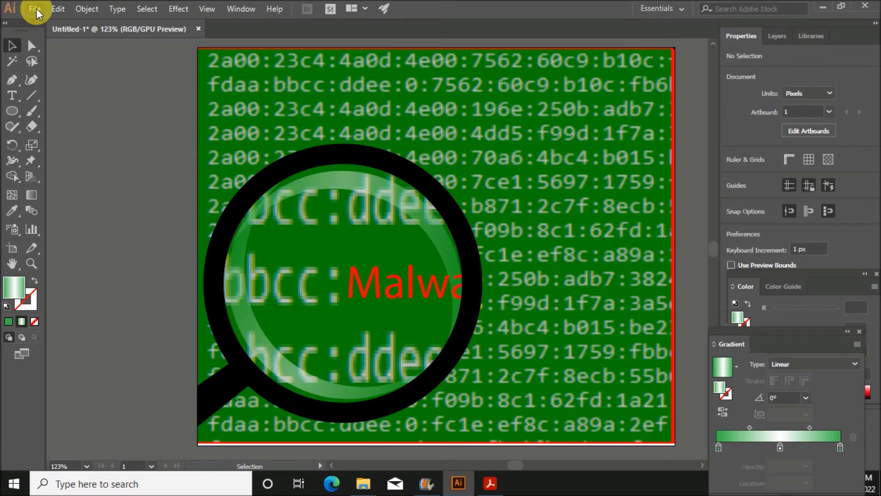
# - Export the artwork to the Examination folder as a JPEG named Lens_ZZ123_1234, using RGB, medium quality 5 and 72 ppi
pyautogui.click(36, 9)
pyautogui.moveTo(148, 232)
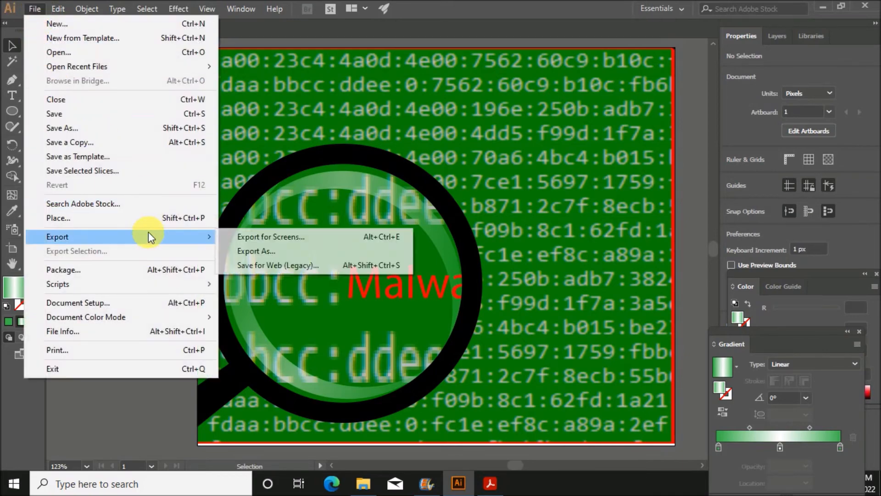
pyautogui.click(283, 250)
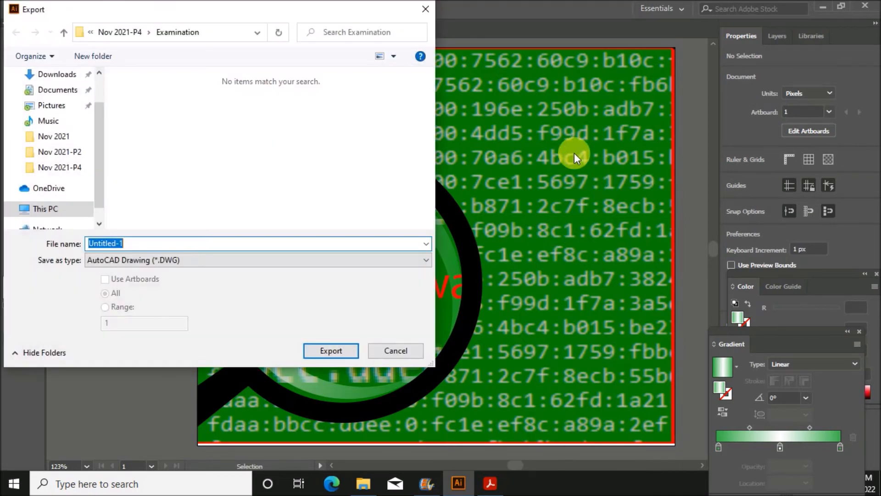
pyautogui.click(162, 261)
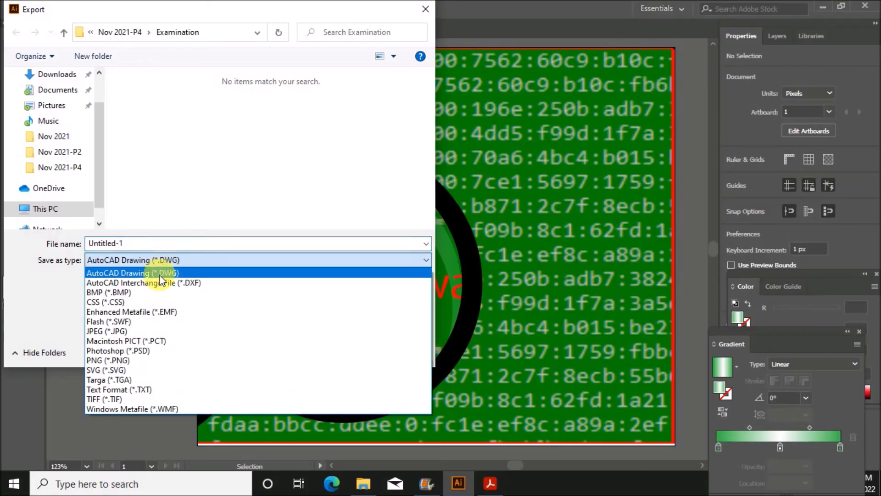
pyautogui.click(127, 330)
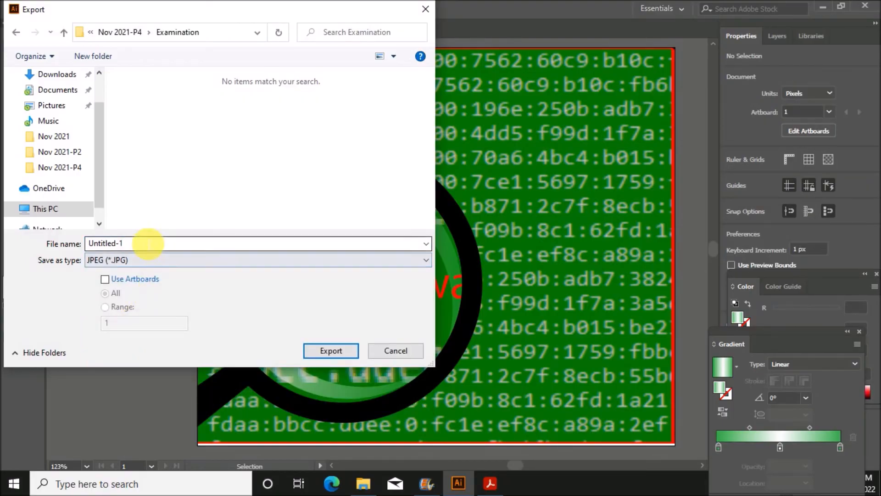
pyautogui.doubleClick(145, 244)
pyautogui.write('Lens_ZZ123_1234')
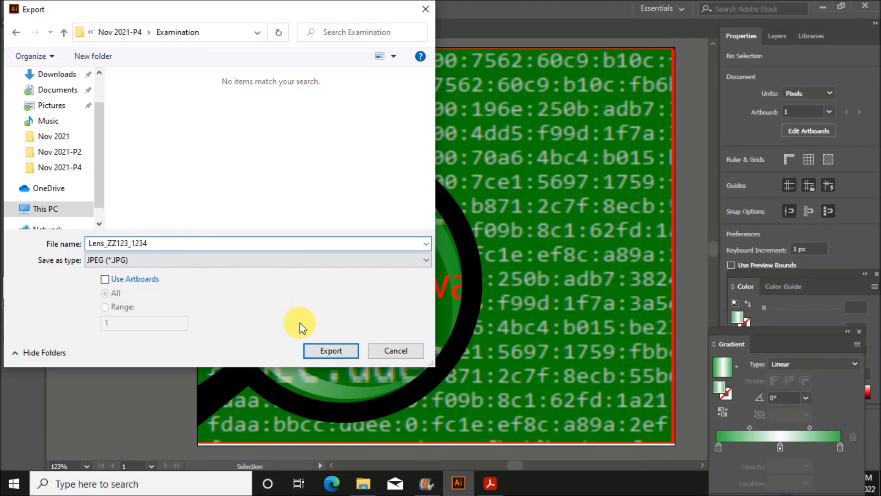
pyautogui.click(326, 352)
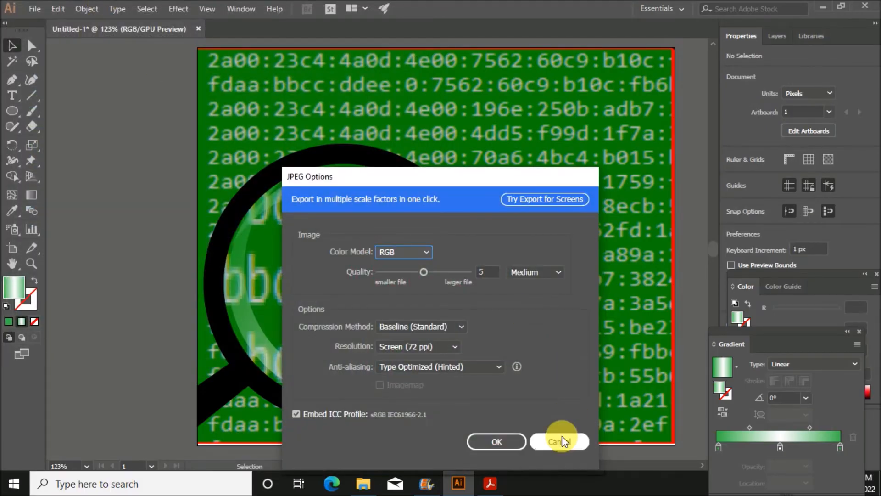
pyautogui.click(516, 440)
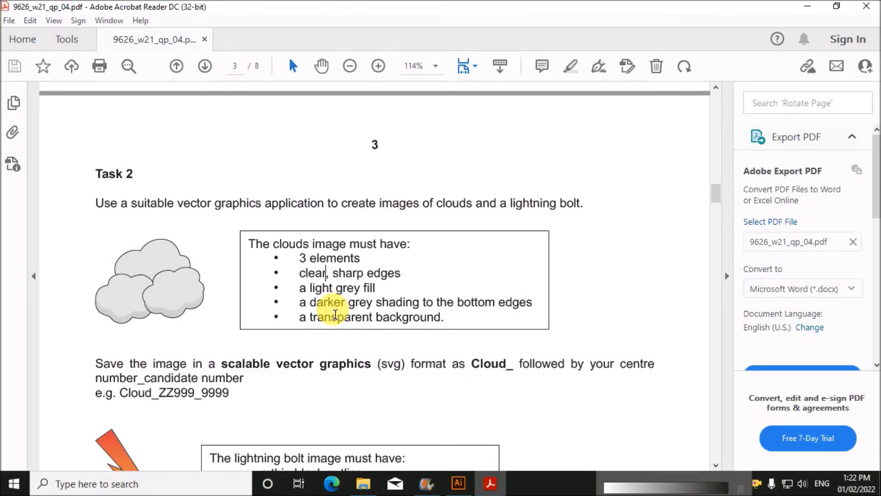
# - Read the exam paper's Task 2 requirements for the clouds and lightning bolt images, then return to Illustrator
pyautogui.moveTo(111, 203)
pyautogui.mouseDown()
pyautogui.moveTo(348, 207)
pyautogui.moveTo(357, 215)
pyautogui.moveTo(580, 207)
pyautogui.mouseUp()
pyautogui.scroll(-3, 216, 352)
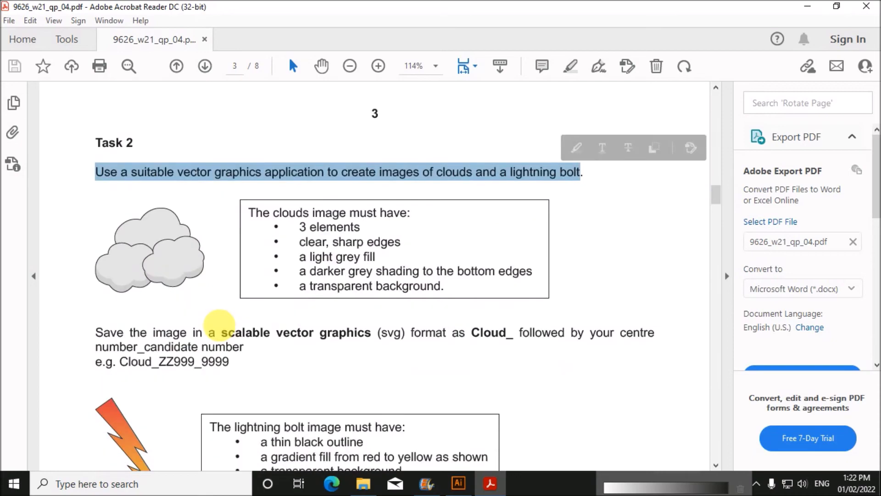
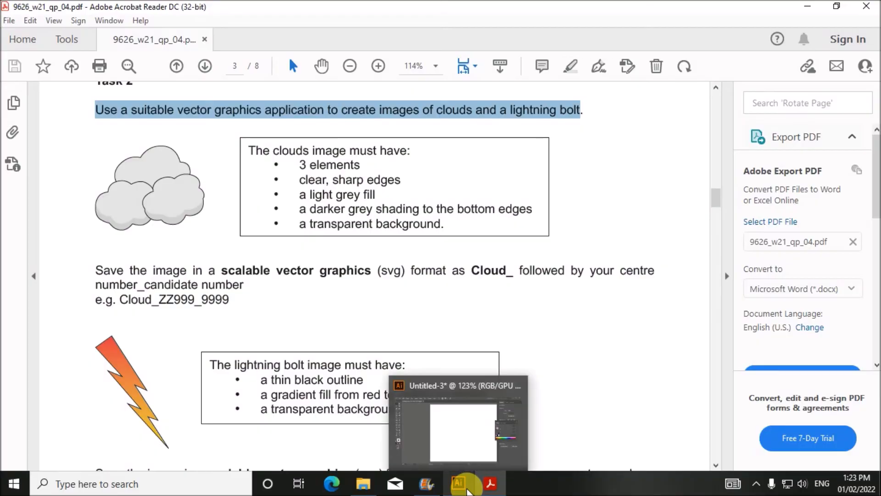
pyautogui.click(467, 490)
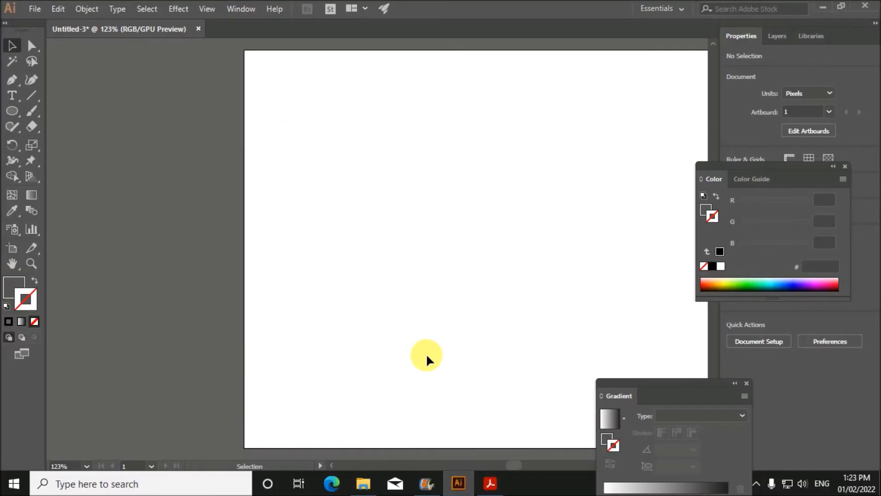
# - Close the Untitled-3 document and create a new 600 x 500 px landscape document in RGB at 72 ppi
pyautogui.moveTo(511, 467); pyautogui.dragTo(514, 467)
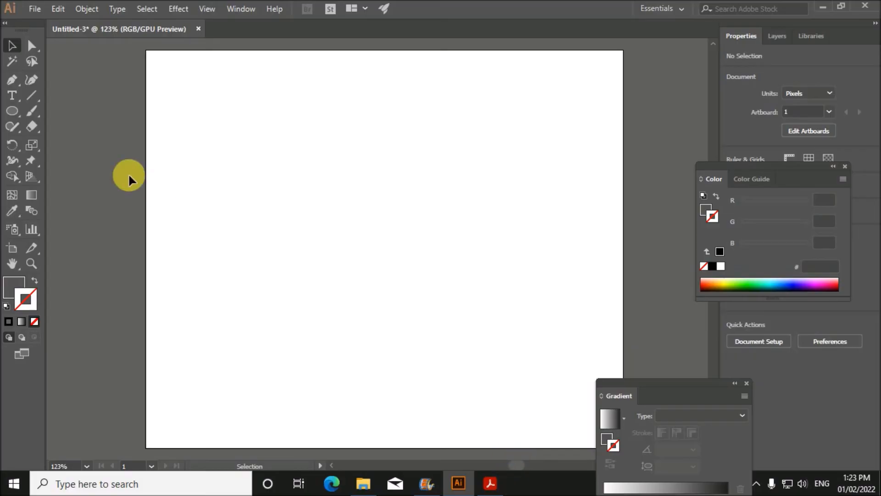
pyautogui.click(197, 29)
pyautogui.click(504, 256)
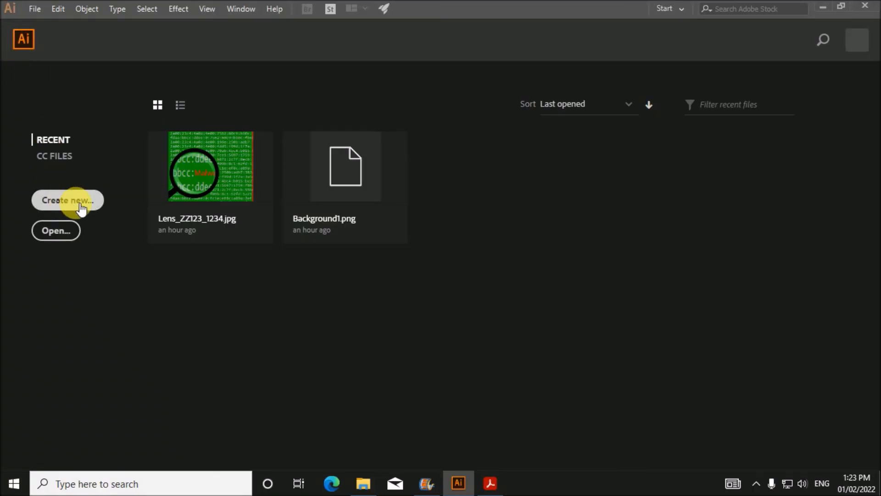
pyautogui.click(82, 209)
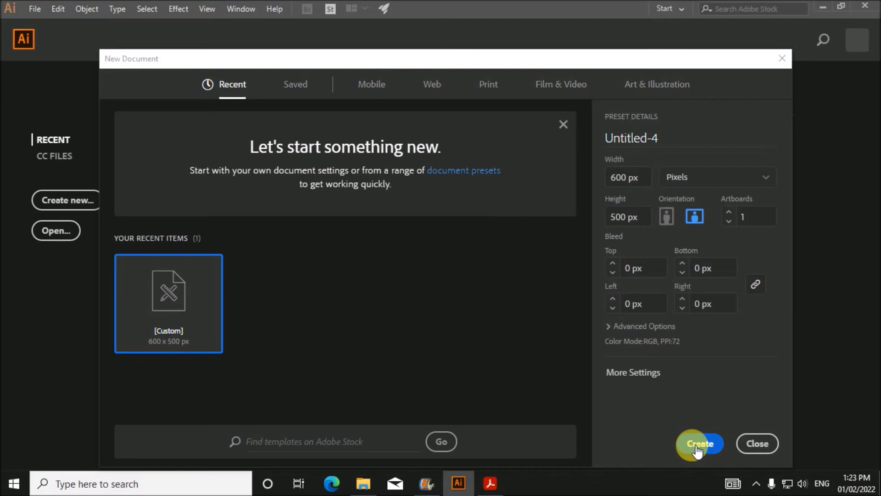
pyautogui.click(697, 445)
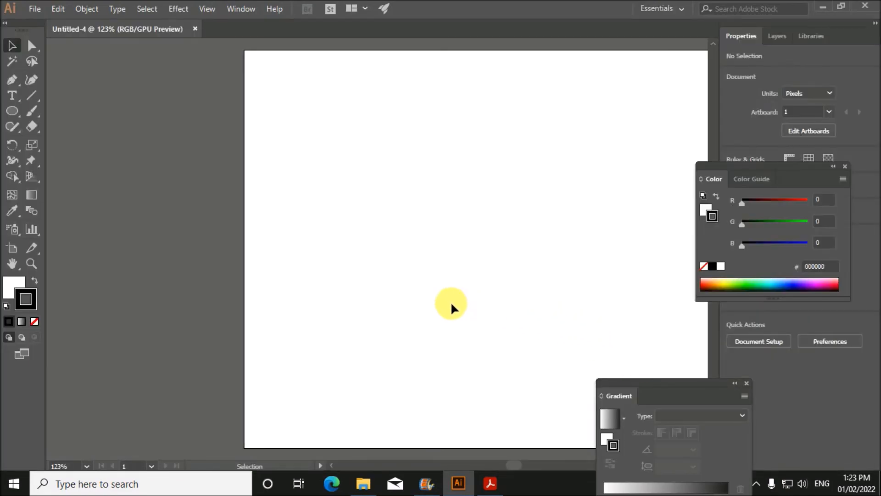
# - Choose the Ellipse tool and set the fill to light grey D1CFCF
pyautogui.click(14, 112)
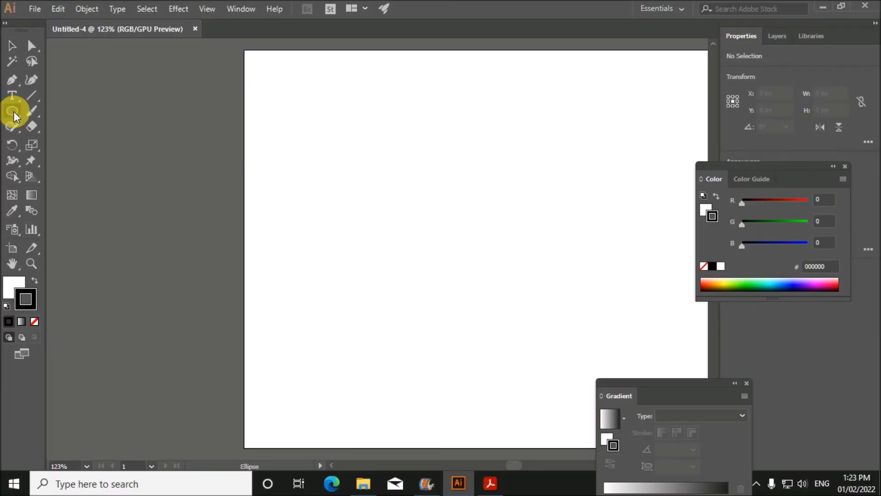
pyautogui.doubleClick(15, 280)
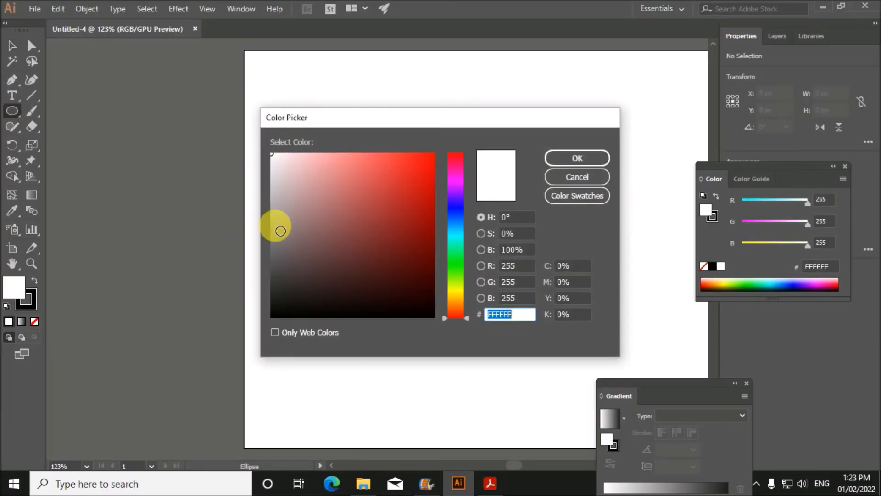
pyautogui.click(274, 204)
pyautogui.click(273, 195)
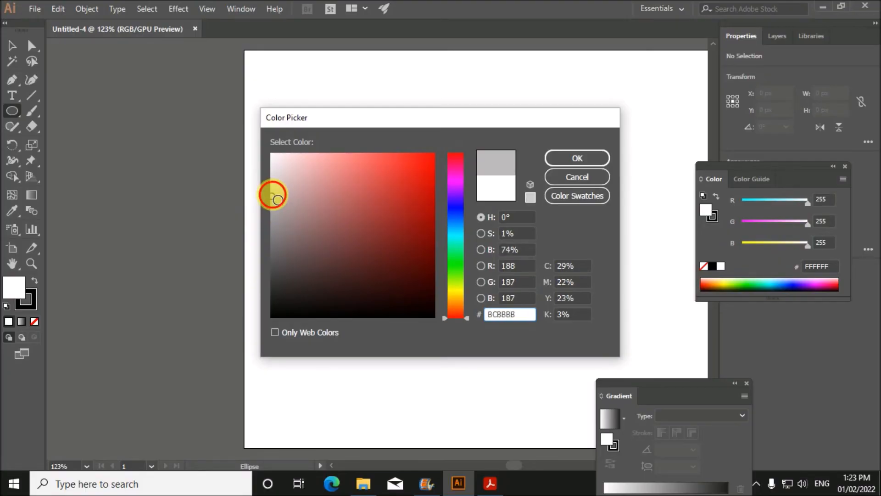
pyautogui.click(274, 182)
pyautogui.click(553, 159)
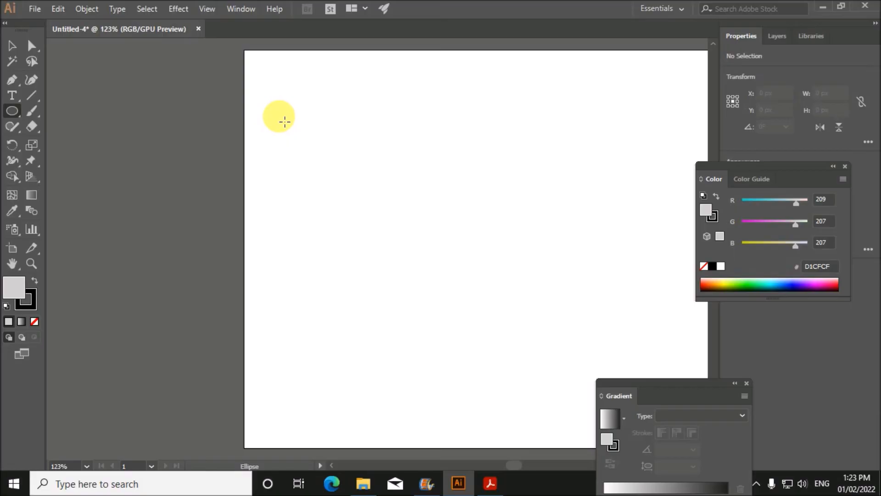
# - Draw an ellipse about 68 x 58 px and duplicate it into a cloud-shaped cluster of nine overlapping ellipses
pyautogui.moveTo(333, 143); pyautogui.dragTo(386, 188)
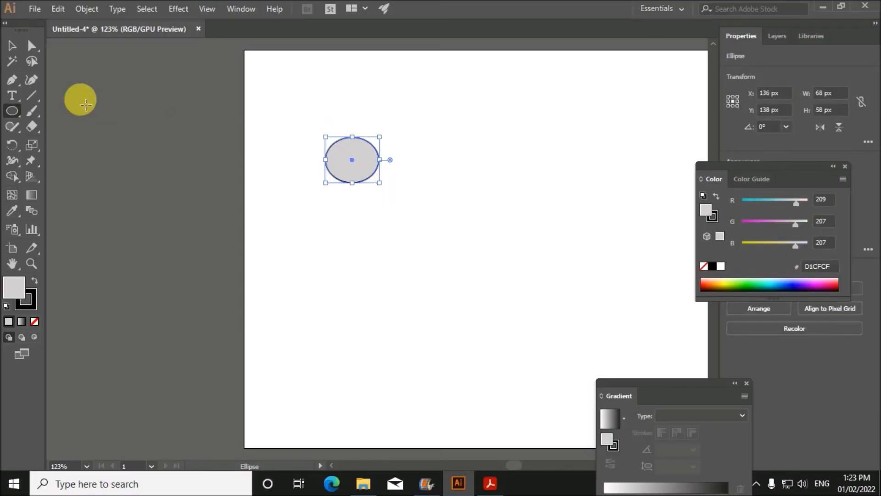
pyautogui.click(11, 47)
pyautogui.moveTo(365, 168); pyautogui.dragTo(402, 182)
pyautogui.click(421, 262)
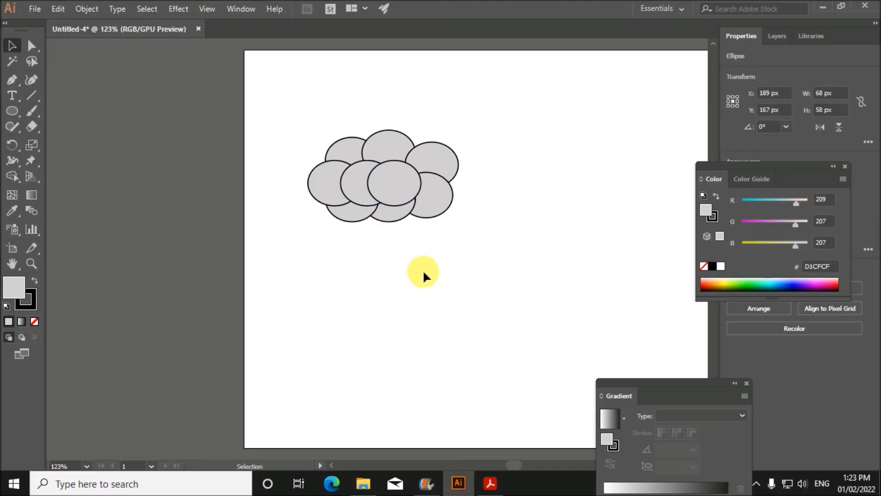
# - Unite all the ellipses into one cloud shape and reposition it on the artboard
pyautogui.moveTo(292, 102); pyautogui.dragTo(525, 261)
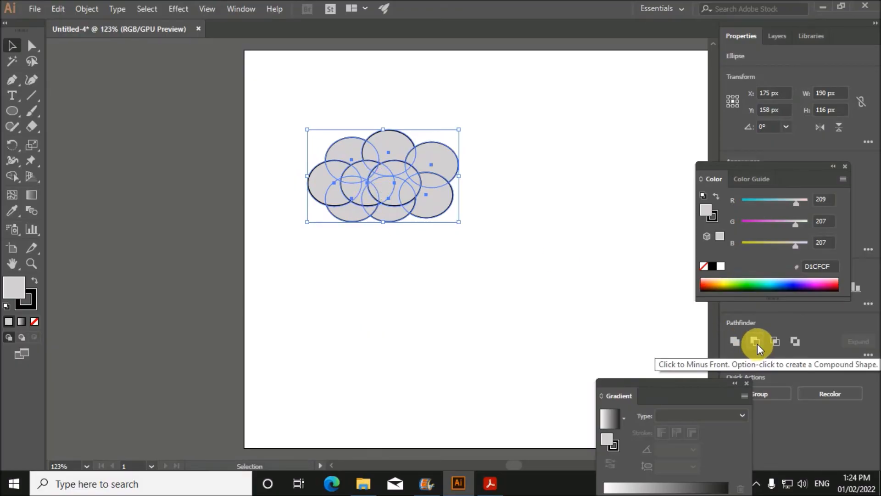
pyautogui.click(735, 343)
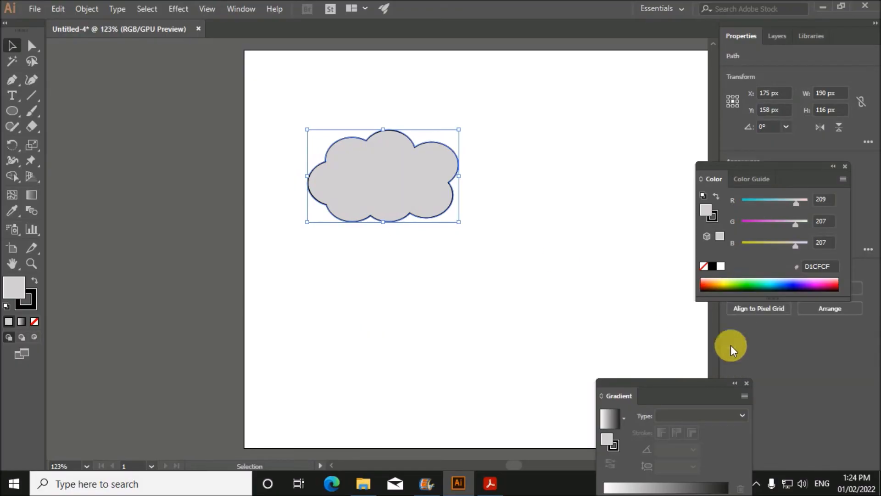
pyautogui.click(514, 313)
pyautogui.moveTo(438, 191); pyautogui.dragTo(498, 183)
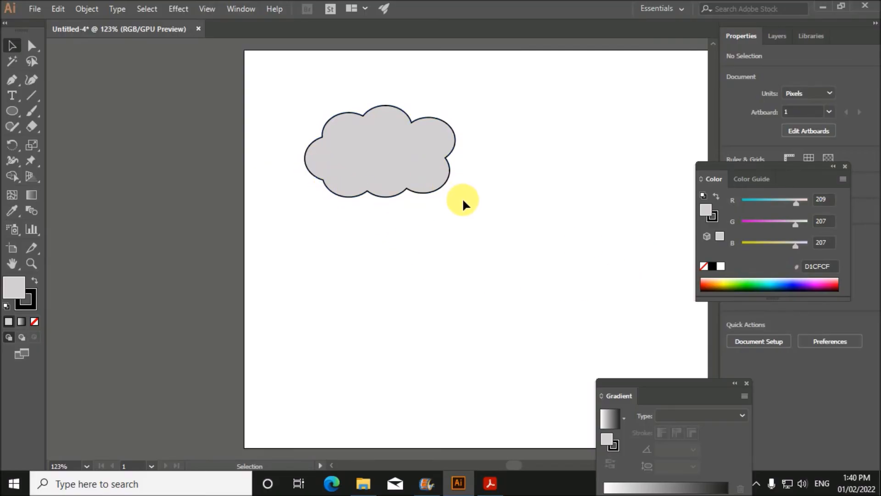
# - Duplicate the cloud below the original, fill the copy with grey 999999 and remove its stroke
pyautogui.moveTo(367, 174); pyautogui.dragTo(402, 289)
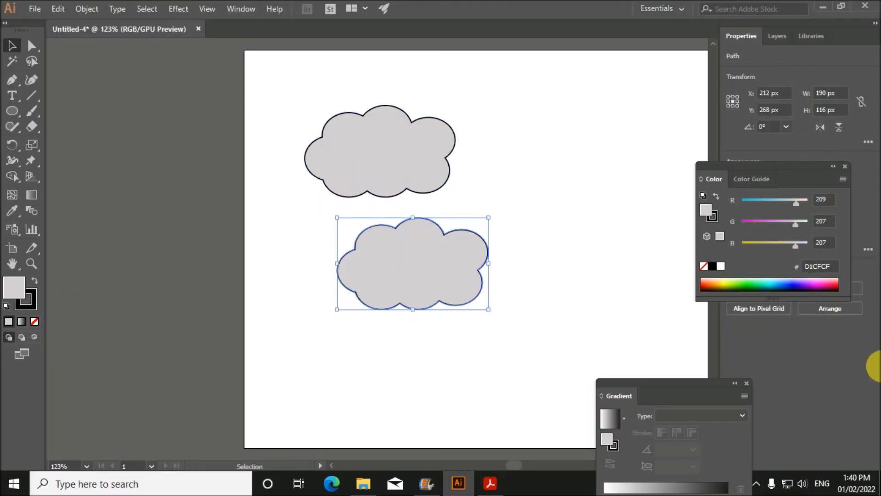
pyautogui.doubleClick(12, 288)
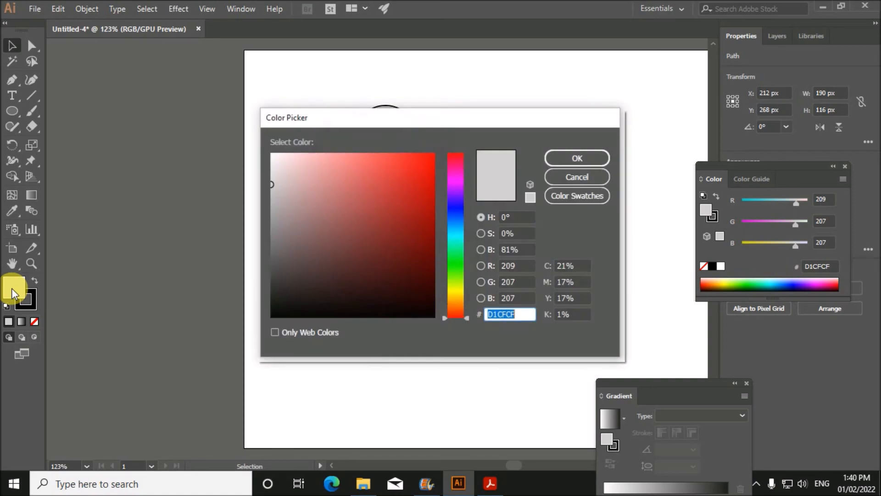
pyautogui.write('999999')
pyautogui.click(577, 157)
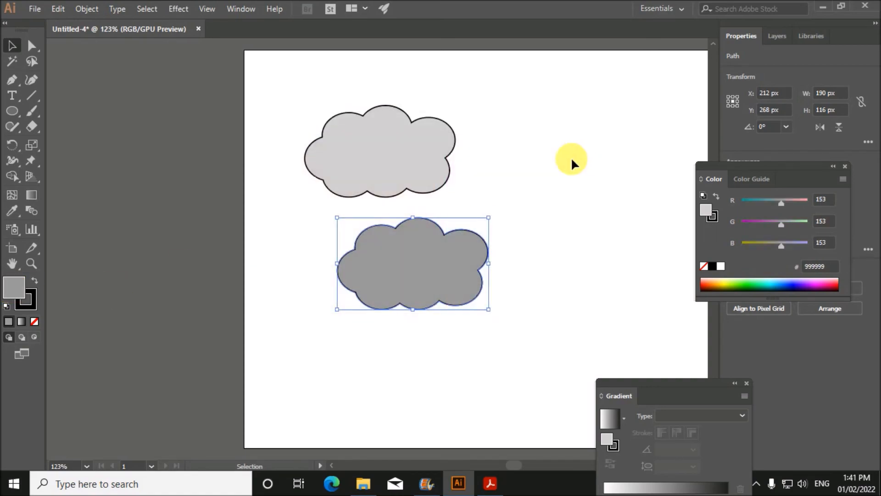
pyautogui.click(29, 302)
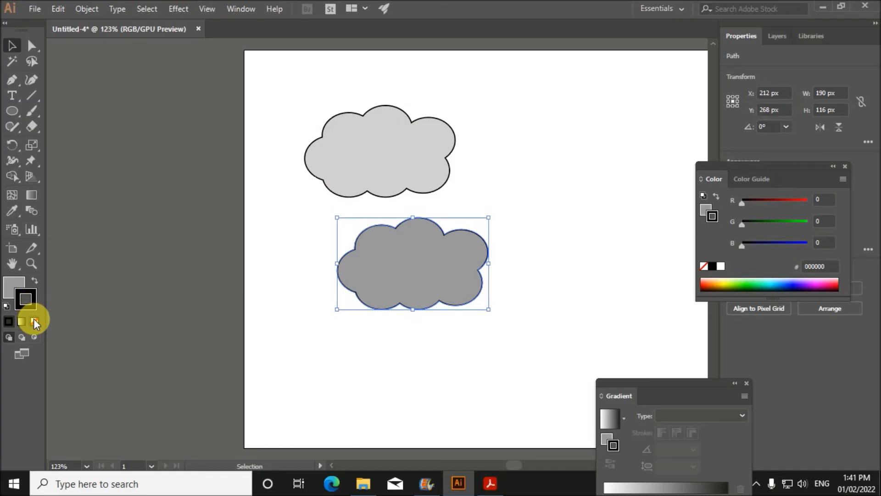
pyautogui.click(35, 321)
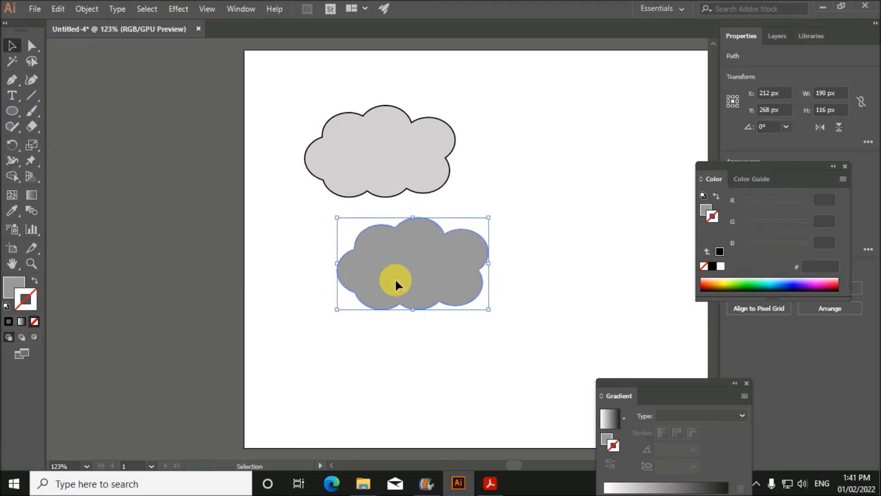
# - Duplicate the dark grey cloud about 11 px higher and widen the copy from its centre to about 209 px
pyautogui.moveTo(395, 281); pyautogui.dragTo(399, 274)
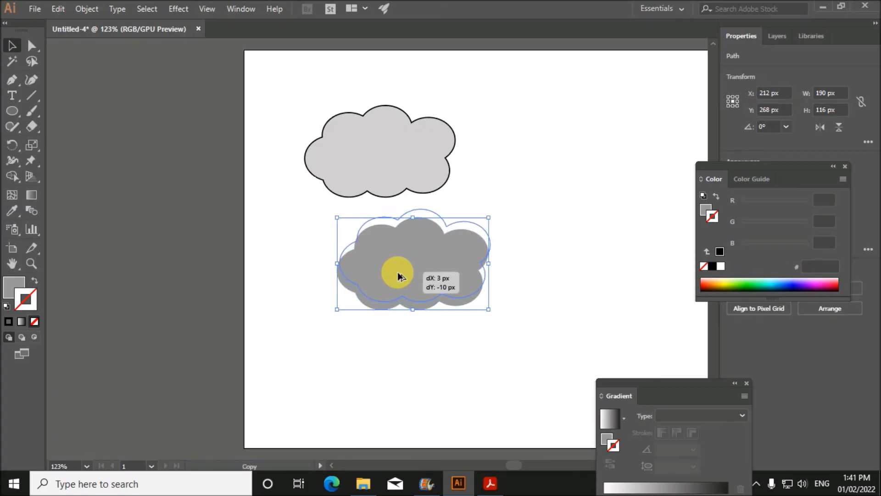
pyautogui.moveTo(399, 275); pyautogui.dragTo(397, 274)
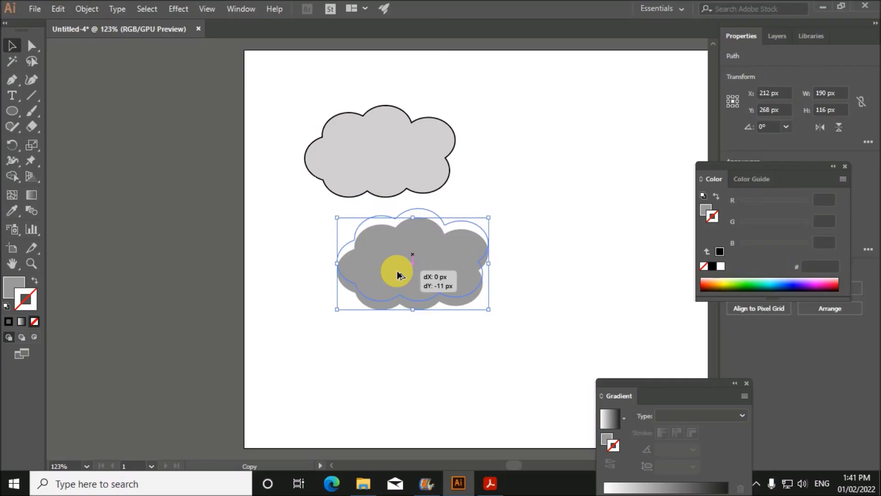
pyautogui.moveTo(397, 275); pyautogui.dragTo(397, 275)
pyautogui.moveTo(489, 255); pyautogui.dragTo(493, 255)
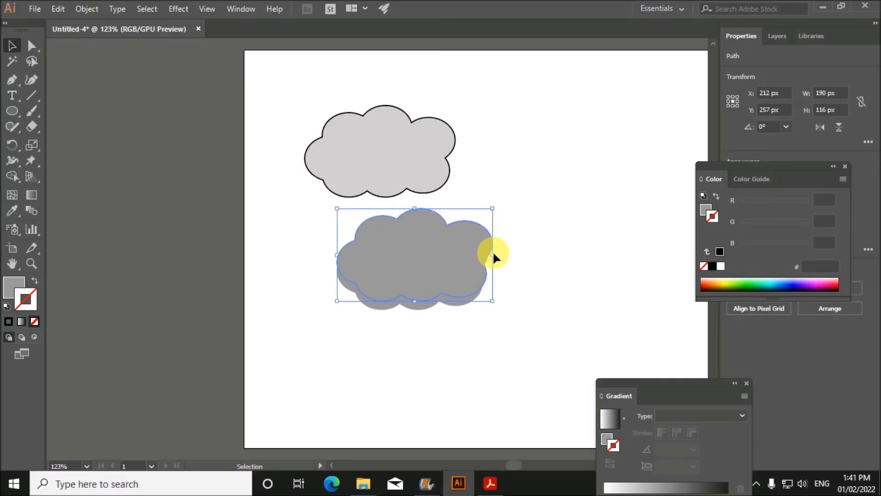
pyautogui.click(508, 351)
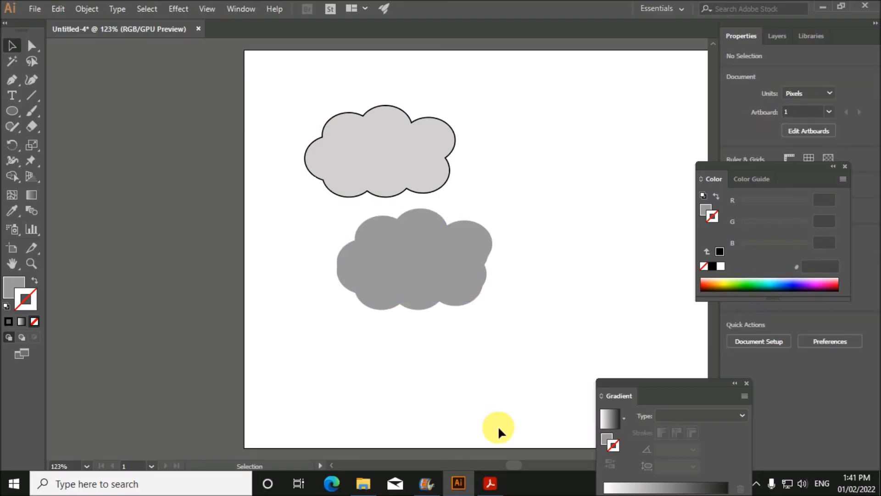
pyautogui.click(462, 276)
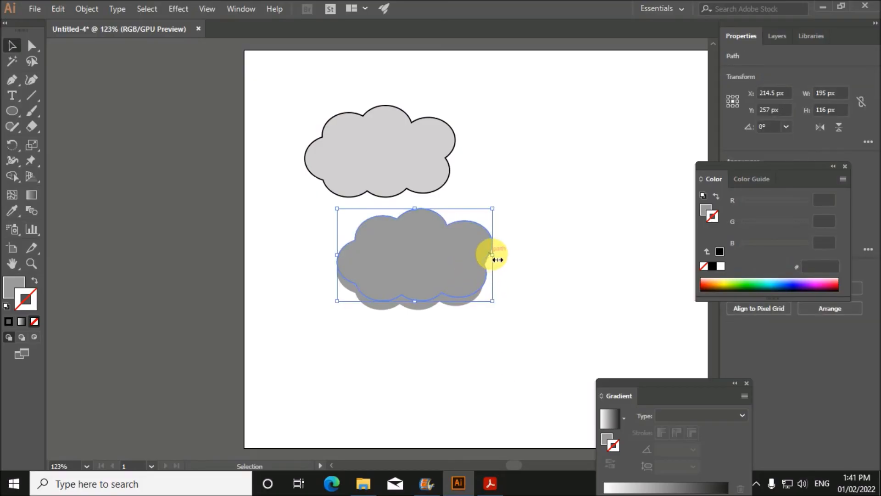
pyautogui.moveTo(498, 260); pyautogui.dragTo(503, 262)
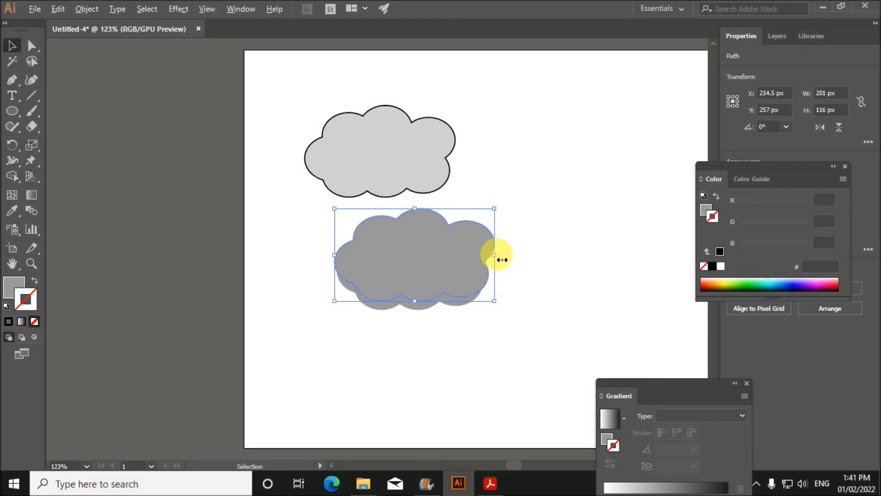
pyautogui.moveTo(502, 259); pyautogui.dragTo(504, 258)
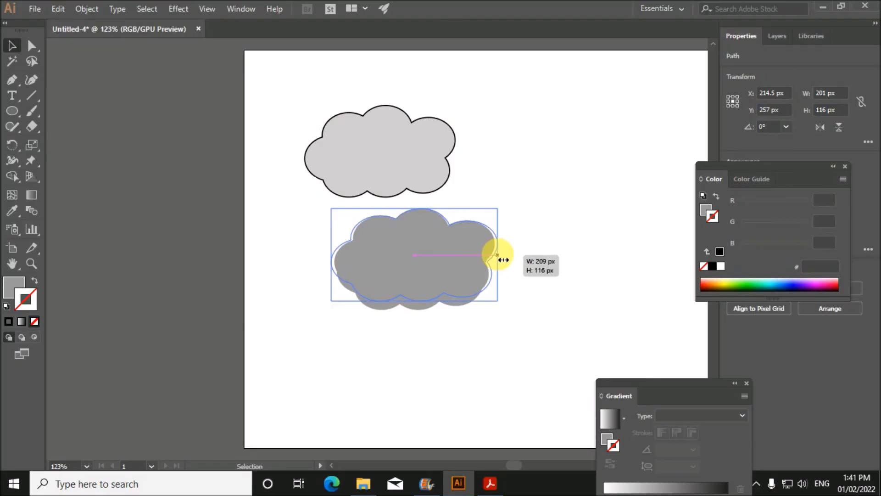
# - Subtract the upper dark grey cloud from the lower one with Minus Front, leaving a scalloped shadow strip
pyautogui.click(487, 356)
pyautogui.moveTo(315, 233); pyautogui.dragTo(487, 318)
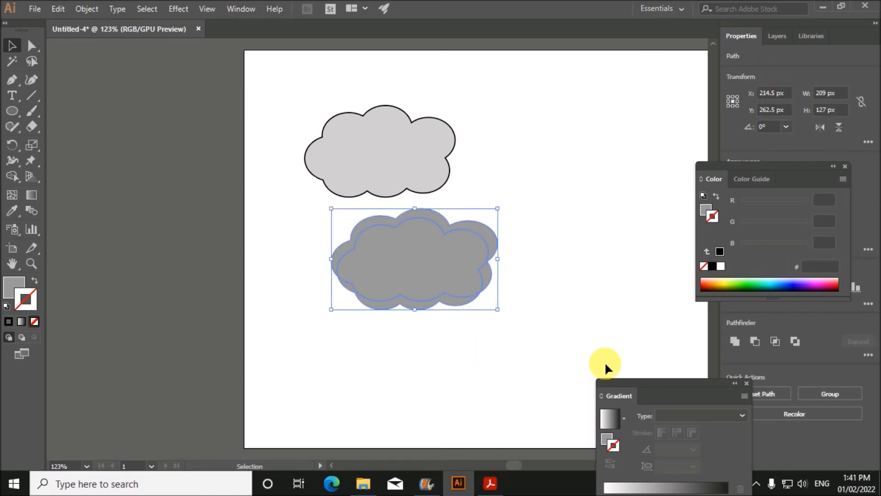
pyautogui.click(759, 343)
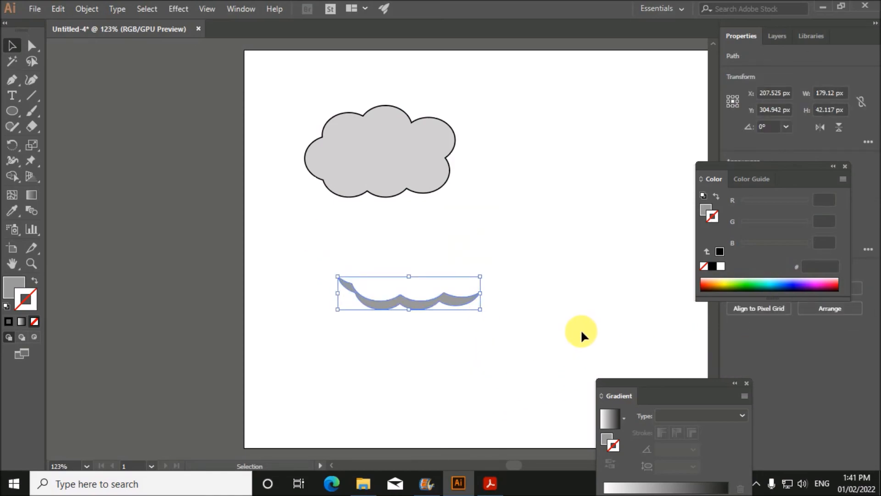
pyautogui.click(469, 329)
# - Move the shadow strip onto the light cloud's lower edge and nudge it to fit the outline
pyautogui.moveTo(413, 308); pyautogui.dragTo(381, 197)
pyautogui.moveTo(381, 198); pyautogui.dragTo(381, 197)
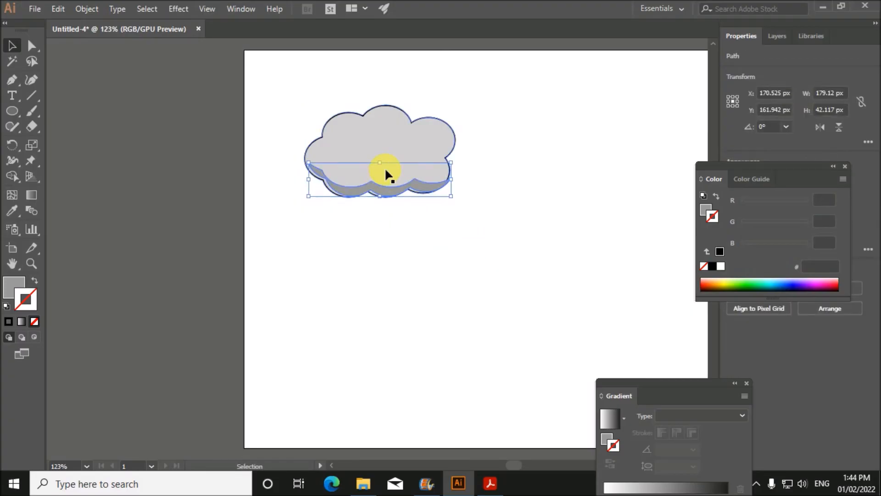
pyautogui.press('Left')
pyautogui.press('Left')
pyautogui.press('Left')
pyautogui.press('Left')
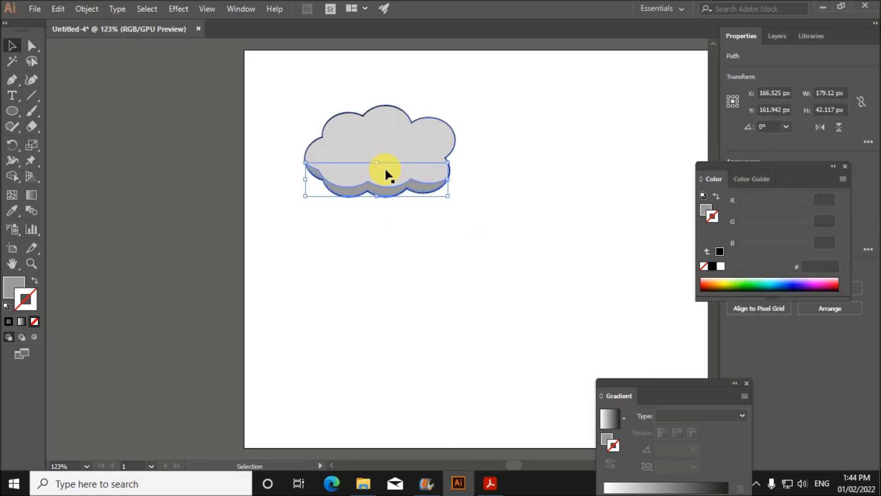
pyautogui.click(506, 249)
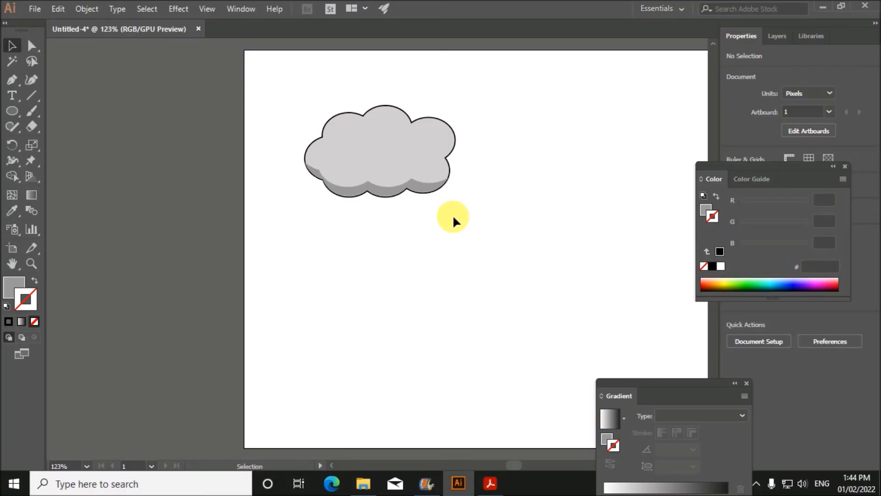
pyautogui.click(386, 188)
pyautogui.press('Down')
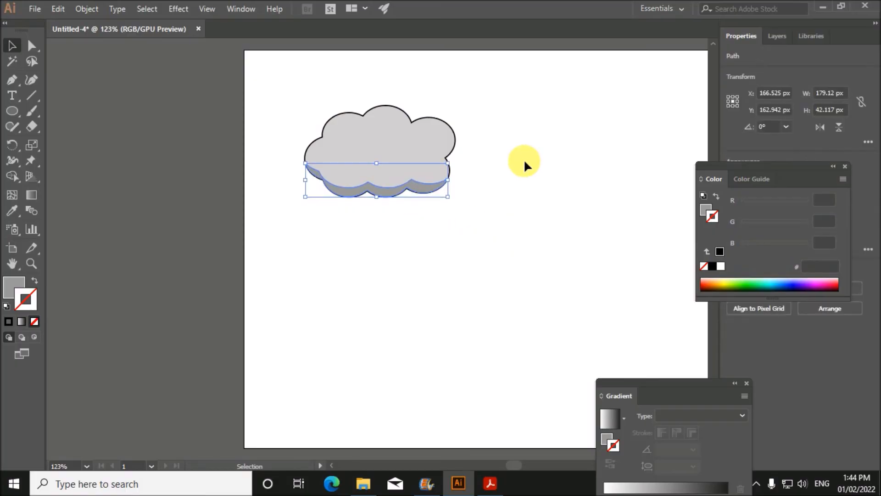
pyautogui.click(496, 205)
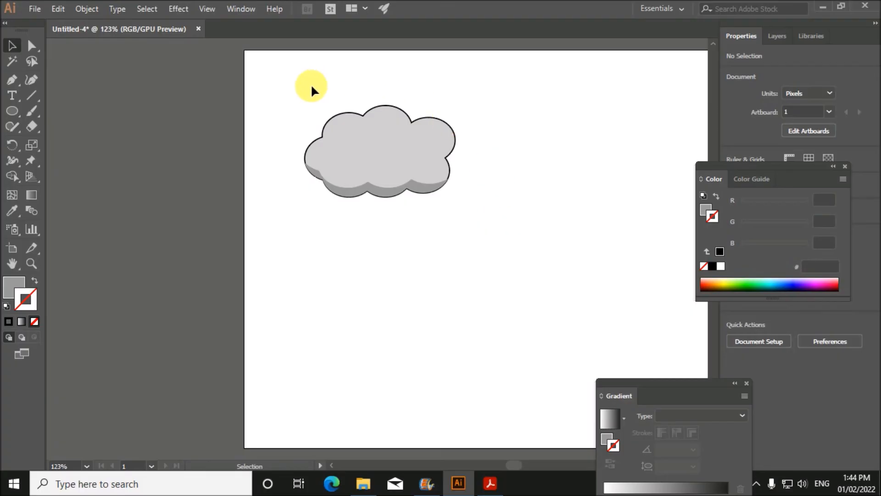
# - Group the light cloud with its shadow strip and place a duplicate overlapping its right side, slightly higher
pyautogui.moveTo(298, 97); pyautogui.dragTo(470, 218)
pyautogui.rightClick(385, 150)
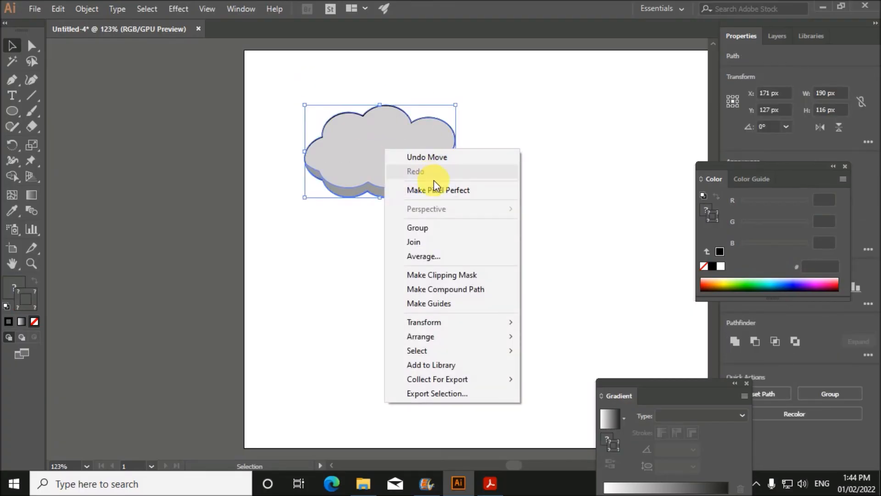
pyautogui.click(443, 228)
pyautogui.click(404, 210)
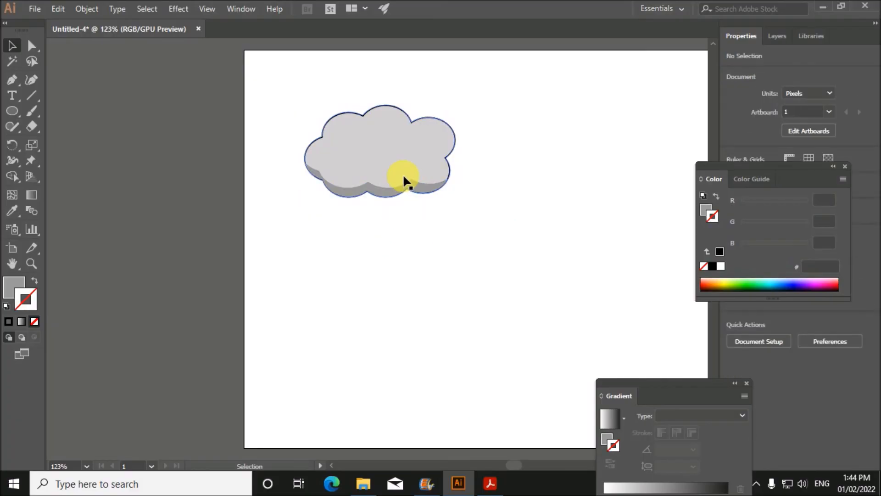
pyautogui.moveTo(403, 159); pyautogui.dragTo(524, 156)
pyautogui.click(516, 236)
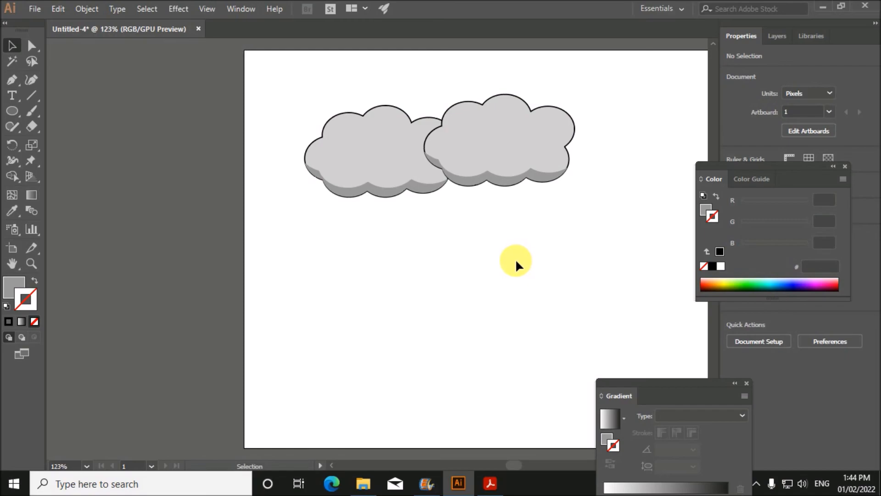
# - Move both clouds lower so they sit side by side, and place a duplicate centred above them, overlapping both
pyautogui.moveTo(395, 178); pyautogui.dragTo(395, 230)
pyautogui.moveTo(501, 165); pyautogui.dragTo(507, 240)
pyautogui.click(506, 255)
pyautogui.keyDown('alt'); pyautogui.moveTo(510, 209); pyautogui.dragTo(446, 182); pyautogui.keyUp('alt')
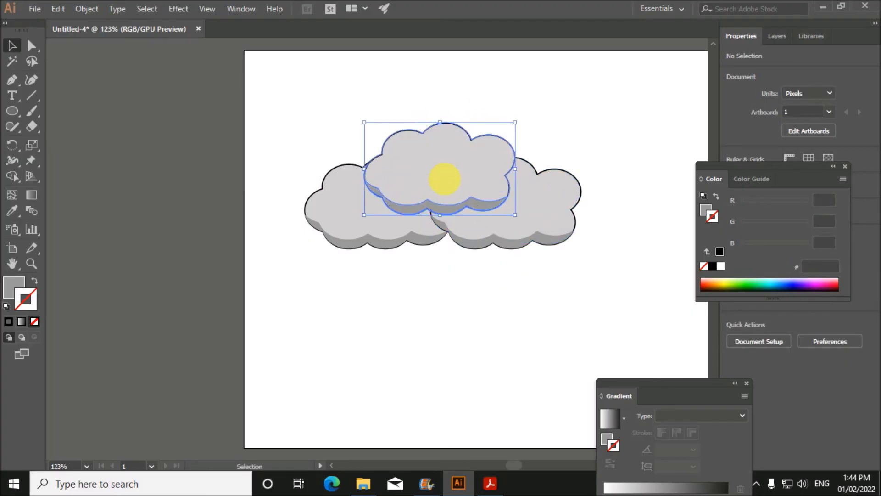
# - Send the upper cloud to the back, behind the two lower clouds
pyautogui.click(478, 287)
pyautogui.click(466, 185)
pyautogui.rightClick(467, 186)
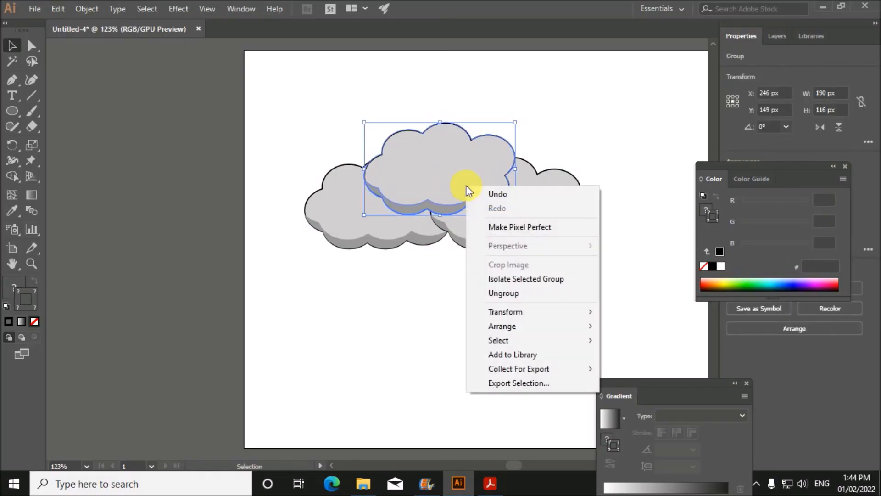
pyautogui.moveTo(561, 327)
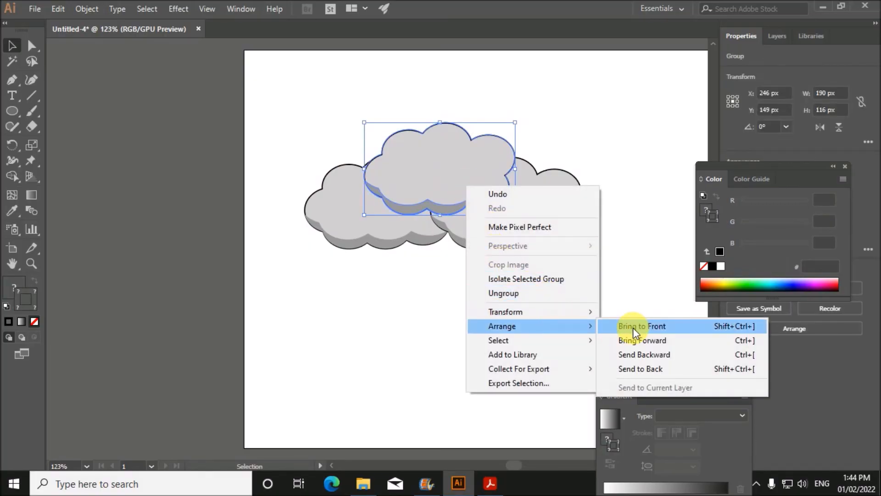
pyautogui.click(625, 363)
pyautogui.click(522, 315)
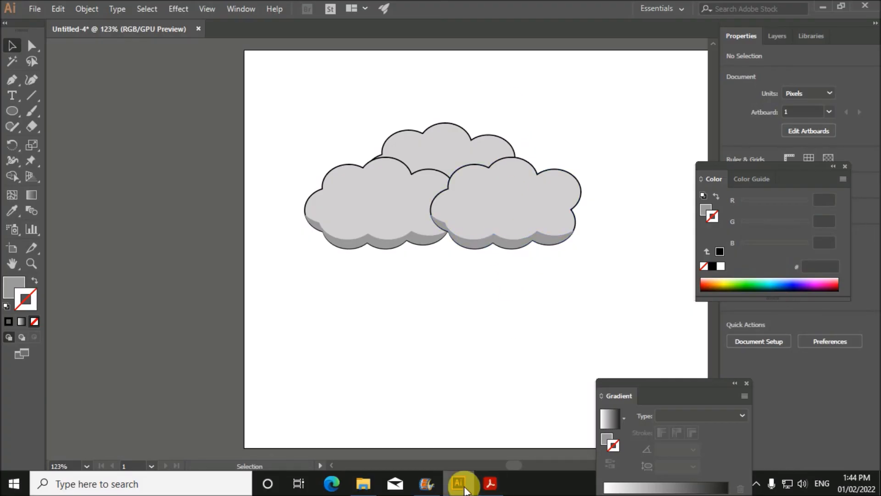
# - Compare with the exam paper's cloud picture in Acrobat Reader, and in Illustrator stretch the rear cloud taller and rotate it about 9° counterclockwise
pyautogui.moveTo(488, 484)
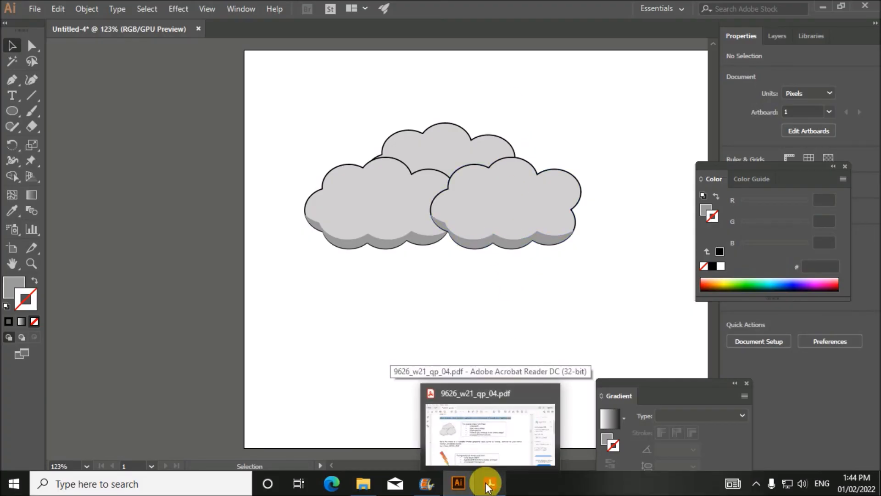
pyautogui.click(488, 485)
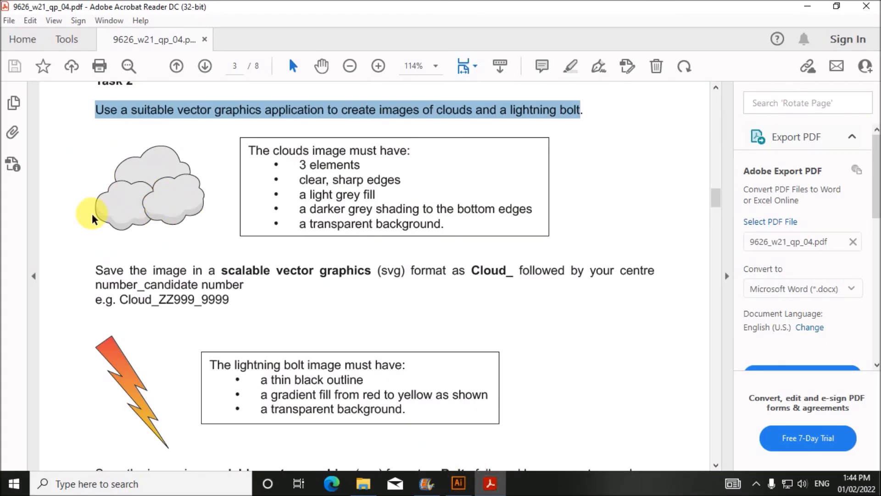
pyautogui.click(461, 482)
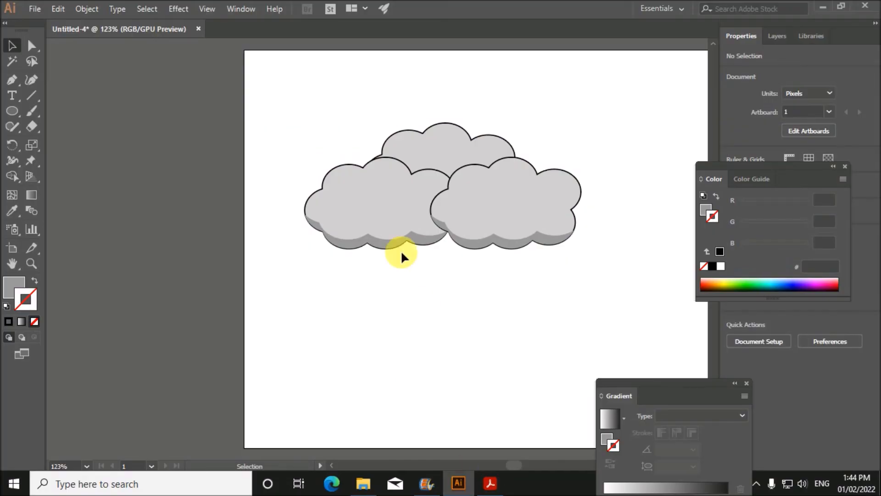
pyautogui.click(441, 147)
pyautogui.moveTo(439, 122); pyautogui.dragTo(455, 104)
pyautogui.click(525, 102)
pyautogui.click(510, 126)
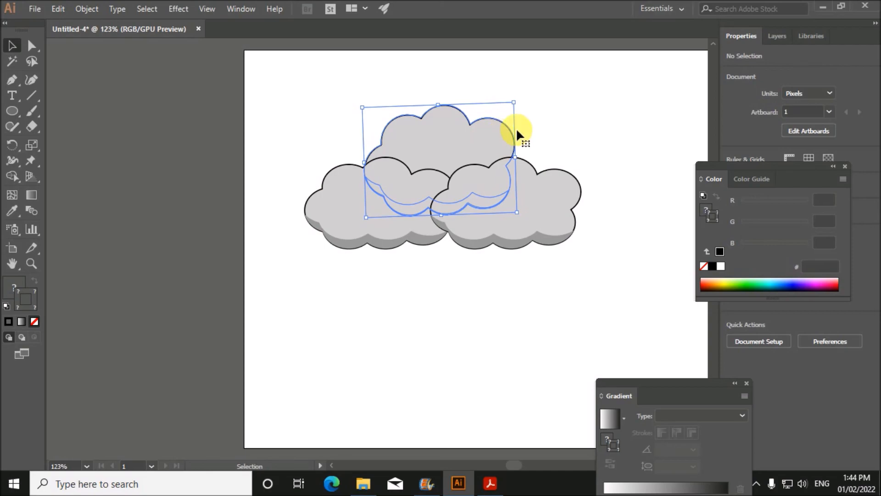
pyautogui.moveTo(517, 99); pyautogui.dragTo(579, 124)
pyautogui.click(579, 124)
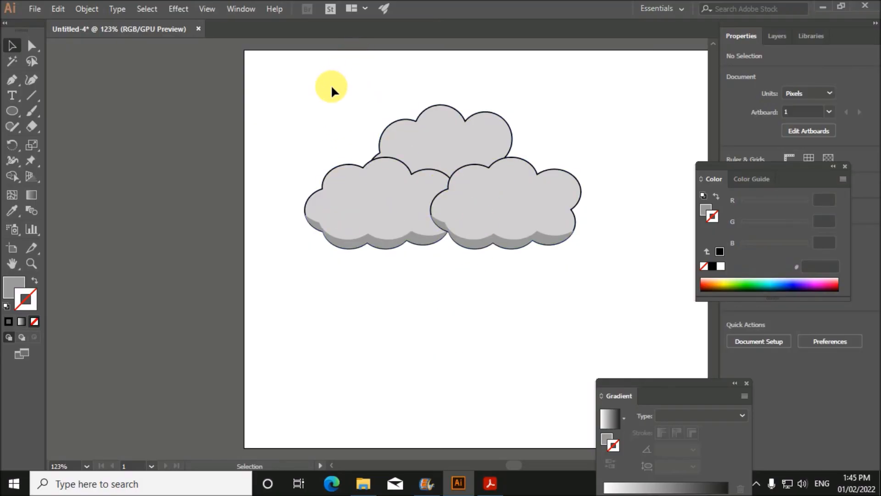
# - Group all three clouds into one object
pyautogui.hotkey('ctrl', 'a')
pyautogui.rightClick(500, 191)
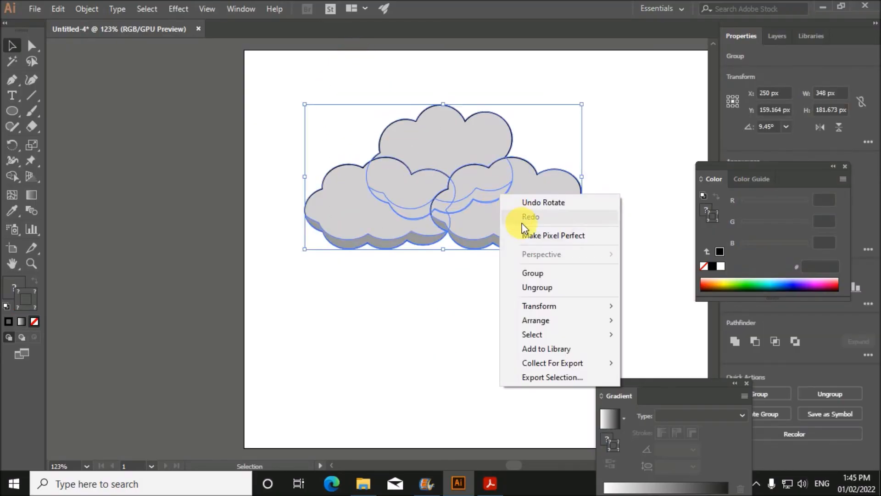
pyautogui.click(533, 274)
pyautogui.click(470, 305)
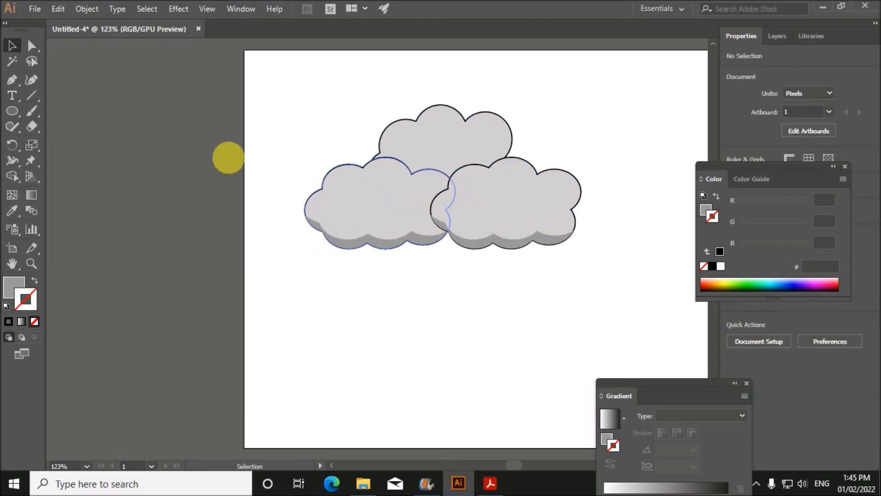
# - Start exporting the cloud artwork to the Examination folder with SVG as the file type
pyautogui.click(38, 10)
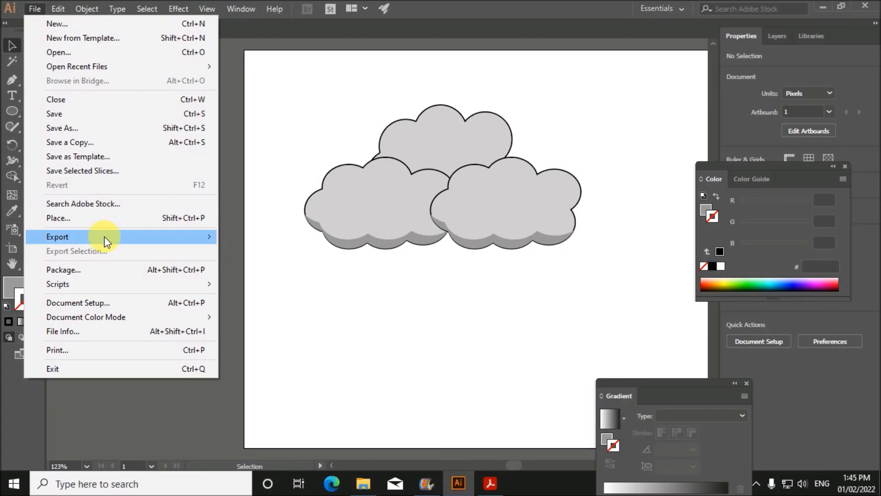
pyautogui.moveTo(104, 236)
pyautogui.click(244, 250)
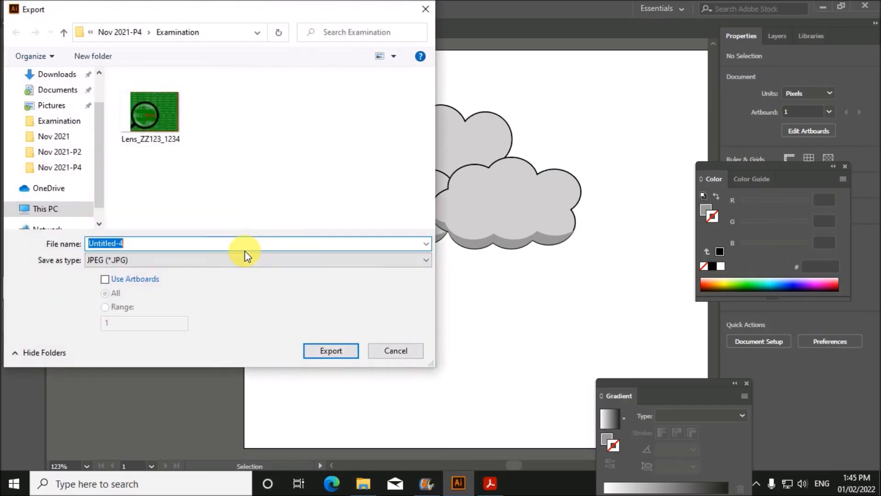
pyautogui.click(158, 260)
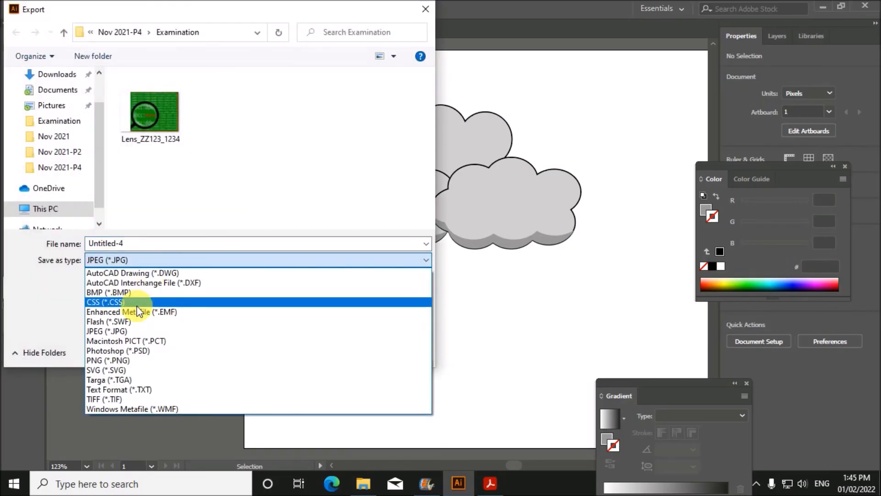
pyautogui.click(131, 369)
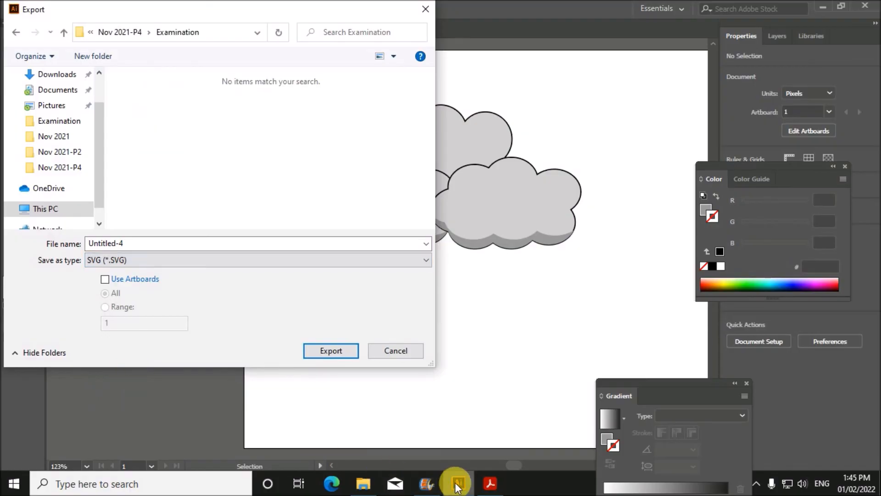
# - Check the naming rule in the exam paper and export the file as Cloud_ZZ123_1234 with the default SVG options
pyautogui.click(489, 483)
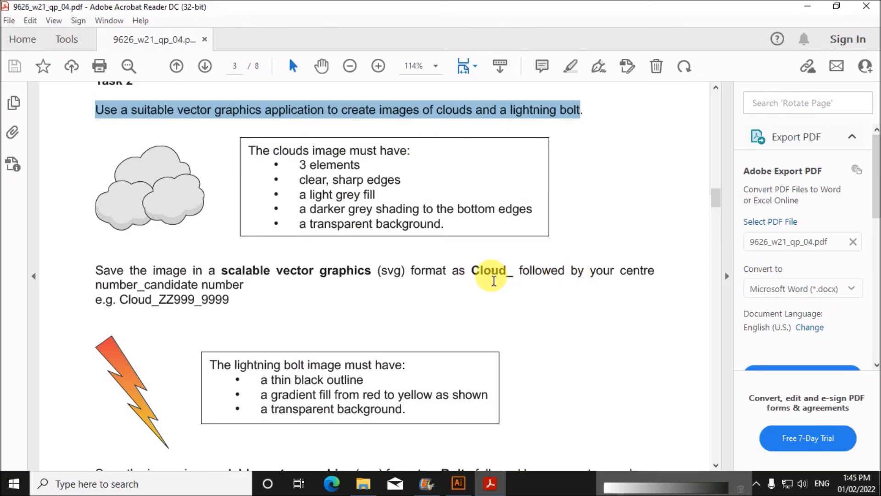
pyautogui.click(460, 483)
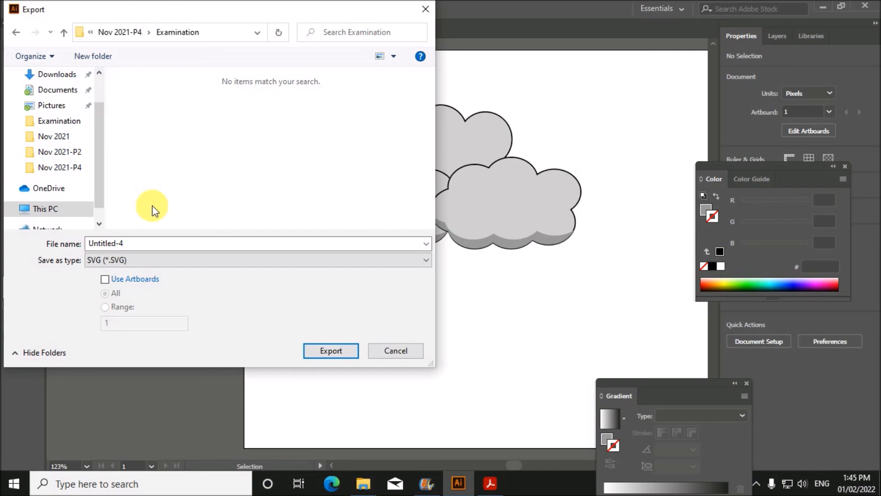
pyautogui.click(150, 248)
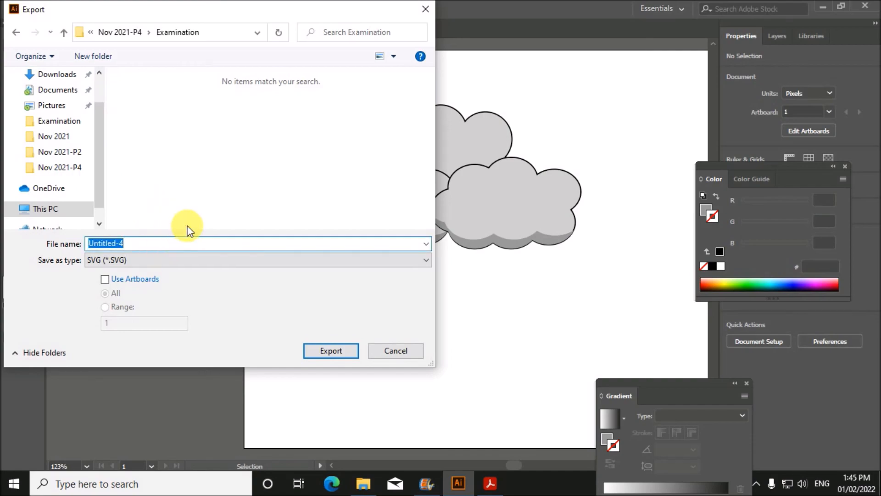
pyautogui.write('Cloud_ZZ123_1234')
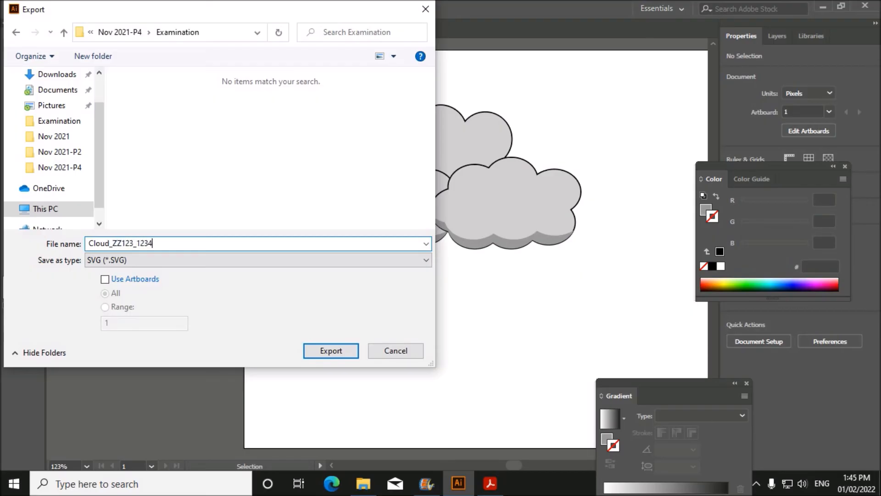
pyautogui.click(330, 350)
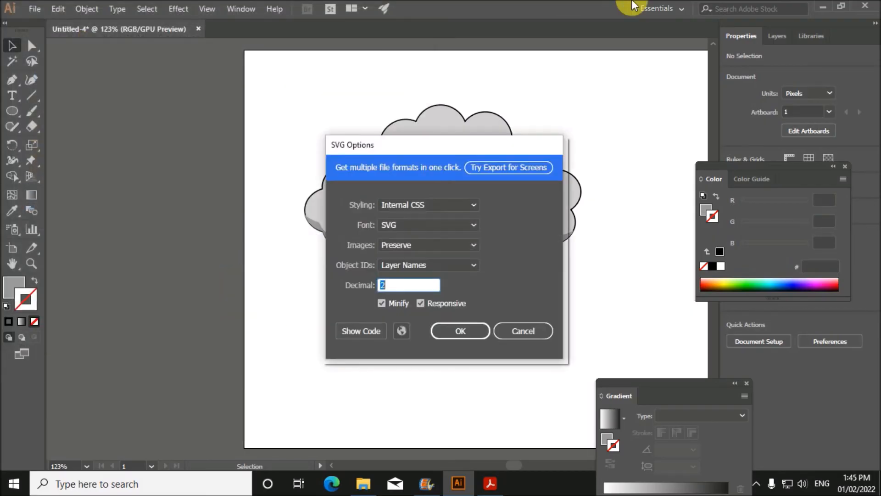
pyautogui.click(459, 329)
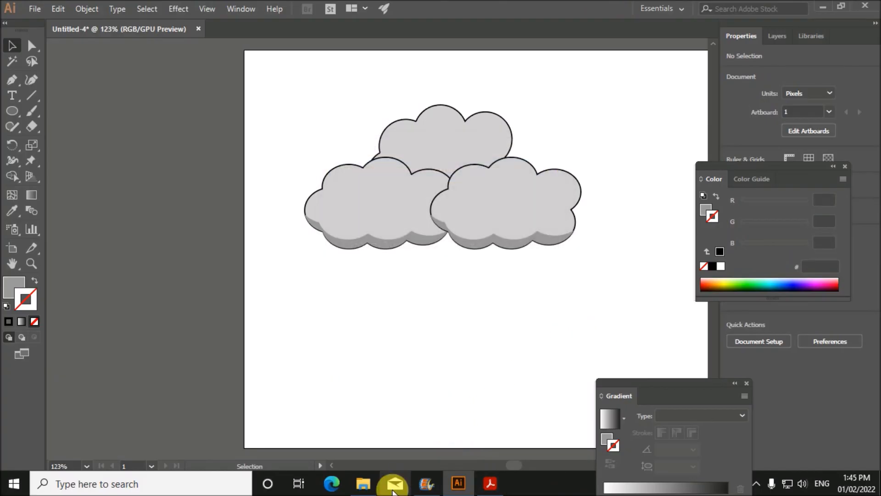
# - Review the lightning bolt requirements in the exam paper, and delete the cloud artwork from the Illustrator artboard
pyautogui.click(489, 484)
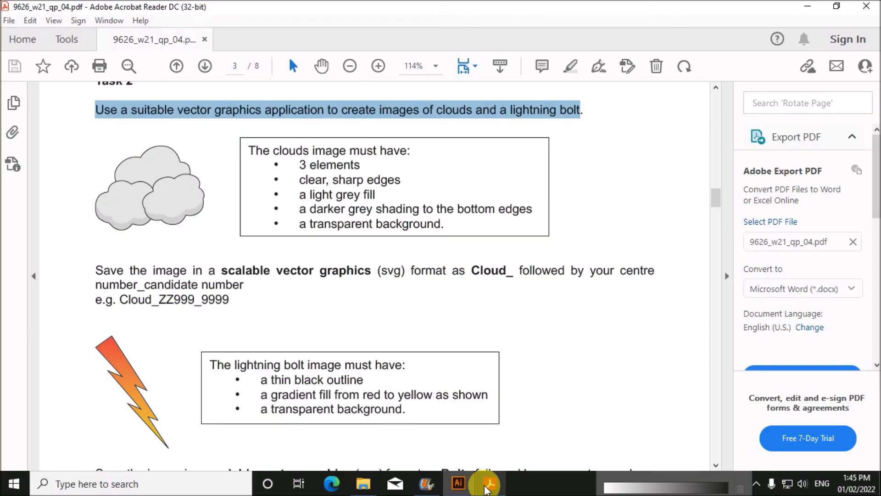
pyautogui.scroll(-1, 320, 335)
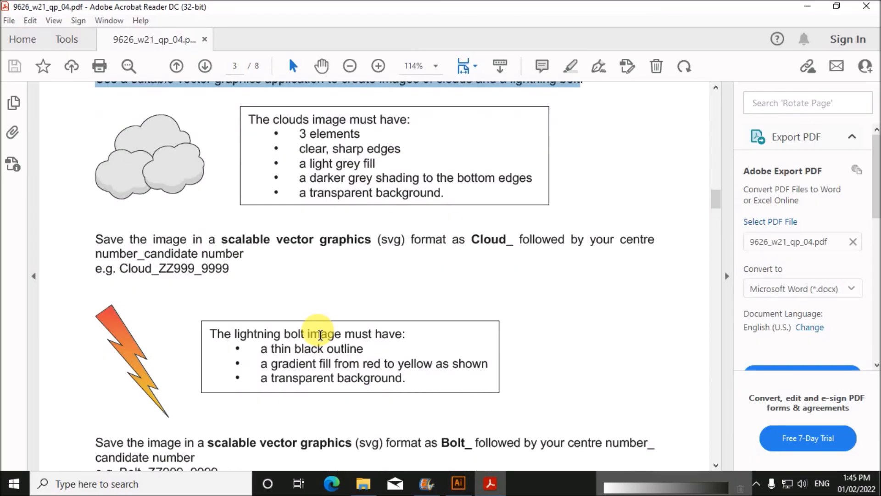
pyautogui.scroll(-2, 320, 335)
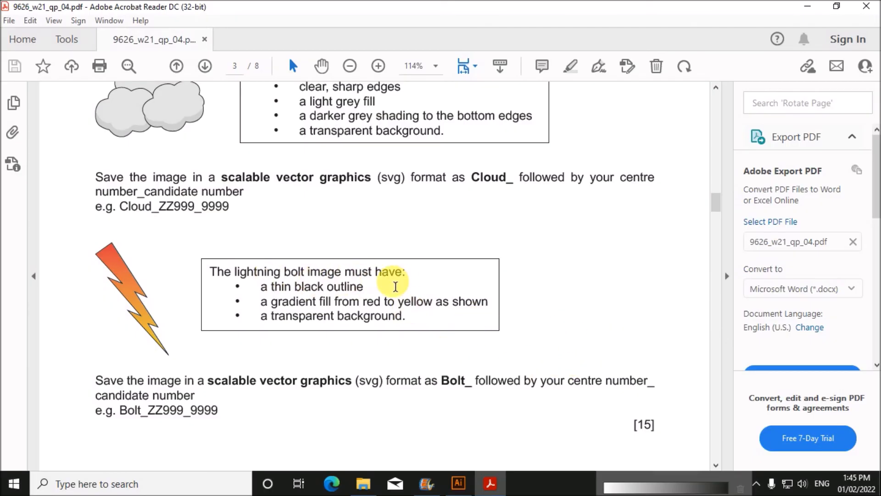
pyautogui.click(466, 485)
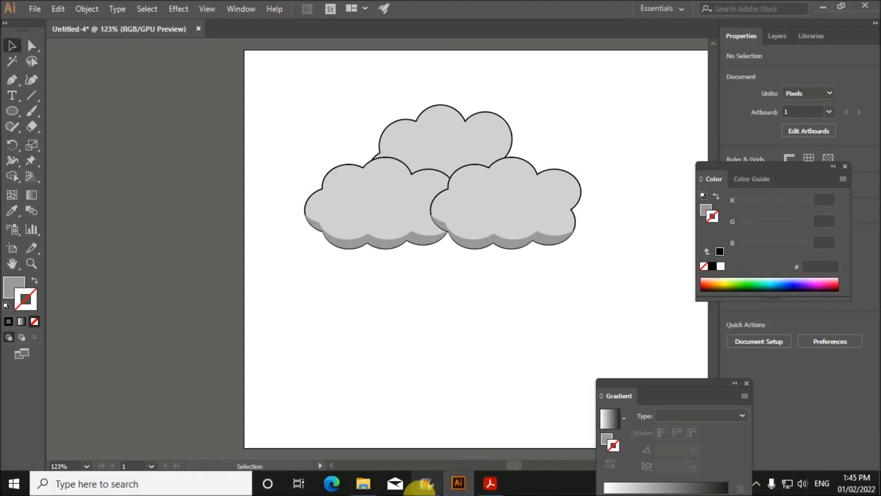
pyautogui.moveTo(332, 100); pyautogui.dragTo(588, 260)
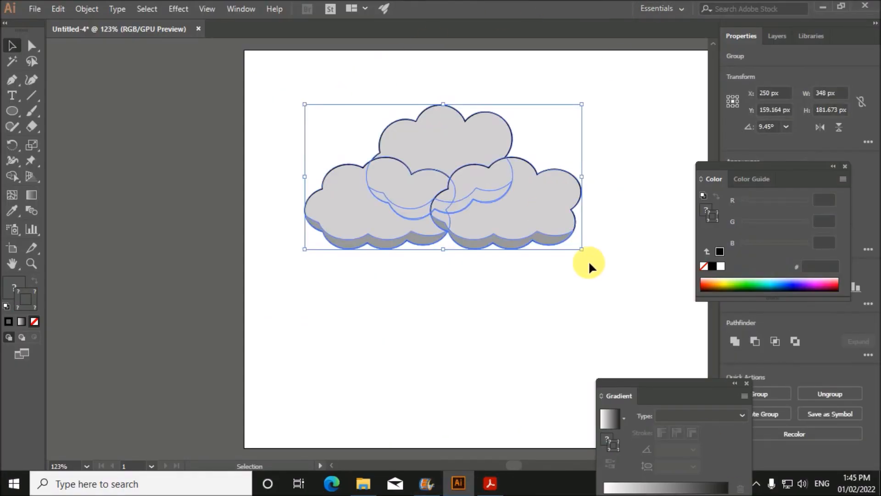
pyautogui.press('Delete')
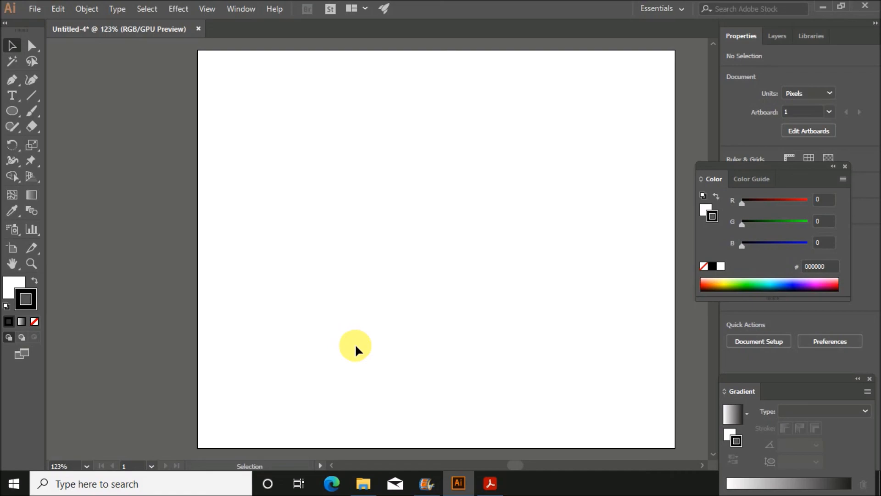
# - Draw the bolt's slanted top edge and two-notch right side with the Pen tool, down to a tip about 167 px below
pyautogui.click(12, 80)
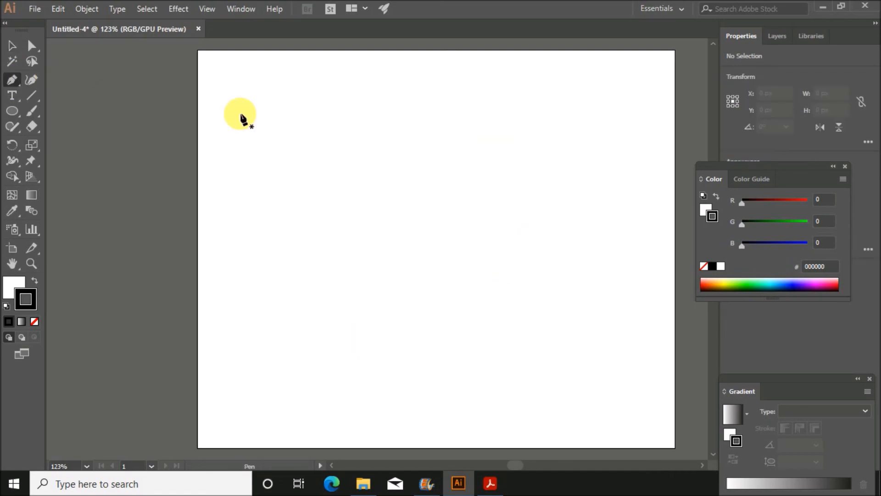
pyautogui.click(381, 132)
pyautogui.click(412, 115)
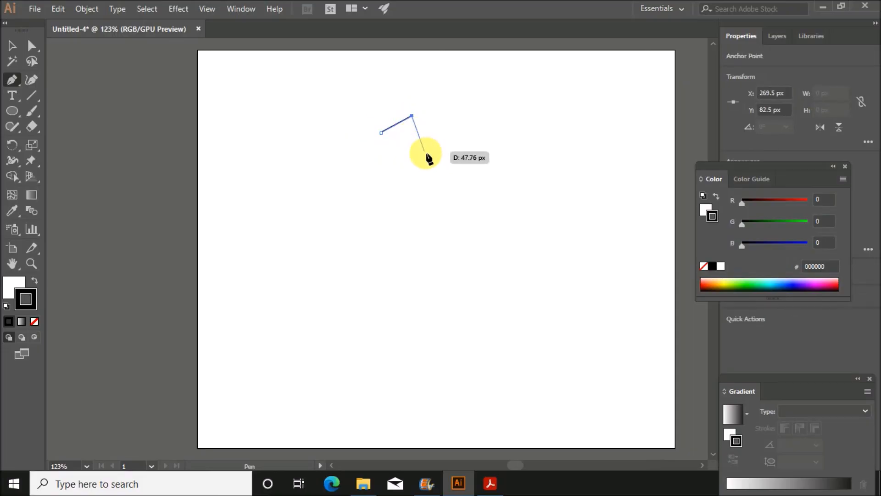
pyautogui.click(441, 182)
pyautogui.click(425, 173)
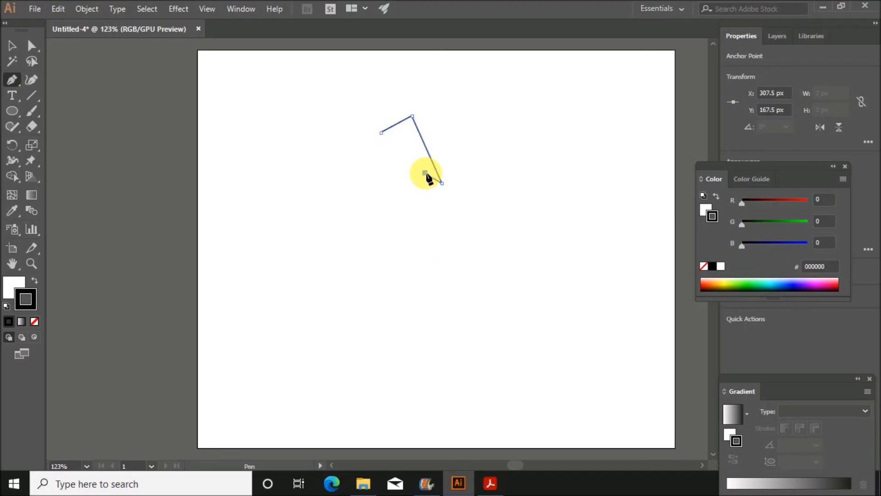
pyautogui.click(450, 214)
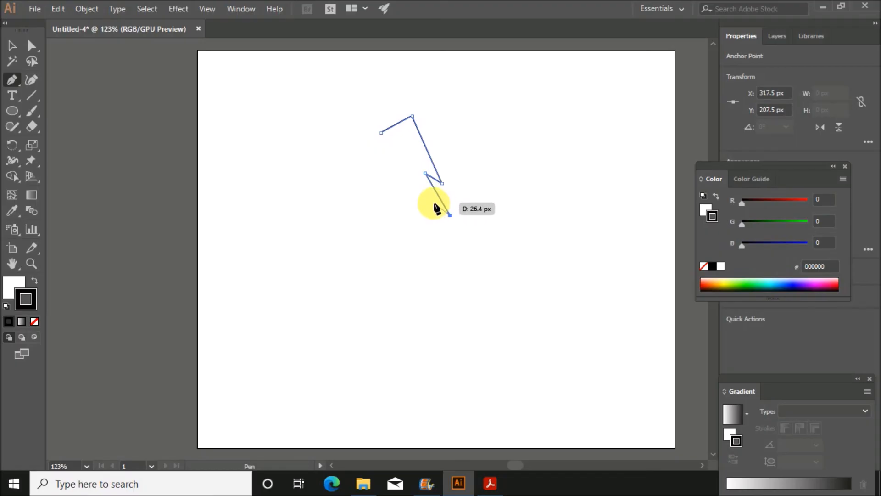
pyautogui.click(430, 201)
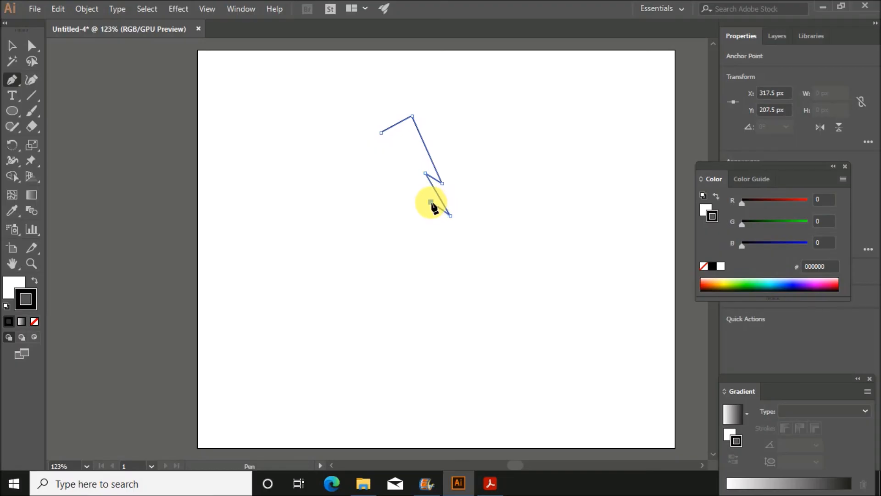
pyautogui.click(457, 248)
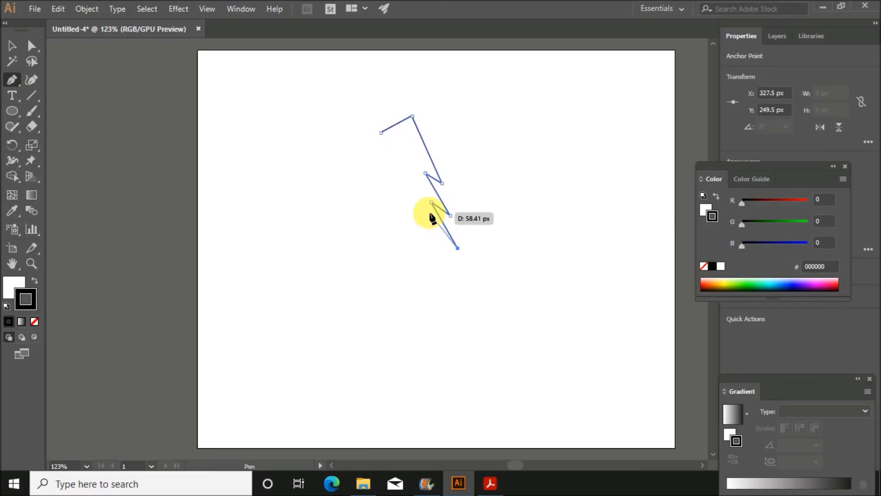
# - Draw the bolt's left side with two matching notches from the tip upward, and close the path at its starting point
pyautogui.click(406, 187)
pyautogui.moveTo(422, 197); pyautogui.dragTo(425, 196)
pyautogui.moveTo(424, 192); pyautogui.dragTo(399, 161)
pyautogui.click(397, 157)
pyautogui.click(413, 164)
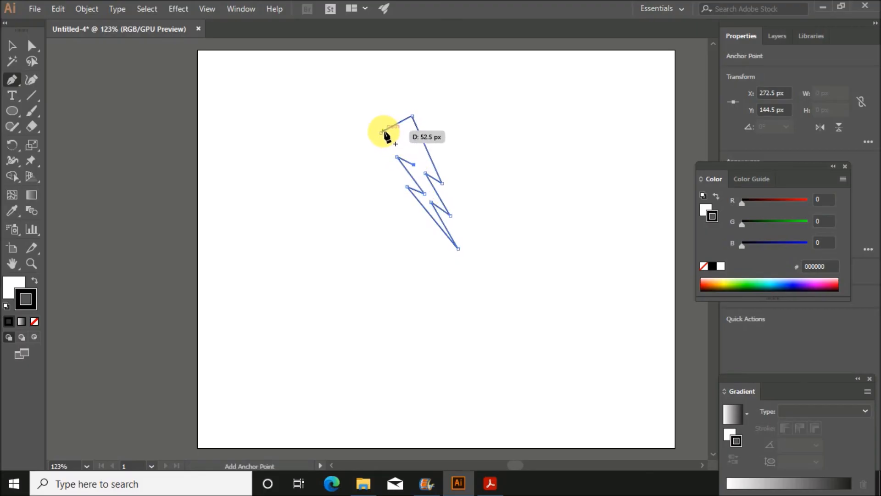
pyautogui.click(382, 133)
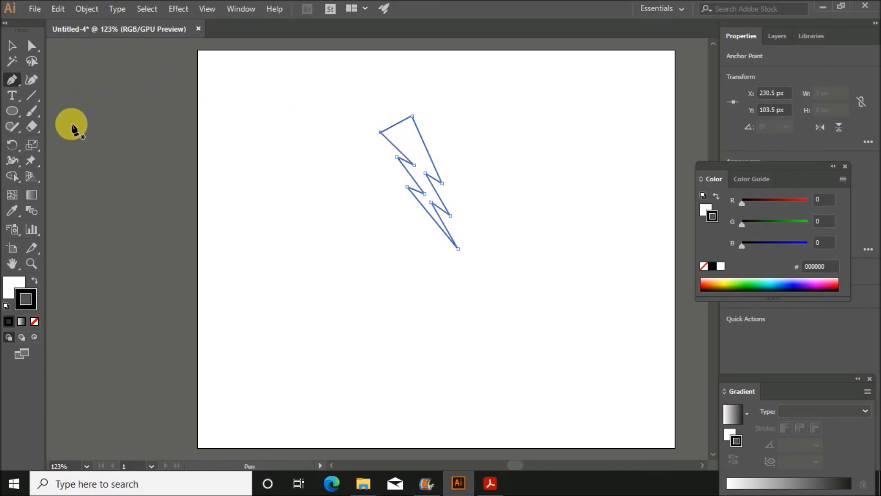
# - Resize the lightning bolt to about 100 px wide and 192 px high, and move it slightly lower on the artboard
pyautogui.click(12, 46)
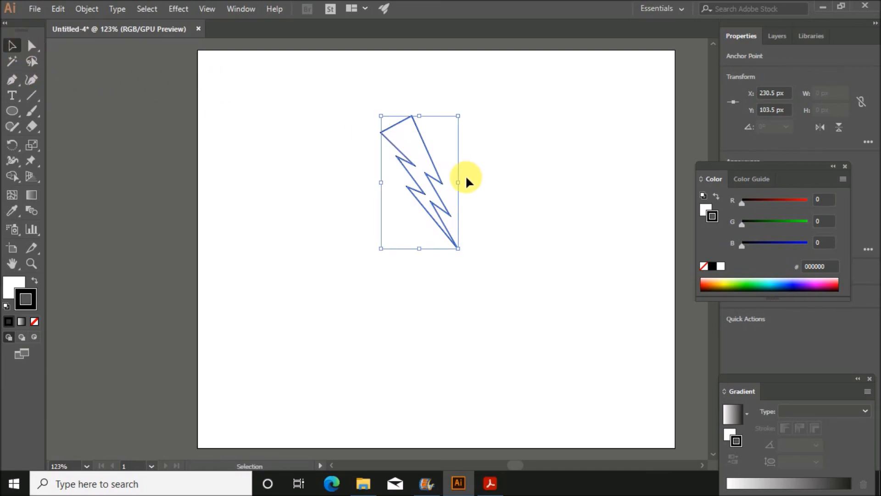
pyautogui.moveTo(465, 188); pyautogui.dragTo(457, 183)
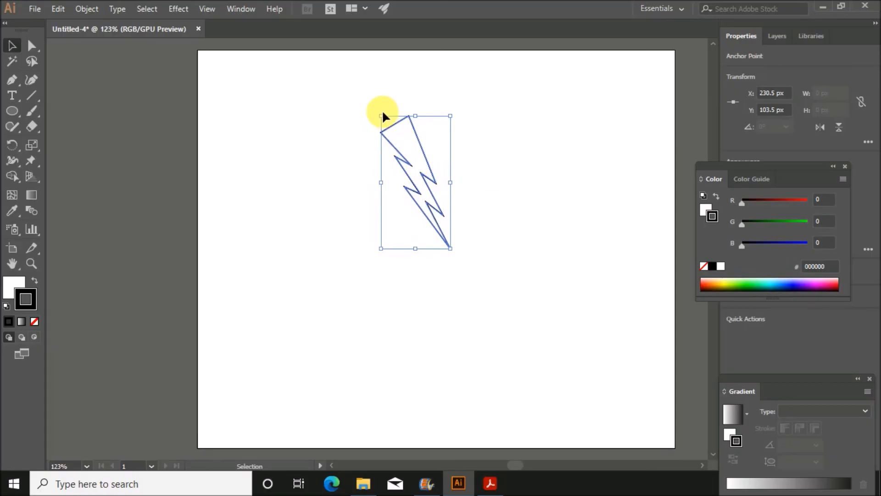
pyautogui.moveTo(383, 121); pyautogui.dragTo(368, 93)
pyautogui.moveTo(403, 147); pyautogui.dragTo(396, 189)
pyautogui.click(491, 241)
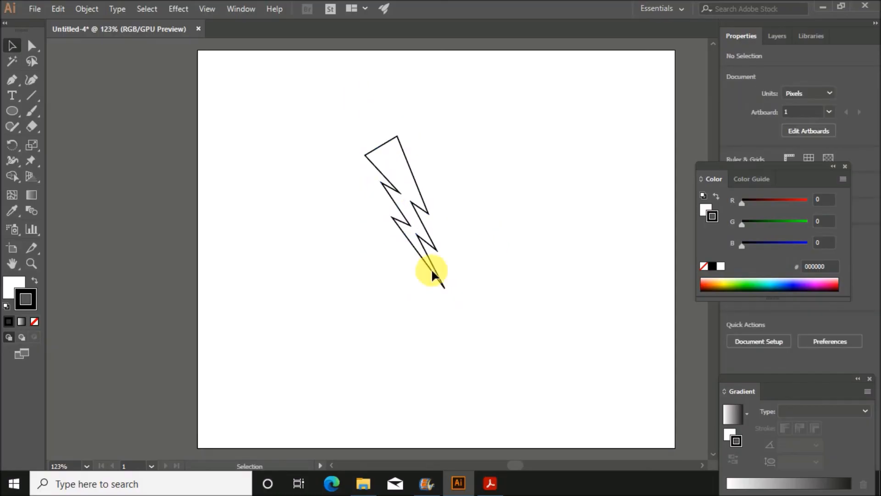
# - Check the bolt's fill requirement in the exam paper, and apply a linear gradient fill to the bolt in Illustrator
pyautogui.click(415, 235)
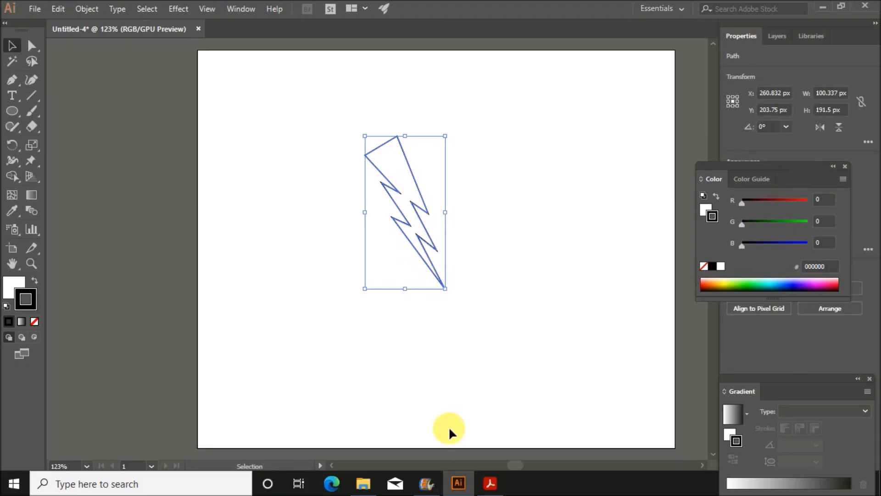
pyautogui.click(489, 481)
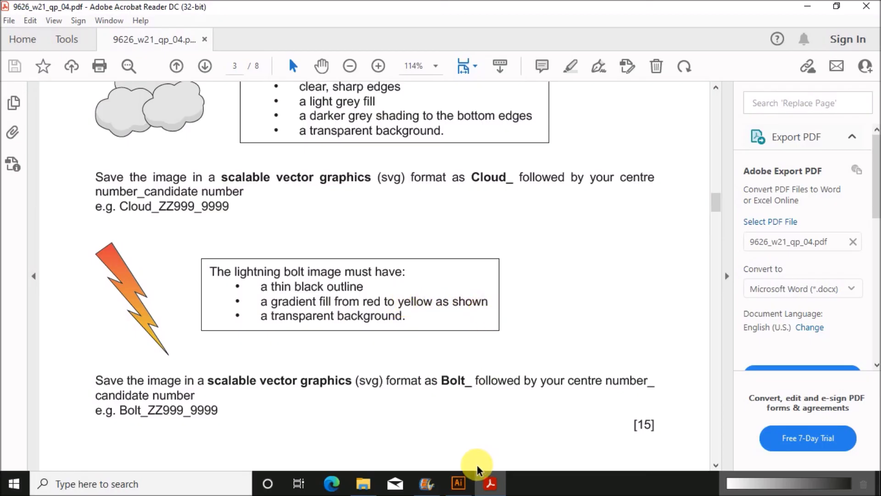
pyautogui.click(458, 483)
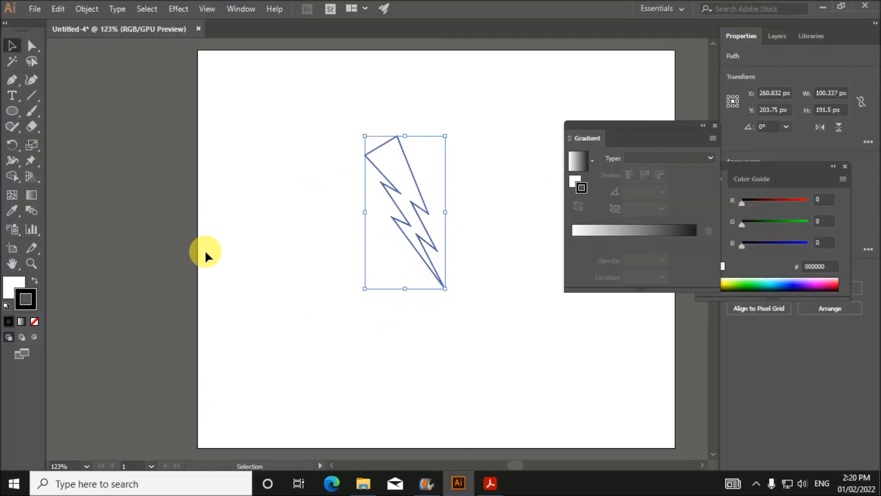
pyautogui.click(12, 293)
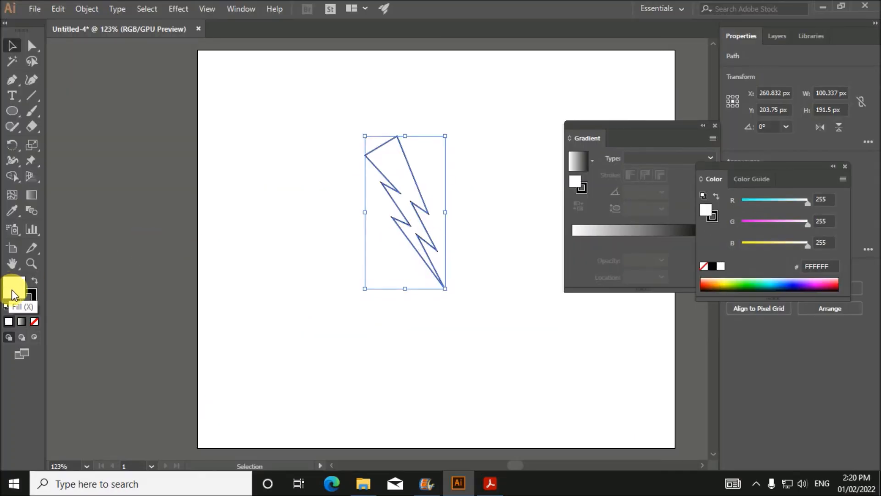
pyautogui.click(21, 321)
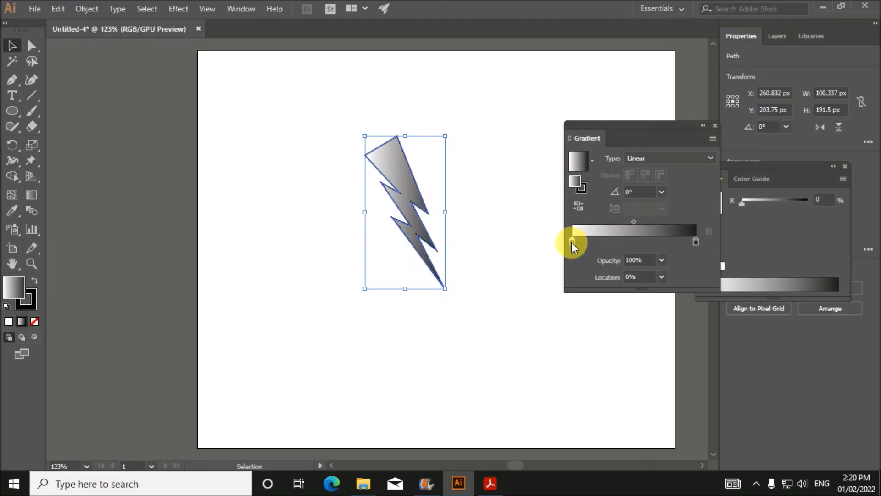
# - Set the bolt gradient's start colour to red (FF0000) and its end colour to RGB Yellow (FFFF00)
pyautogui.doubleClick(572, 242)
pyautogui.click(564, 282)
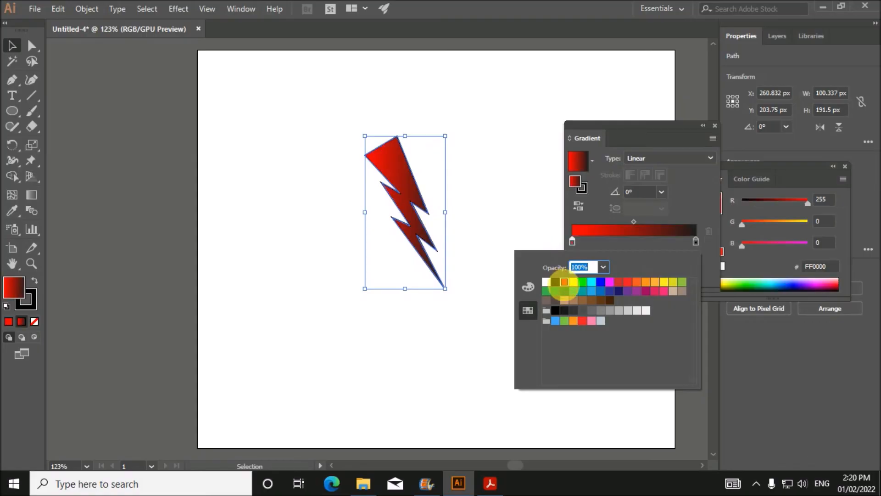
pyautogui.click(696, 243)
pyautogui.doubleClick(696, 243)
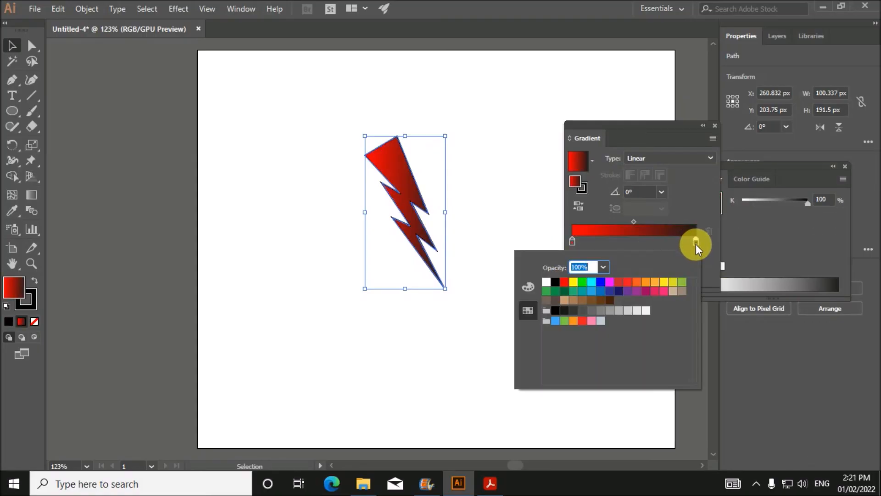
pyautogui.click(579, 287)
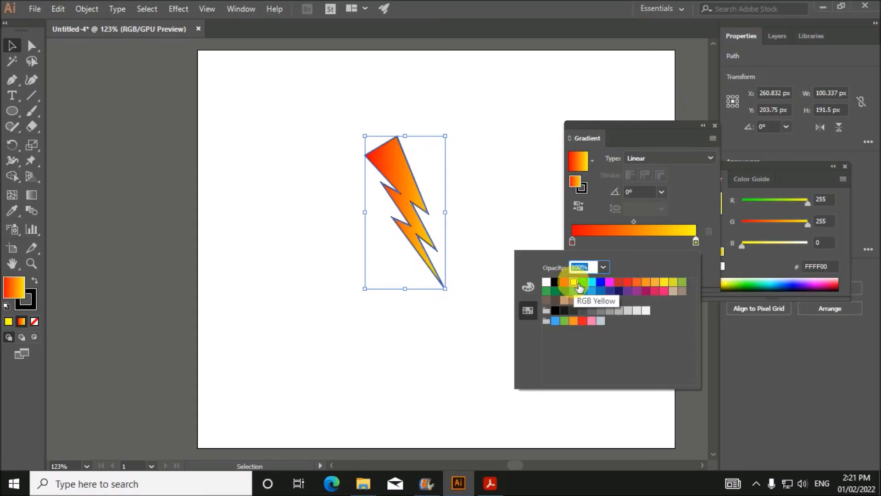
# - Check the background and naming requirements in the exam paper, and export the bolt as Bolt_ZZ123_1234 in SVG format with the default options
pyautogui.click(490, 481)
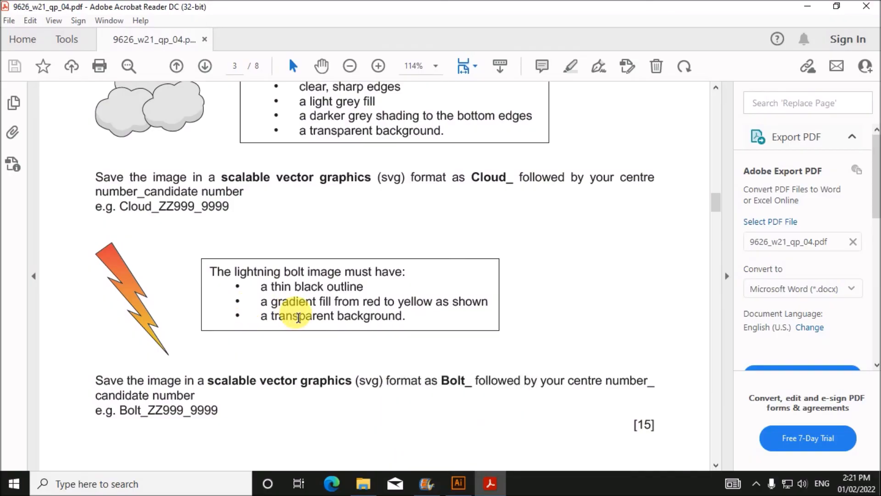
pyautogui.click(299, 316)
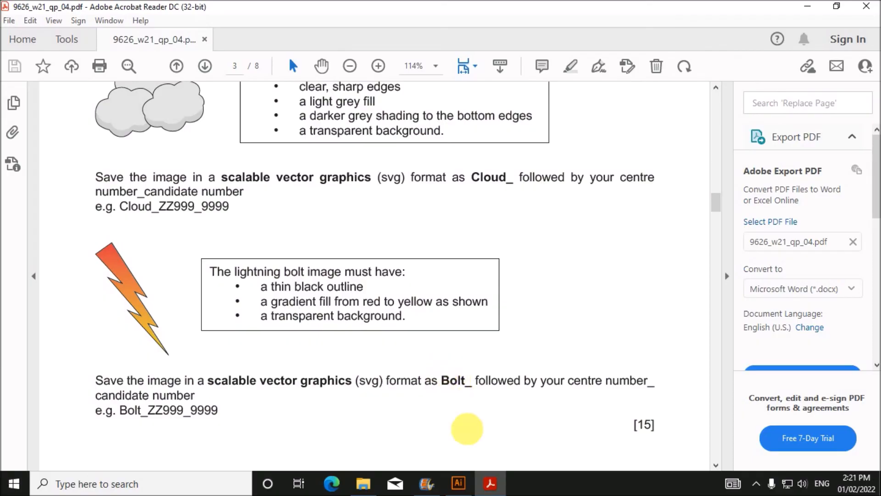
pyautogui.click(458, 483)
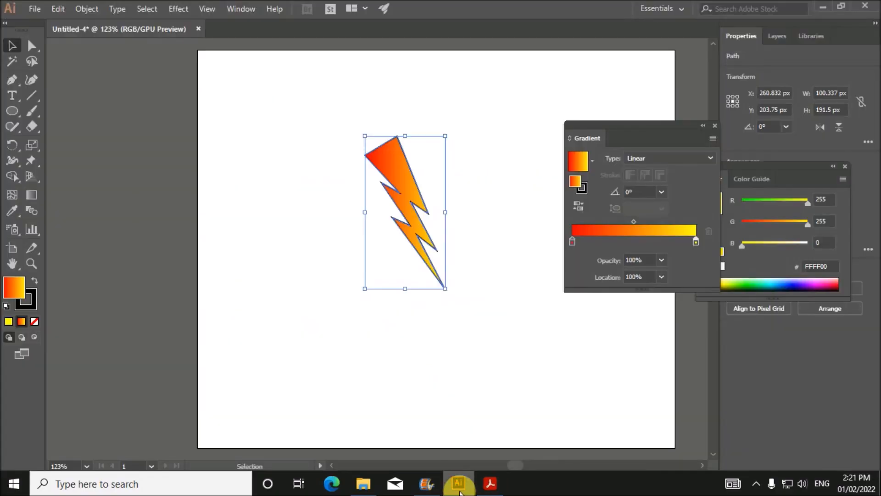
pyautogui.click(519, 262)
pyautogui.click(37, 10)
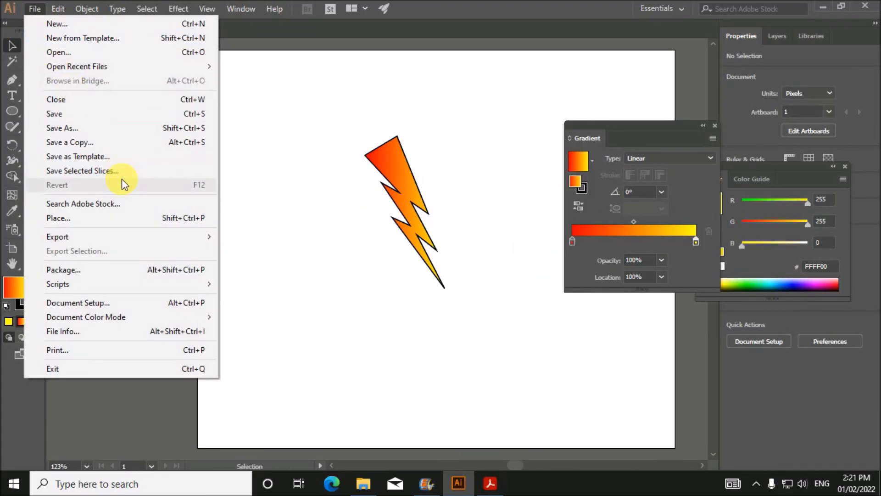
pyautogui.moveTo(133, 237)
pyautogui.click(252, 250)
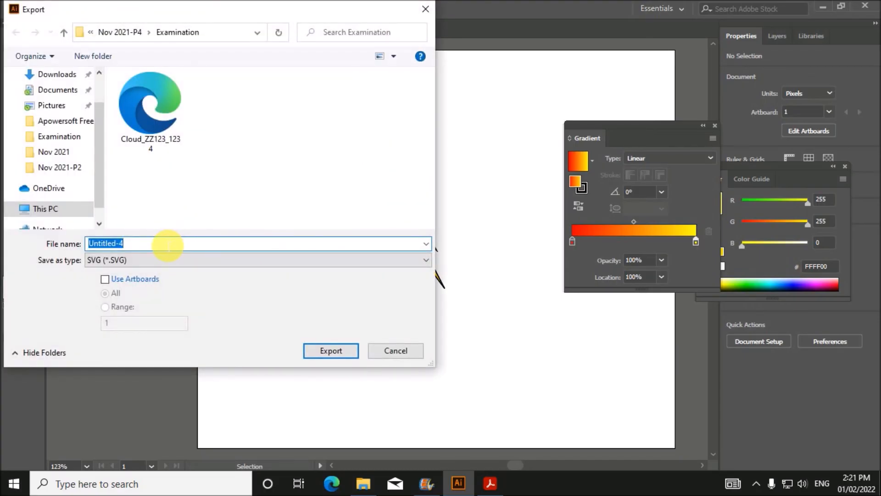
pyautogui.write('Bolt_ZZ123_1234')
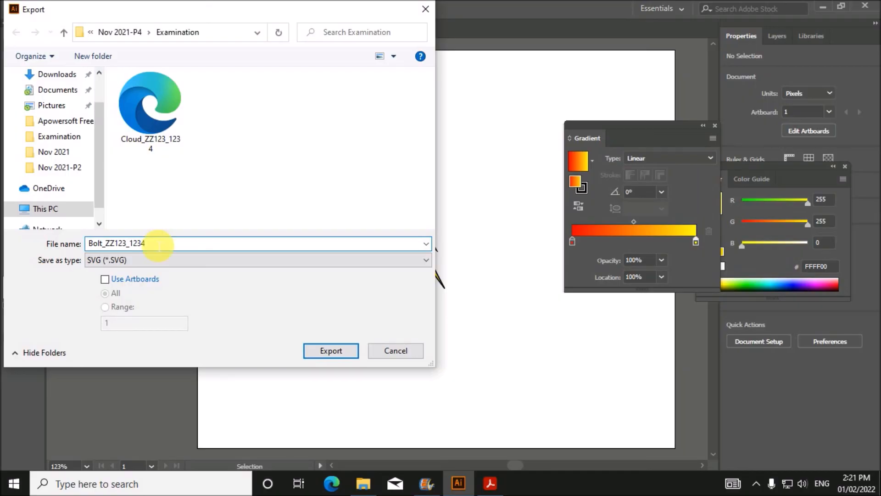
pyautogui.click(336, 354)
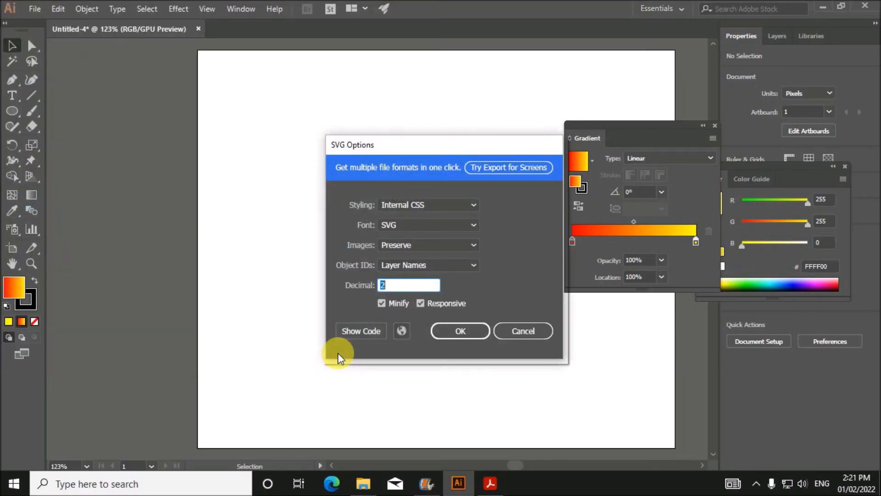
pyautogui.moveTo(441, 150); pyautogui.dragTo(385, 149)
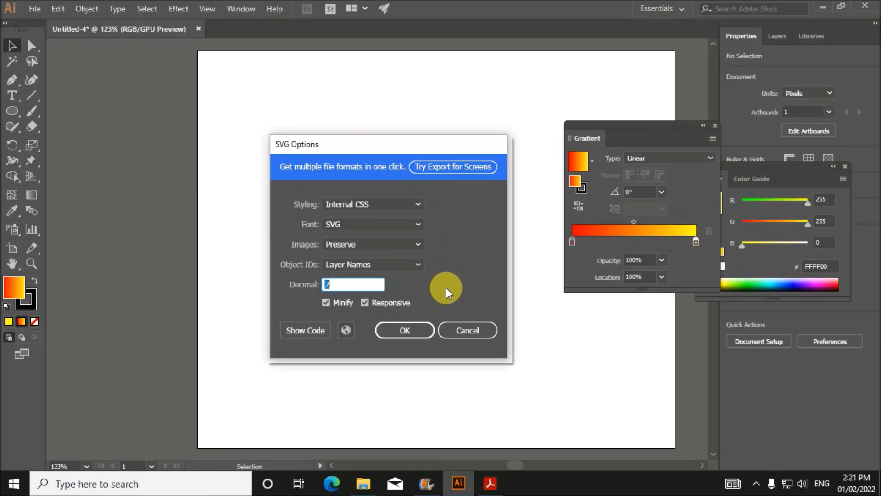
pyautogui.click(419, 331)
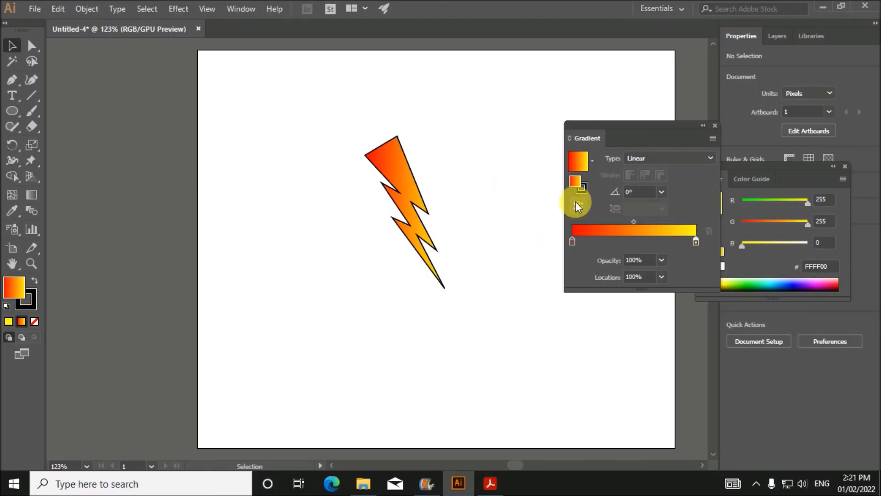
# - Switch to the exam paper in Acrobat Reader and review the cloud and lightning bolt requirements against the finished images
pyautogui.click(493, 485)
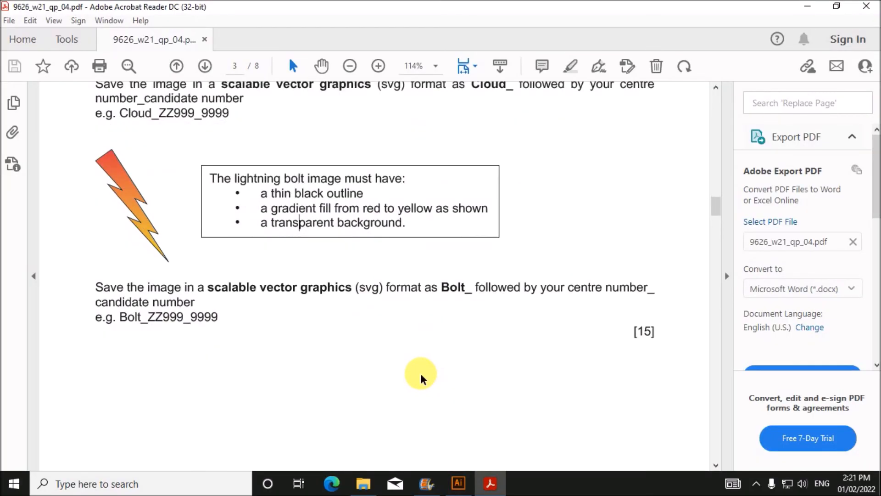
pyautogui.scroll(-3, 422, 375)
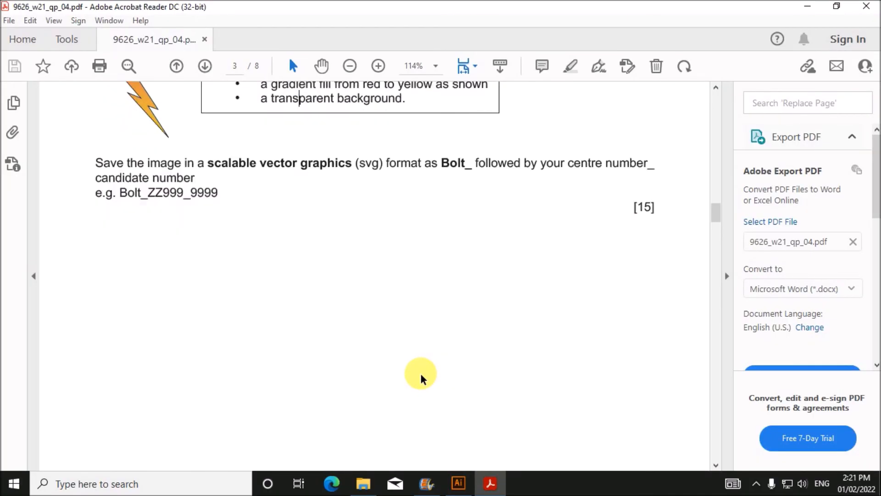
pyautogui.scroll(-1, 422, 377)
pyautogui.scroll(7, 422, 377)
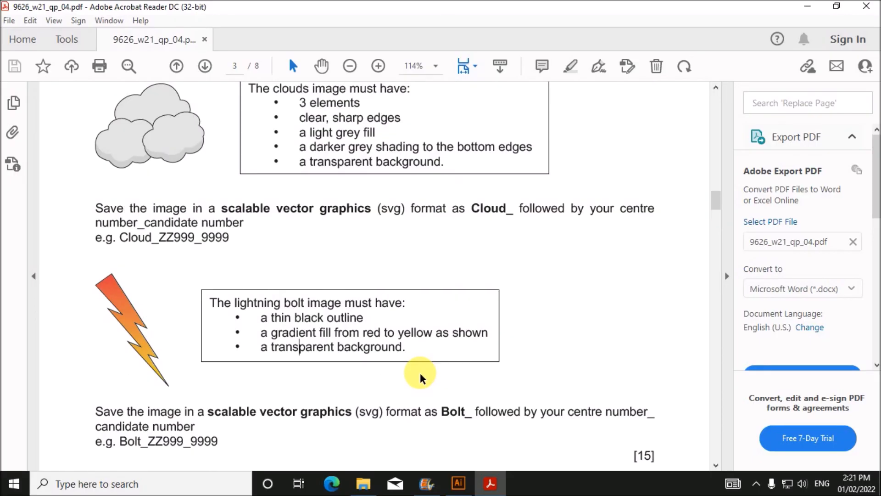
pyautogui.scroll(-15, 421, 377)
pyautogui.scroll(13, 423, 372)
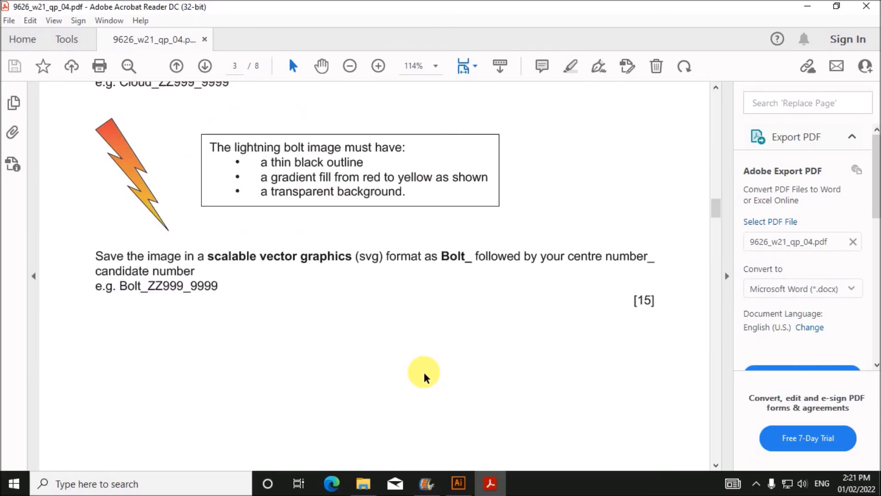
pyautogui.scroll(4, 424, 378)
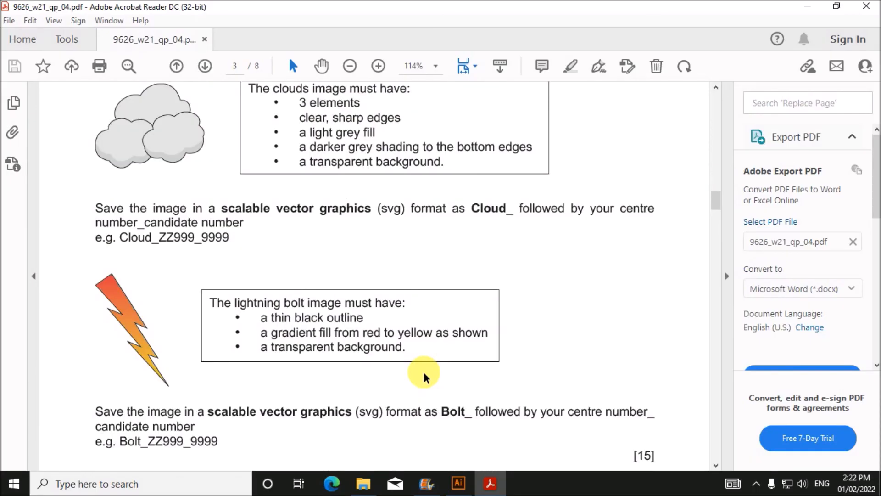